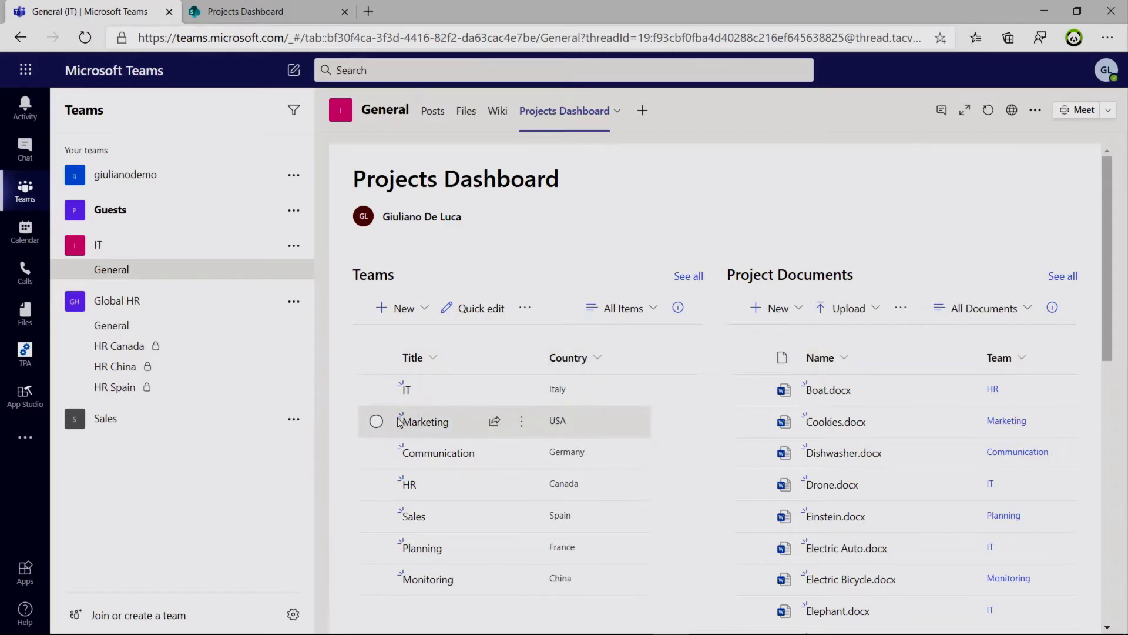
Filter Project Documents by IT, then Marketing, then Communication alone in the Teams list
{"action": "left_click", "coordinate": [376, 390]}
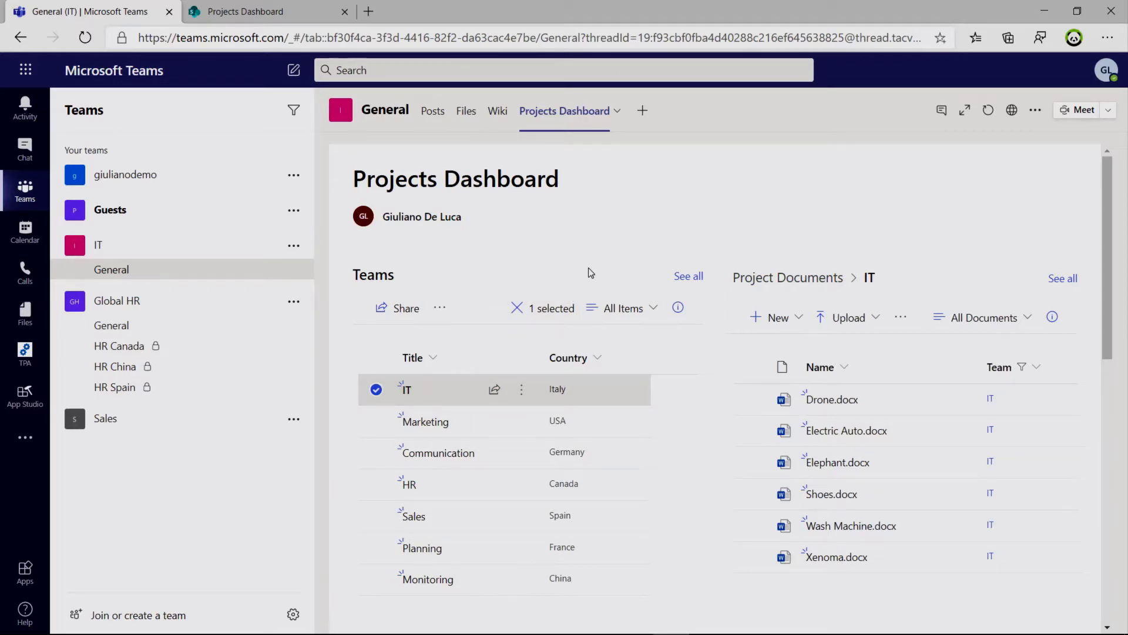
{"action": "left_click", "coordinate": [385, 399]}
{"action": "left_click", "coordinate": [376, 423]}
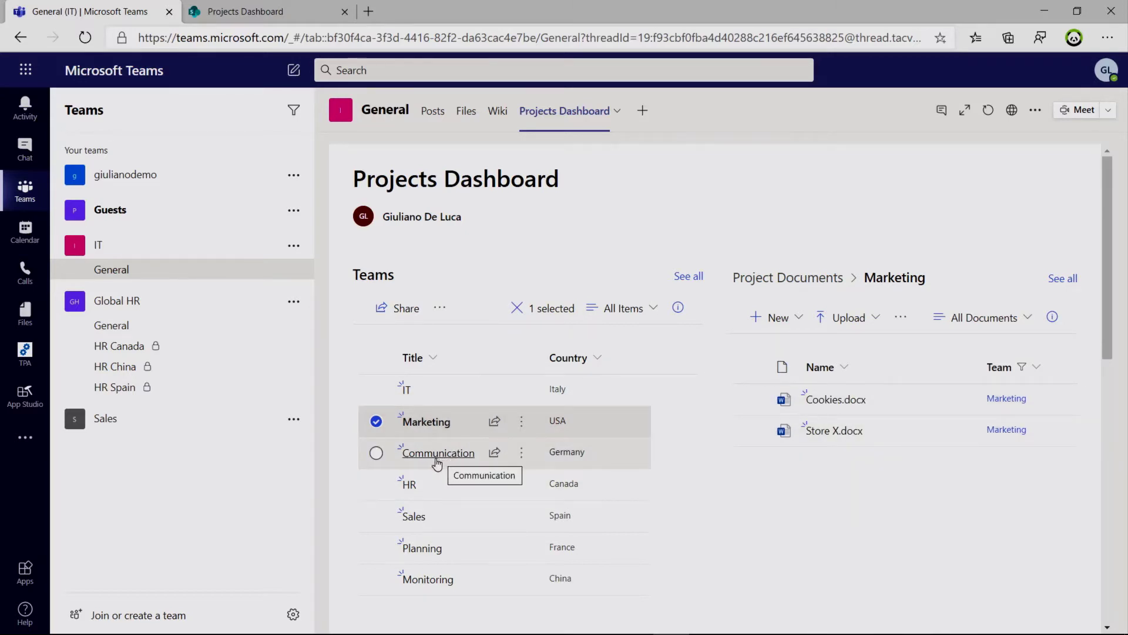
{"action": "left_click", "coordinate": [376, 452]}
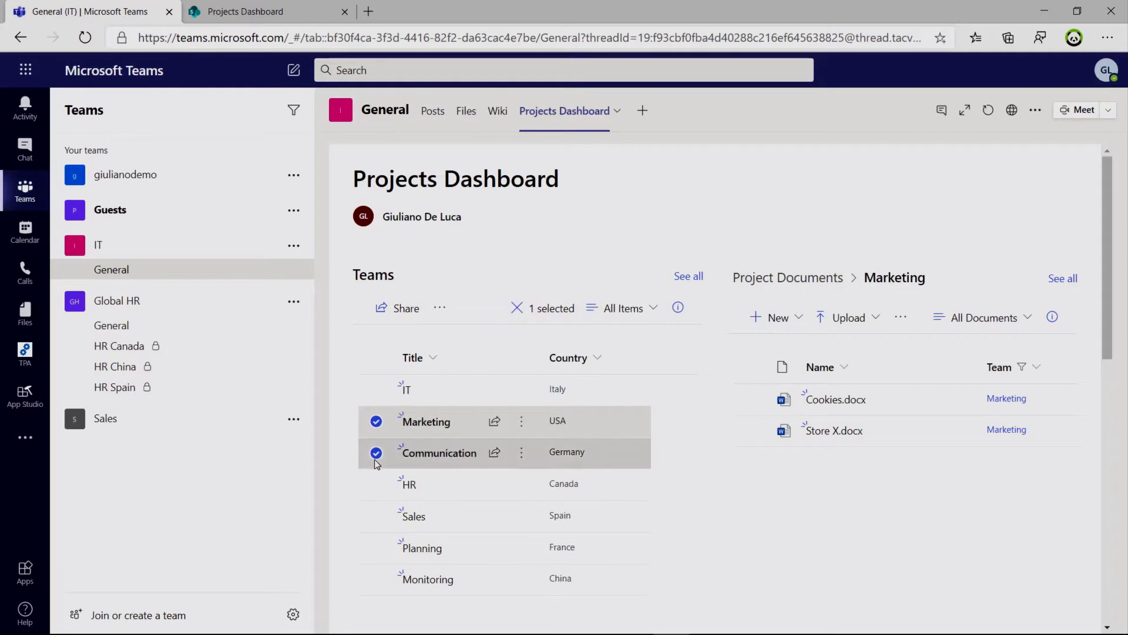
{"action": "left_click", "coordinate": [376, 424]}
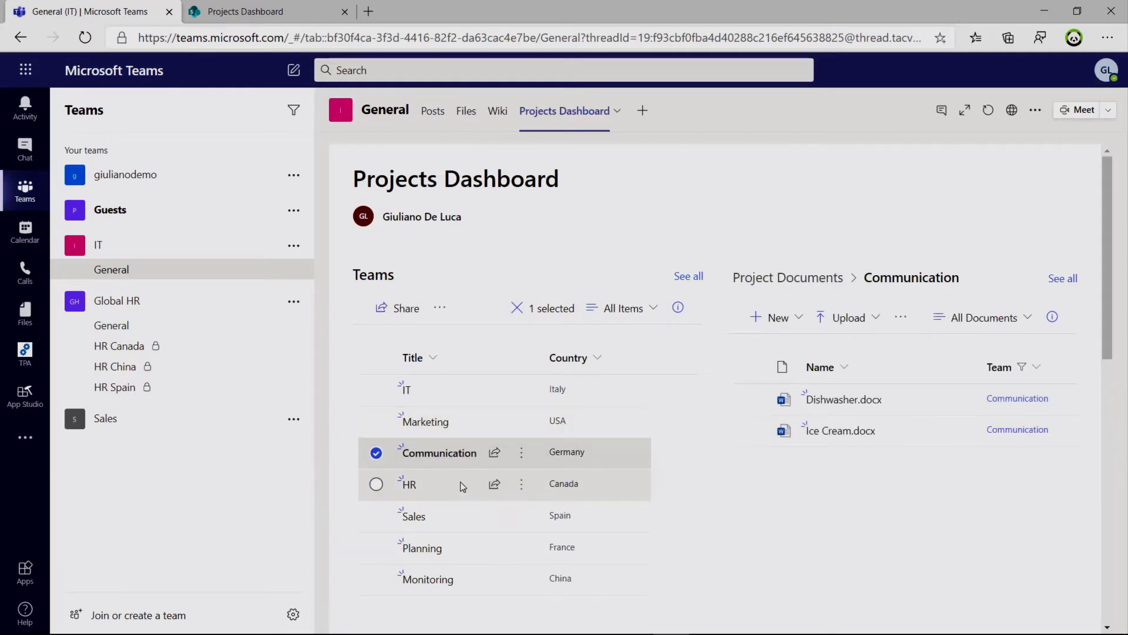
Step the team filter through HR, Sales, Planning and finally Monitoring
{"action": "left_click", "coordinate": [460, 481]}
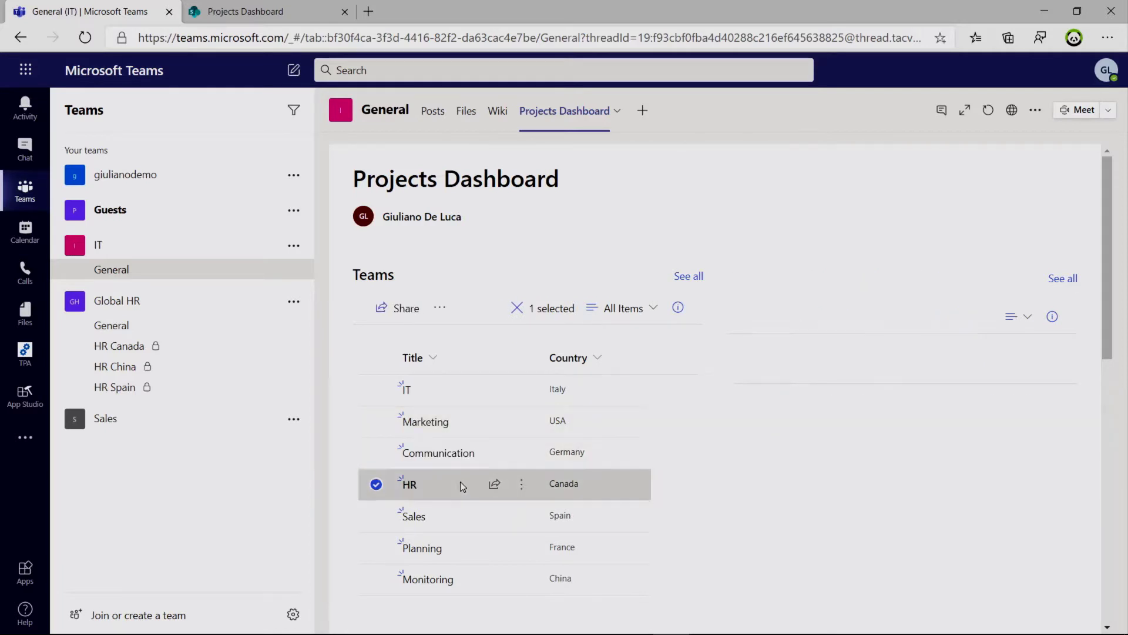
{"action": "left_click", "coordinate": [468, 522]}
{"action": "left_click", "coordinate": [470, 545]}
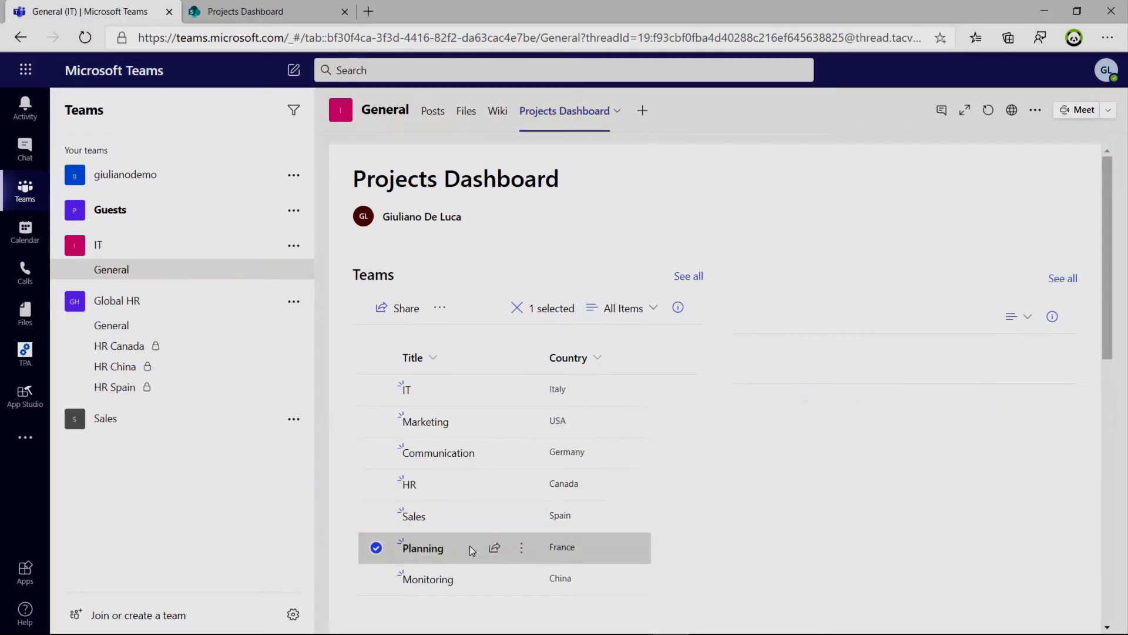
{"action": "left_click", "coordinate": [476, 577]}
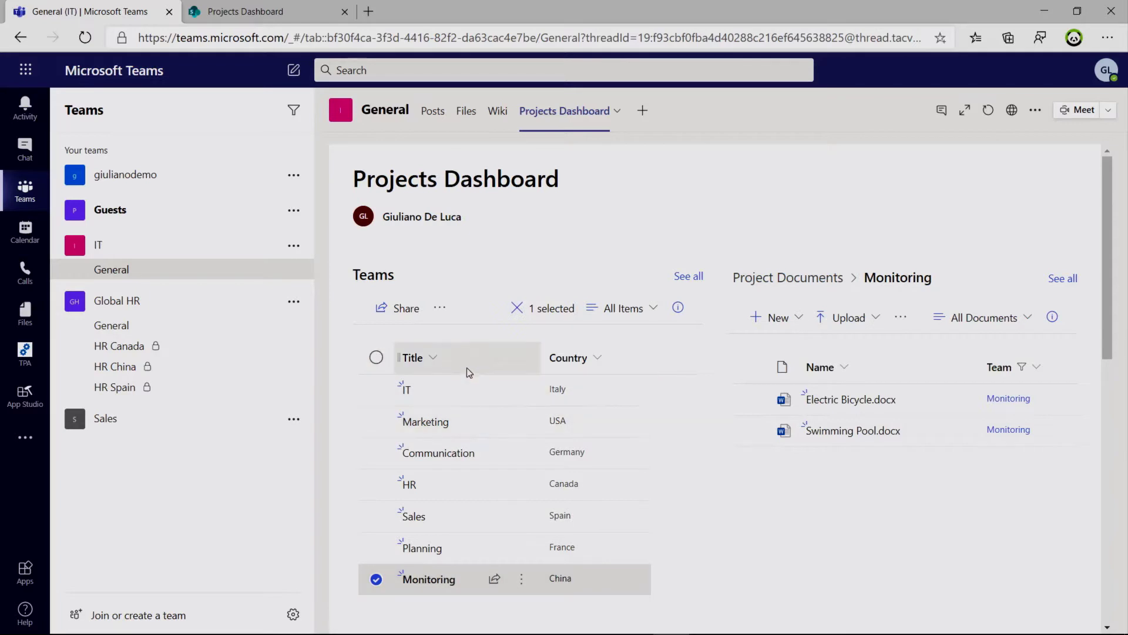
{"action": "key", "text": "ctrl+l"}
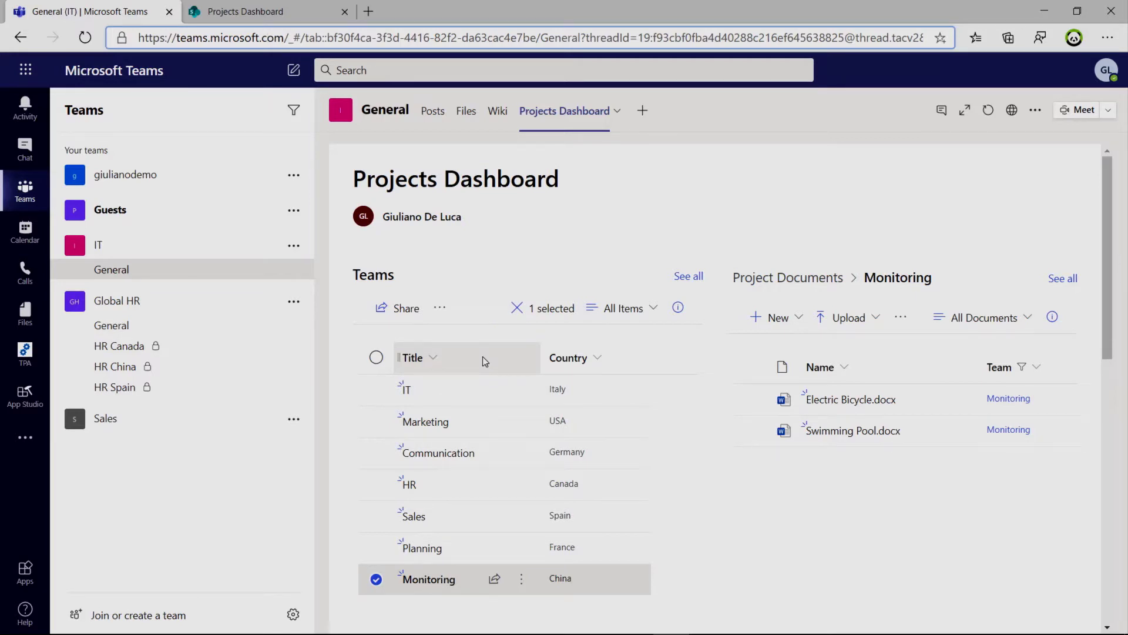
Return to the Projects Dashboard page in SharePoint and put it into edit mode
{"action": "left_click", "coordinate": [229, 22]}
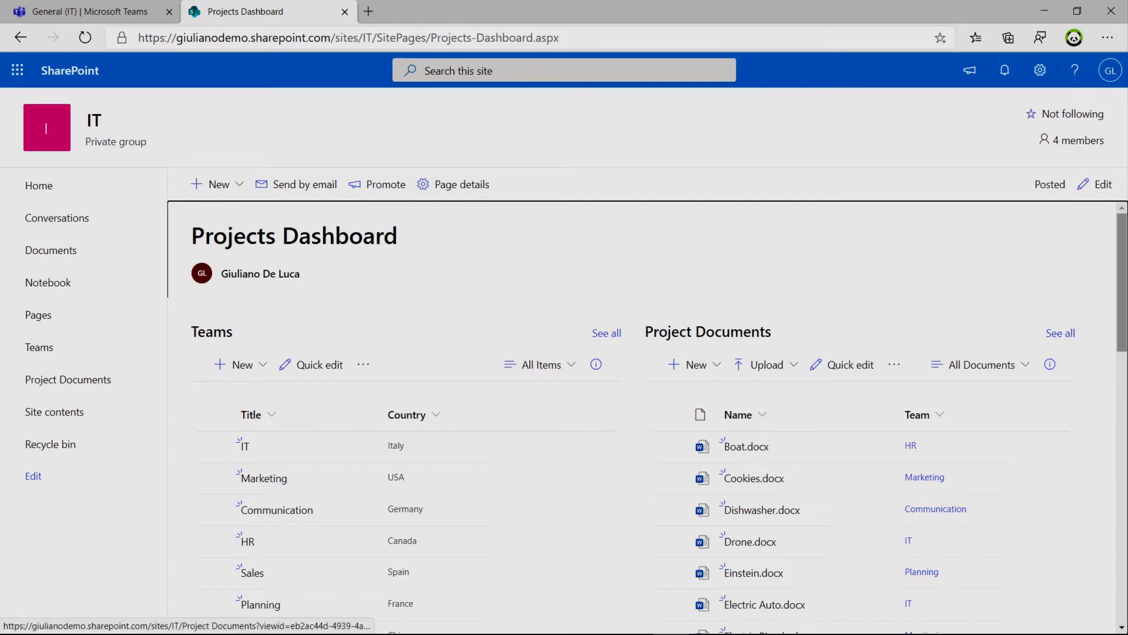
{"action": "left_click", "coordinate": [1107, 189]}
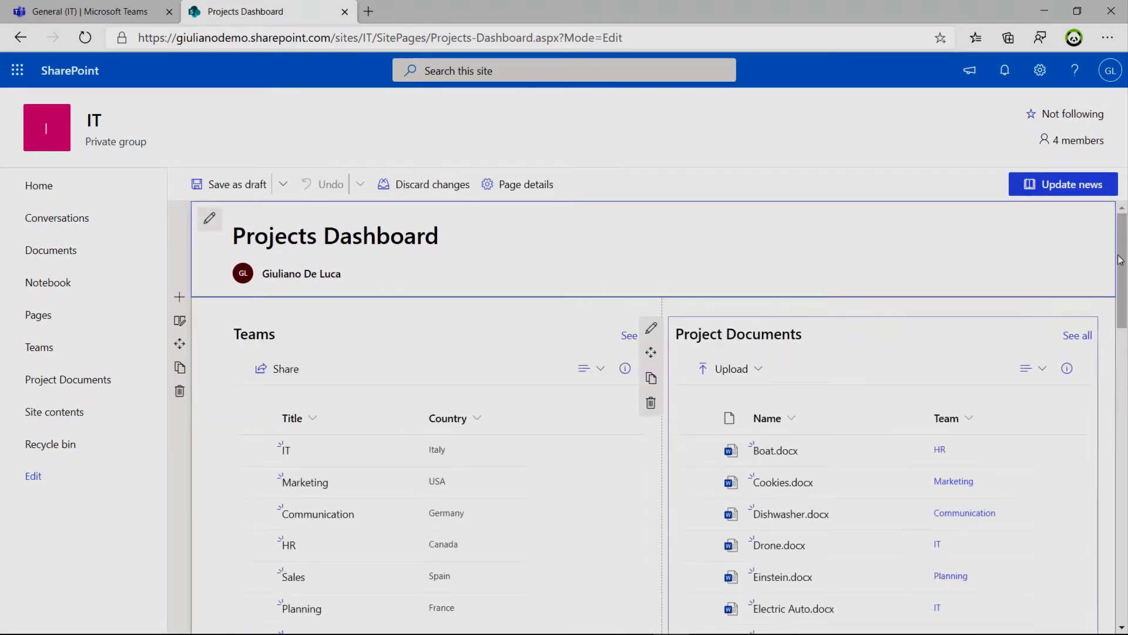
{"action": "scroll", "coordinate": [1122, 276], "scroll_direction": "down", "scroll_amount": 1}
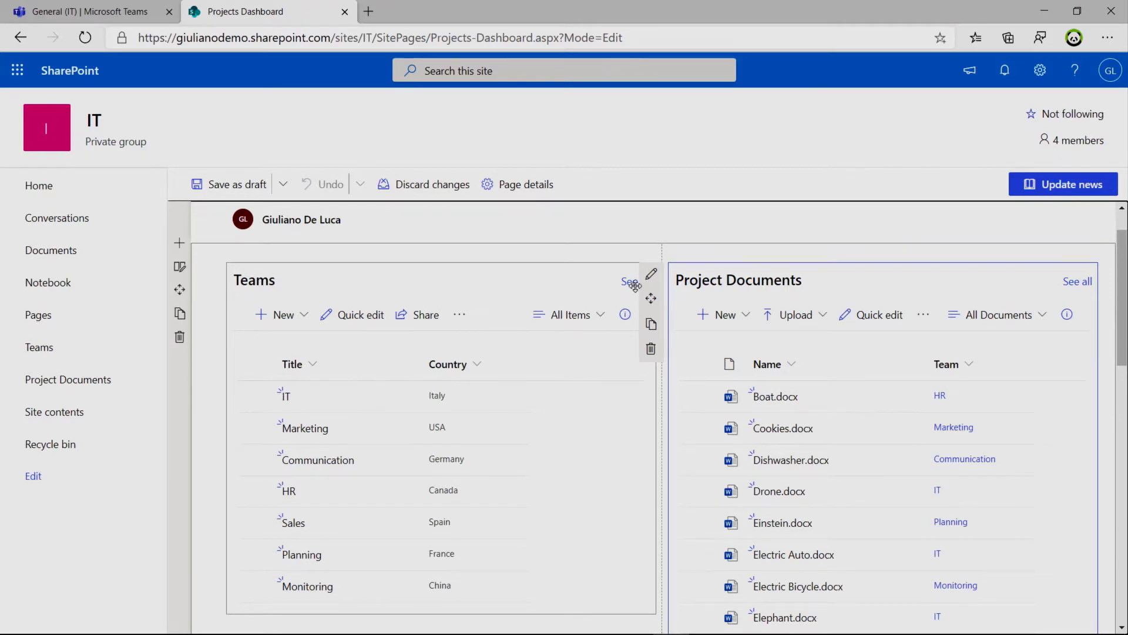
Filter Project Documents dynamically on Team by the Teams list's Title, then republish the page
{"action": "left_click", "coordinate": [651, 275]}
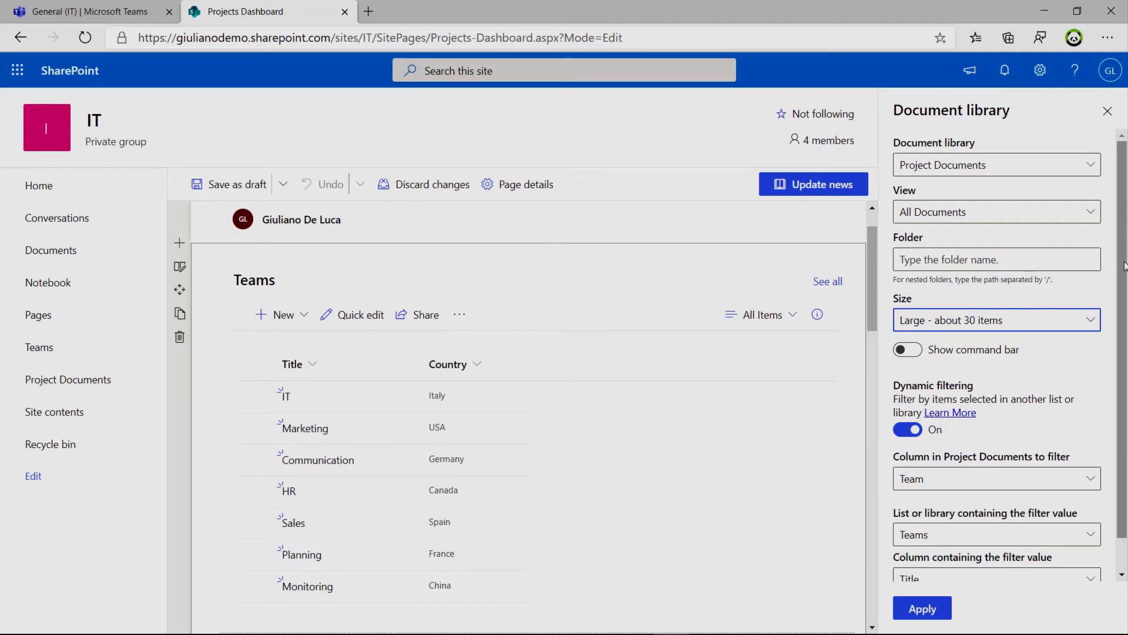
{"action": "scroll", "coordinate": [941, 341], "scroll_direction": "down", "scroll_amount": 1}
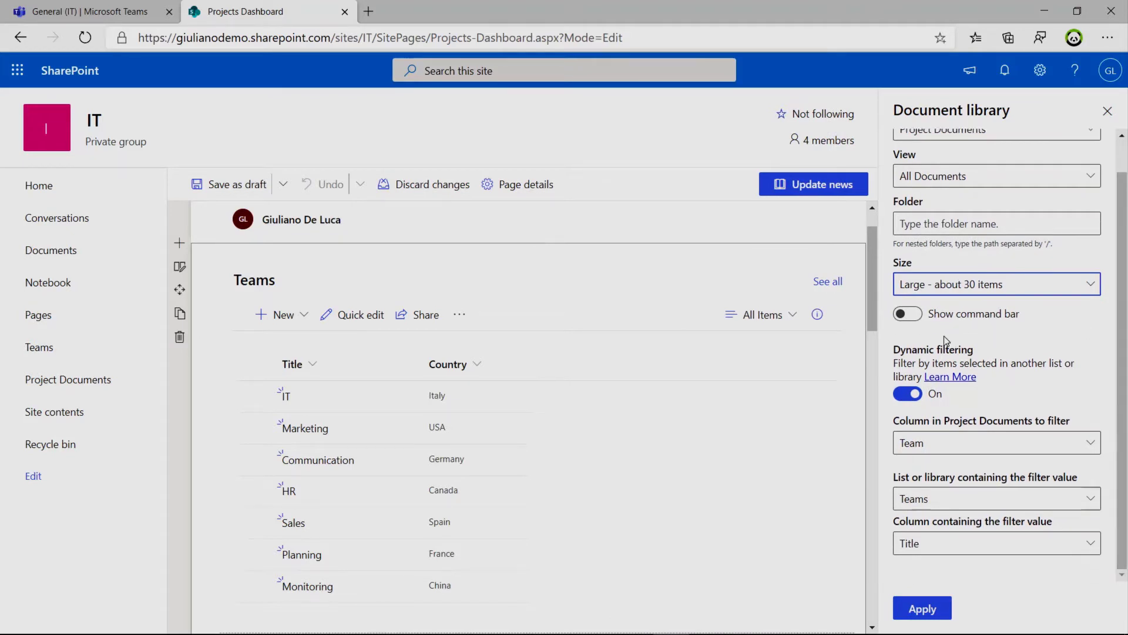
{"action": "left_click", "coordinate": [908, 398]}
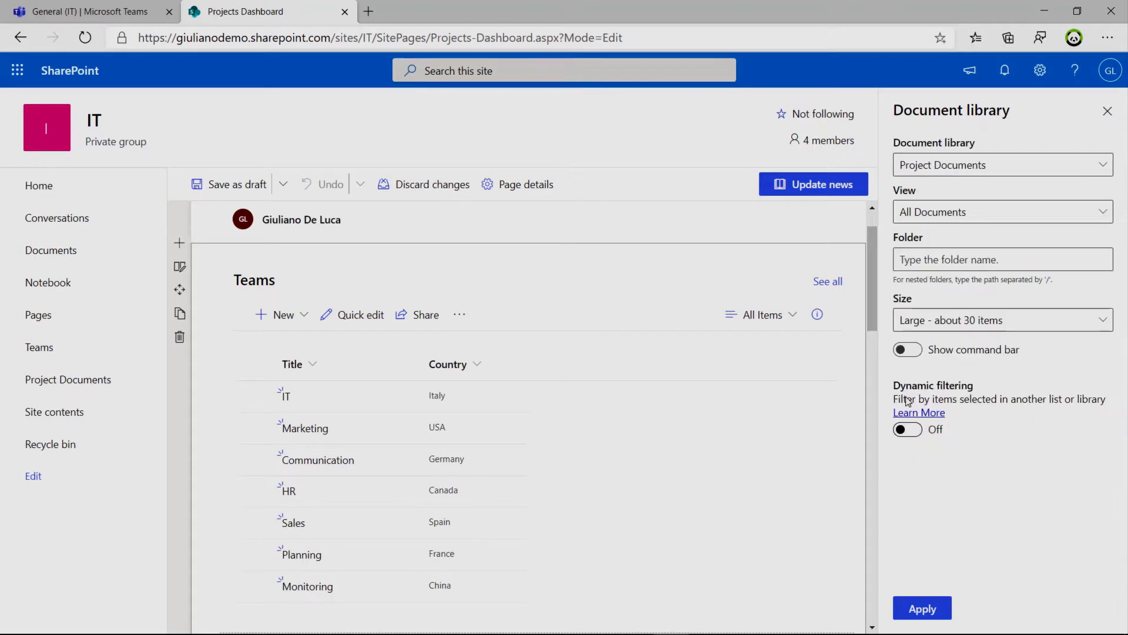
{"action": "left_click", "coordinate": [908, 432]}
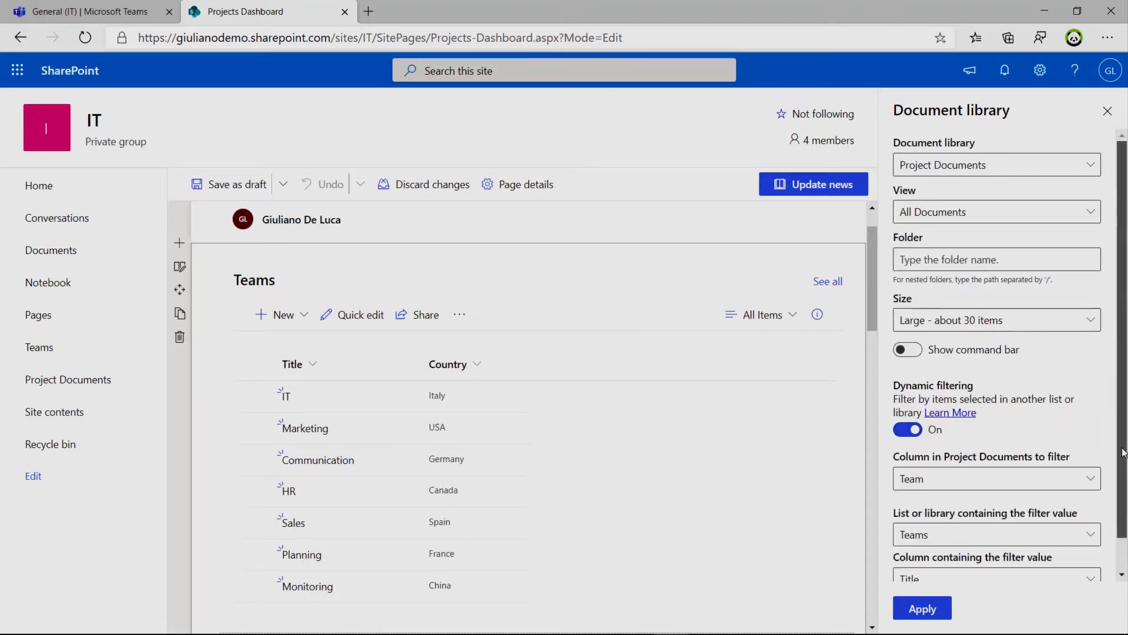
{"action": "scroll", "coordinate": [1126, 491], "scroll_direction": "down", "scroll_amount": 1}
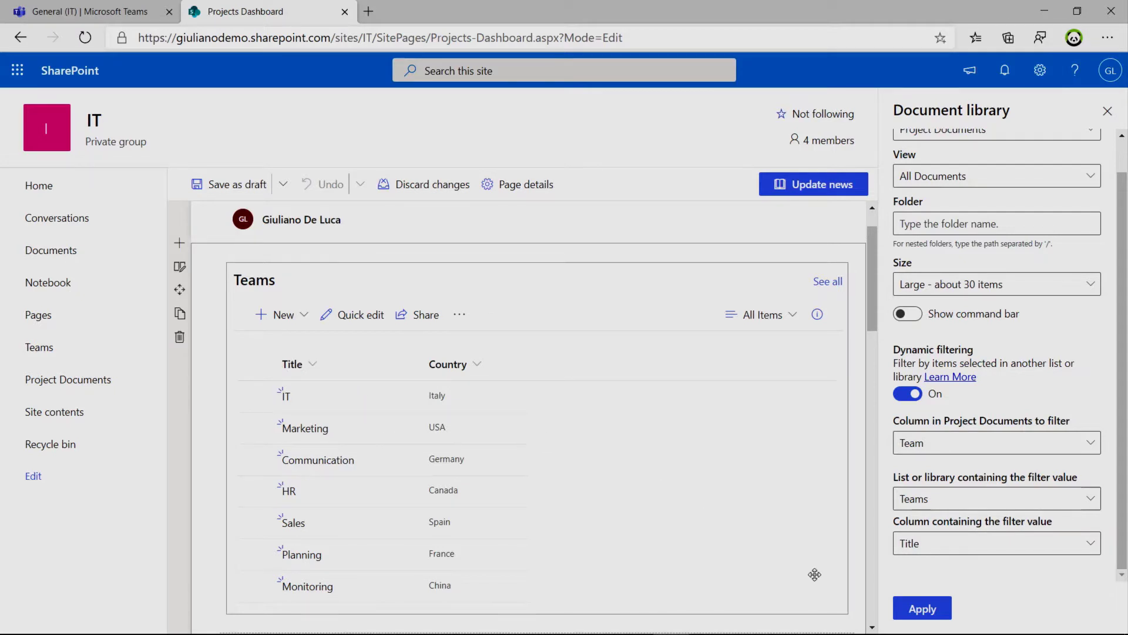
{"action": "left_click", "coordinate": [938, 610]}
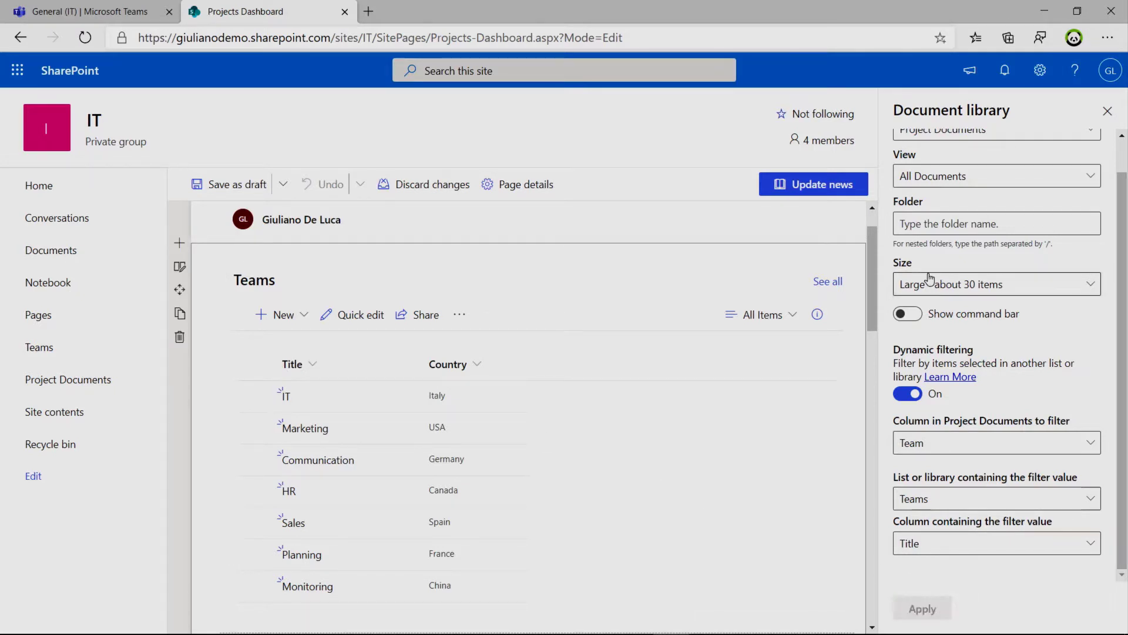
{"action": "left_click", "coordinate": [833, 186]}
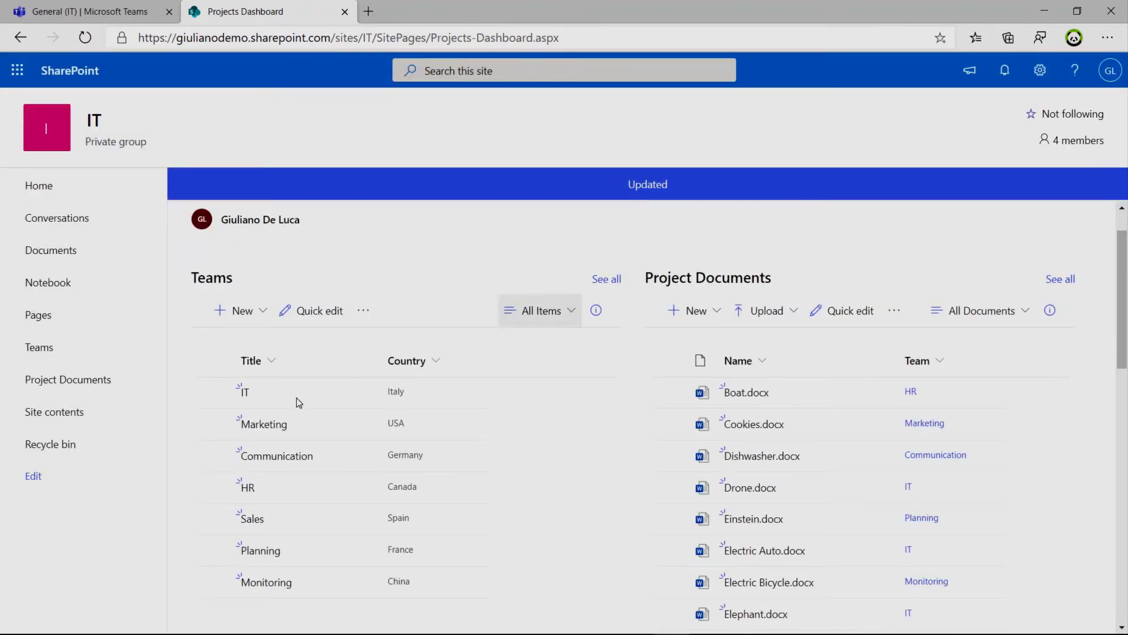
Test the published filter with IT, Marketing, then HR, leaving Boat.docx and Lagrange.docx
{"action": "left_click", "coordinate": [216, 394]}
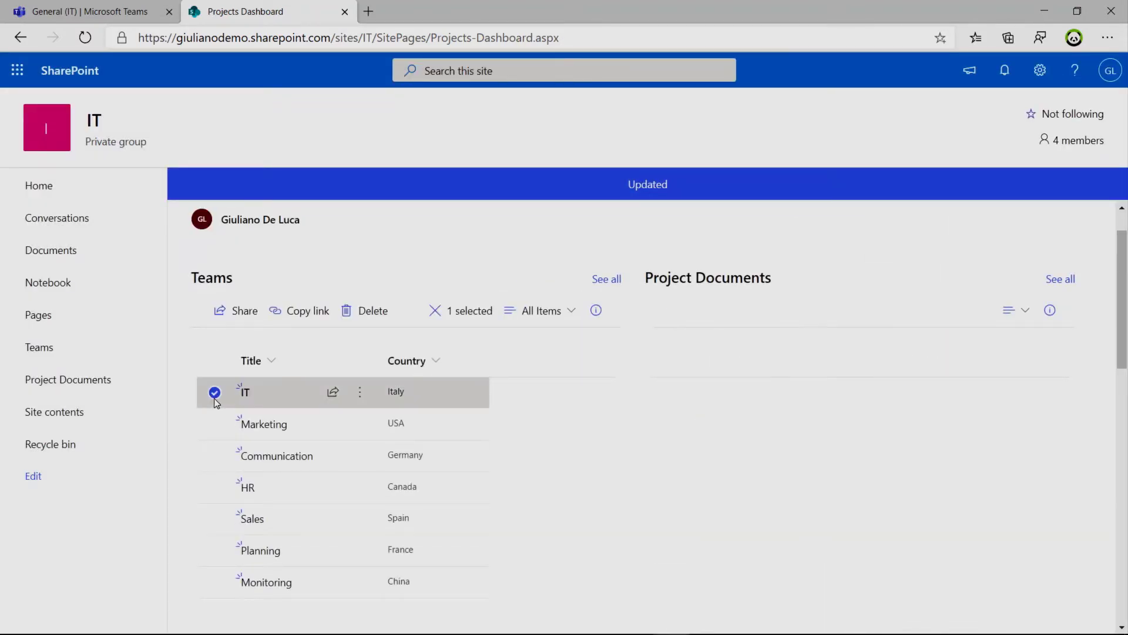
{"action": "left_click", "coordinate": [301, 426]}
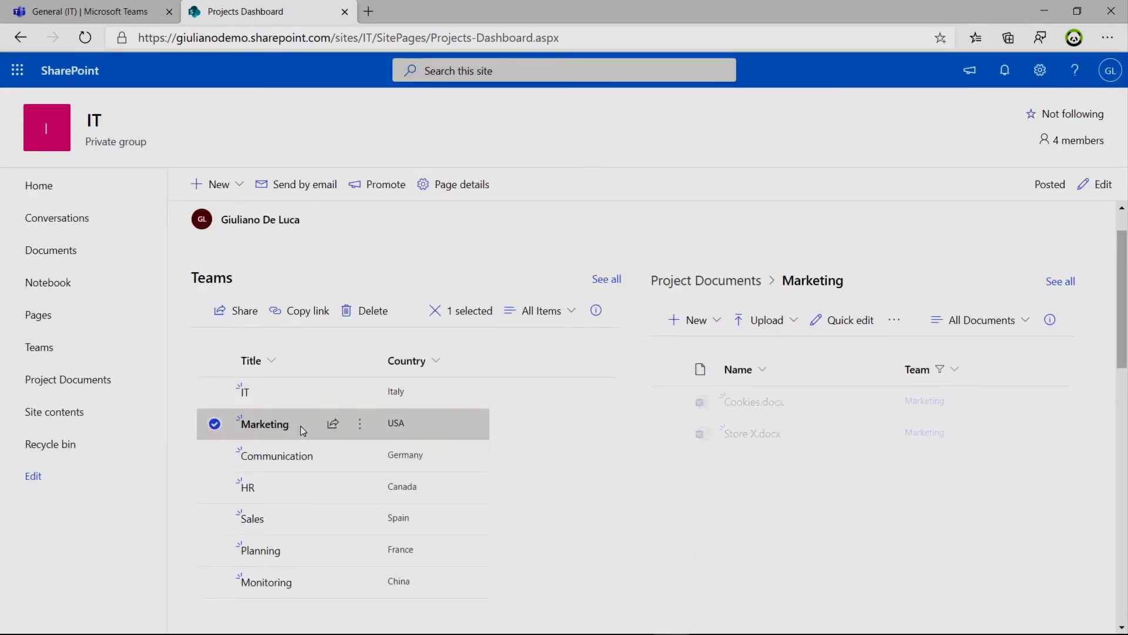
{"action": "left_click", "coordinate": [305, 487]}
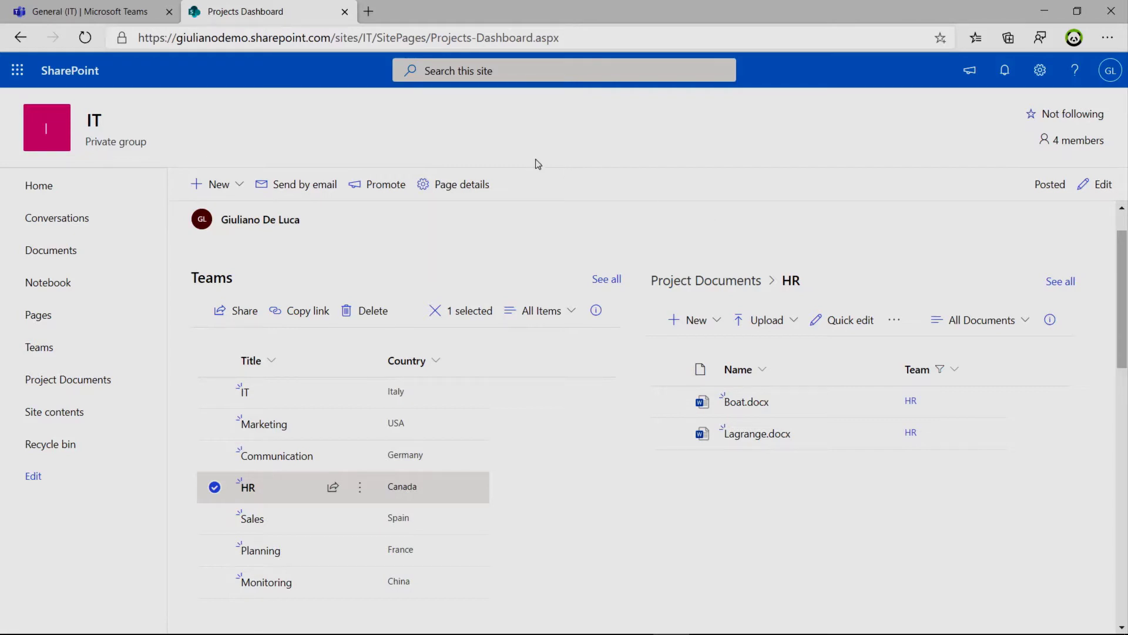
Open the Global HR General channel's Files in Teams and launch them in SharePoint
{"action": "left_click", "coordinate": [89, 13]}
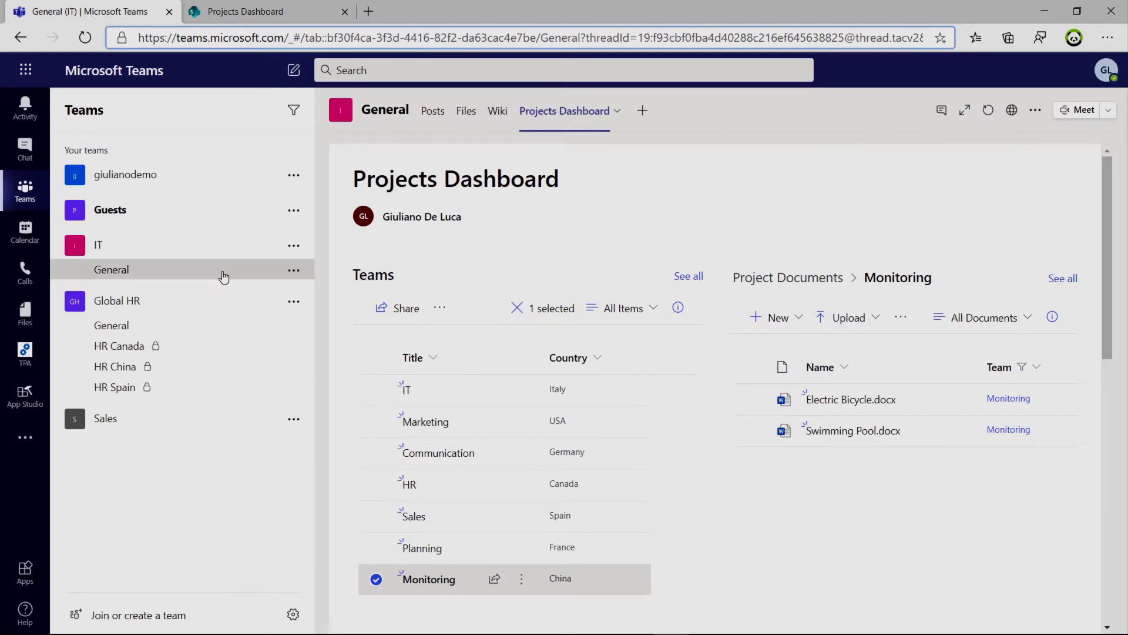
{"action": "left_click", "coordinate": [171, 325]}
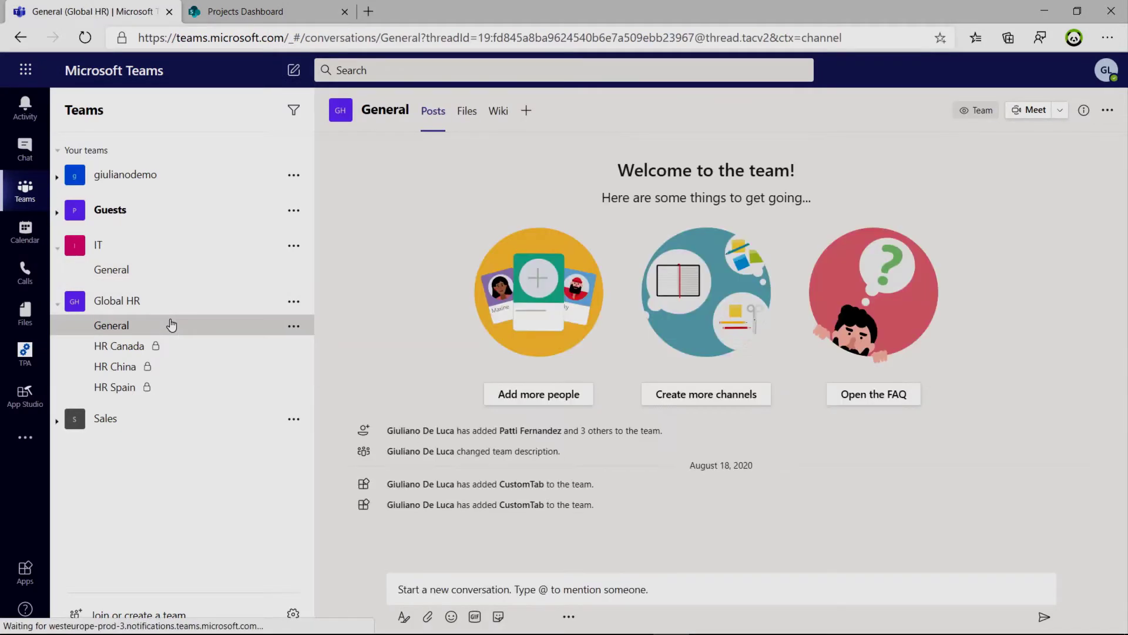
{"action": "left_click", "coordinate": [469, 115]}
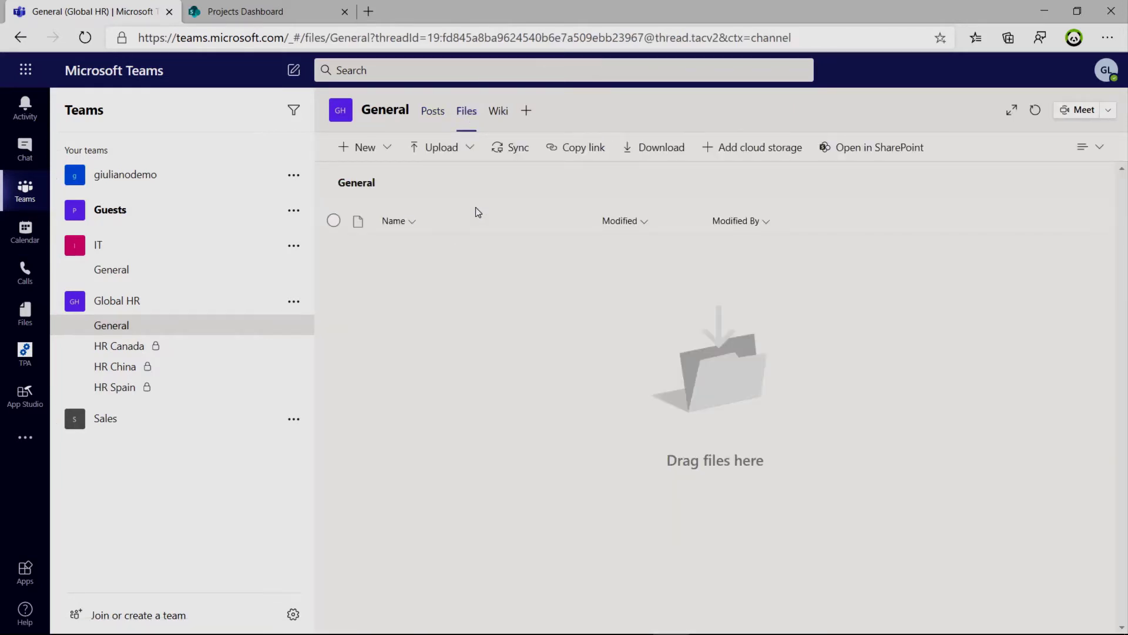
{"action": "left_click", "coordinate": [382, 151]}
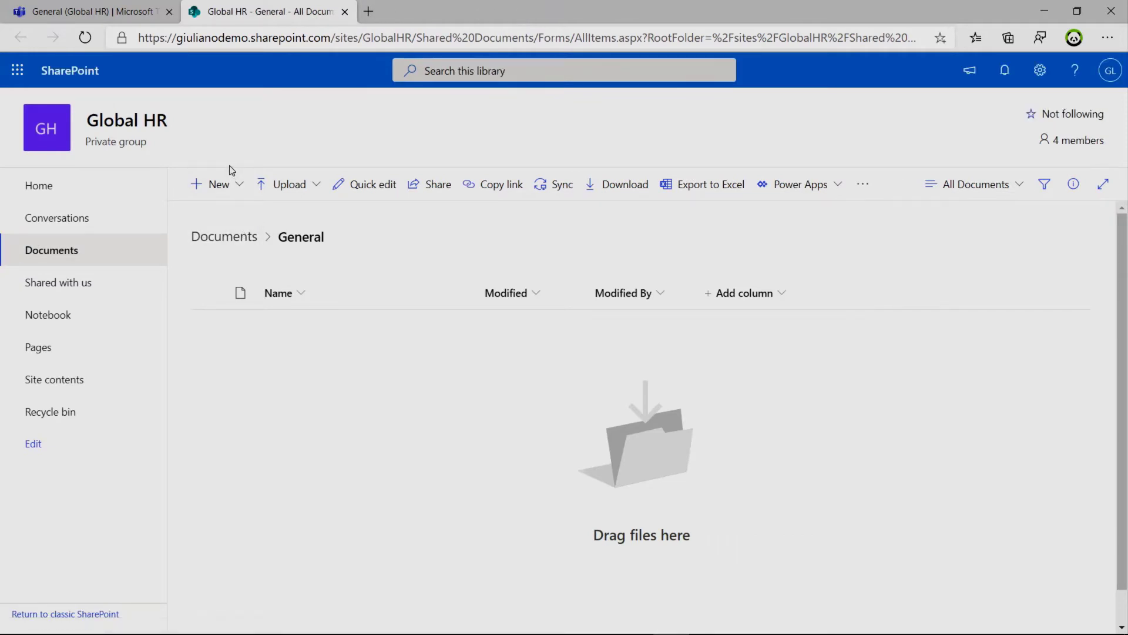
Create a new list named 'Teams' from the Global HR site home page
{"action": "left_click", "coordinate": [39, 189]}
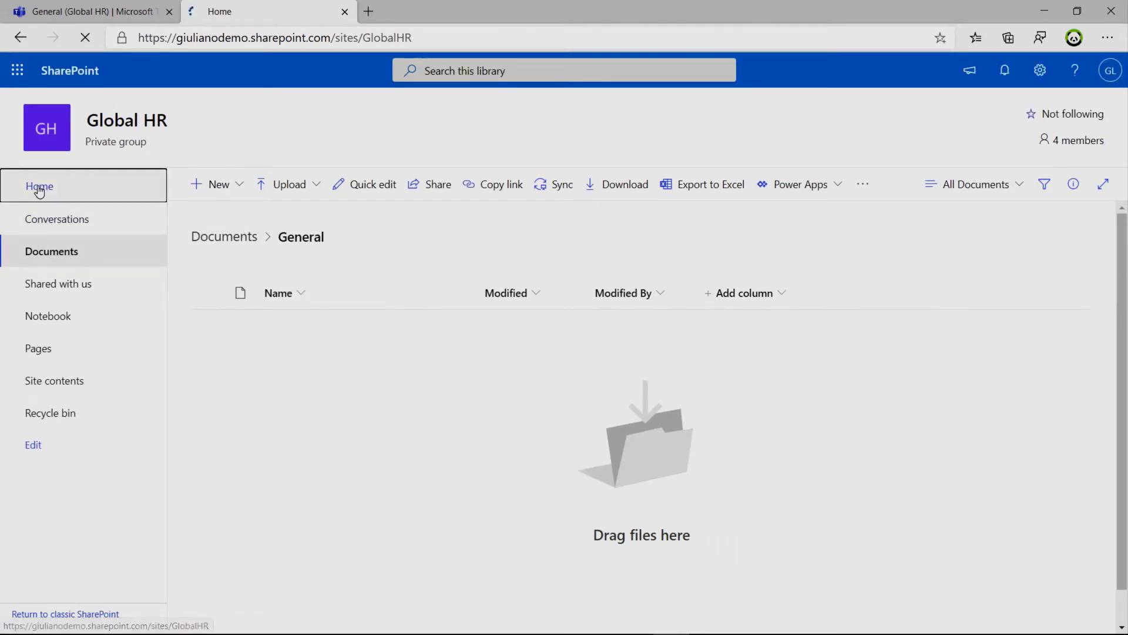
{"action": "left_click", "coordinate": [207, 191]}
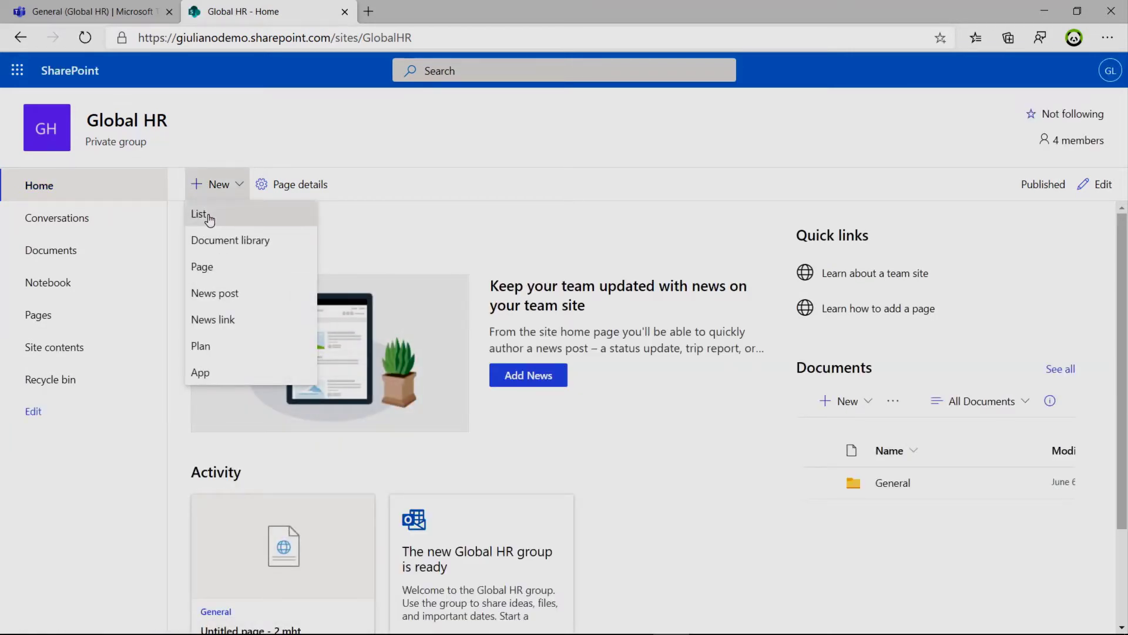
{"action": "left_click", "coordinate": [200, 215]}
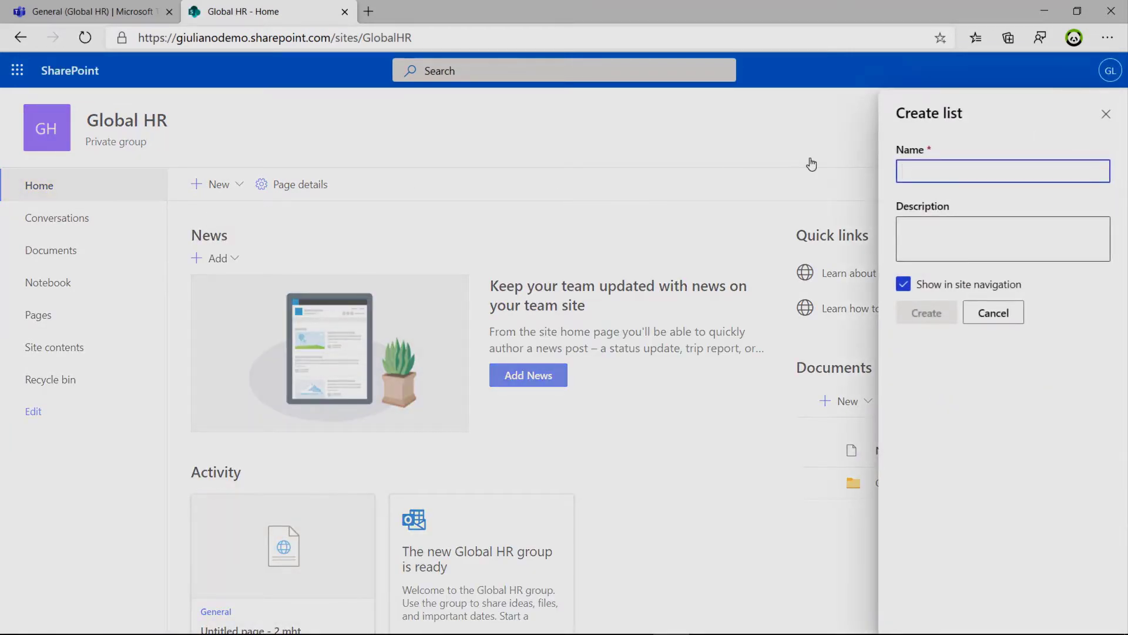
{"action": "type", "text": "Teams"}
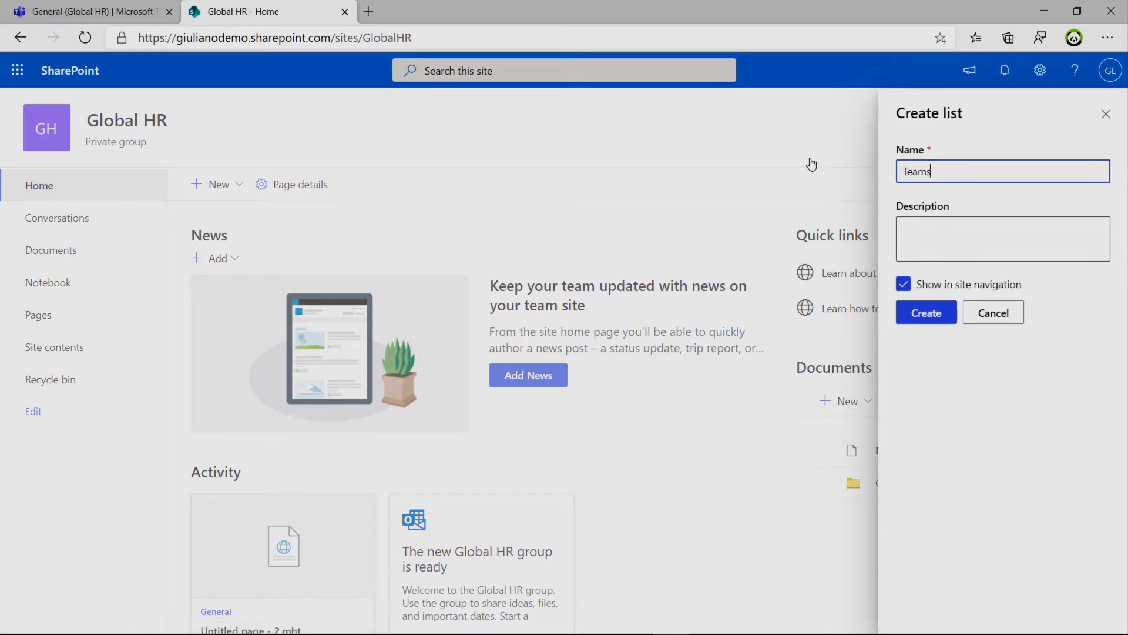
{"action": "left_click", "coordinate": [944, 315]}
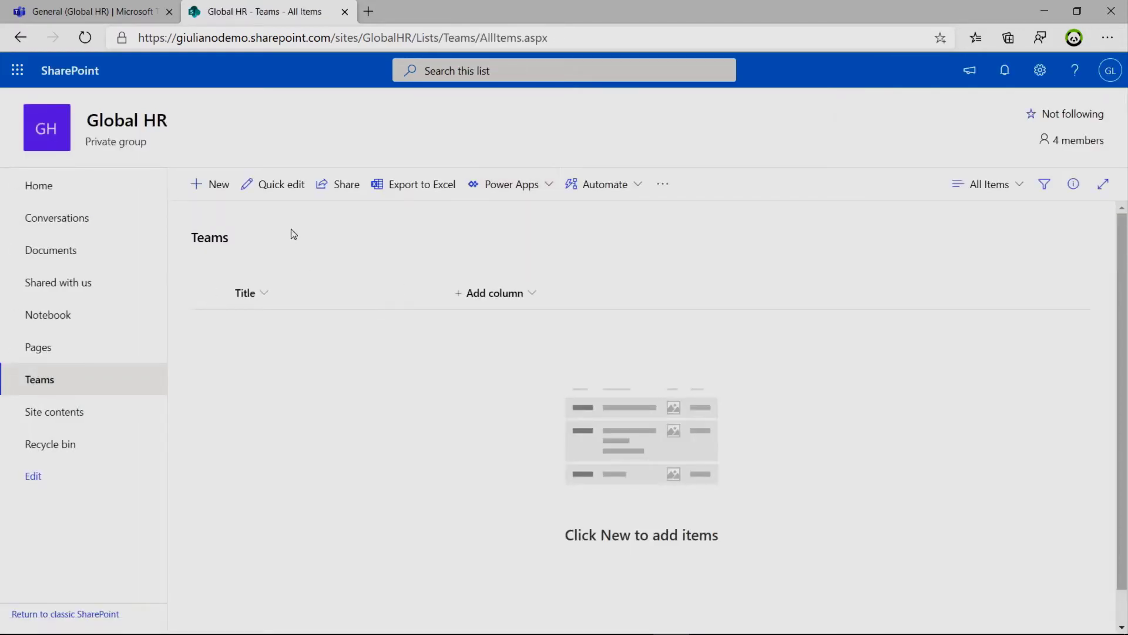
Enter team titles HR, IT, Communication and Marketing in the list's grid view
{"action": "left_click", "coordinate": [295, 187]}
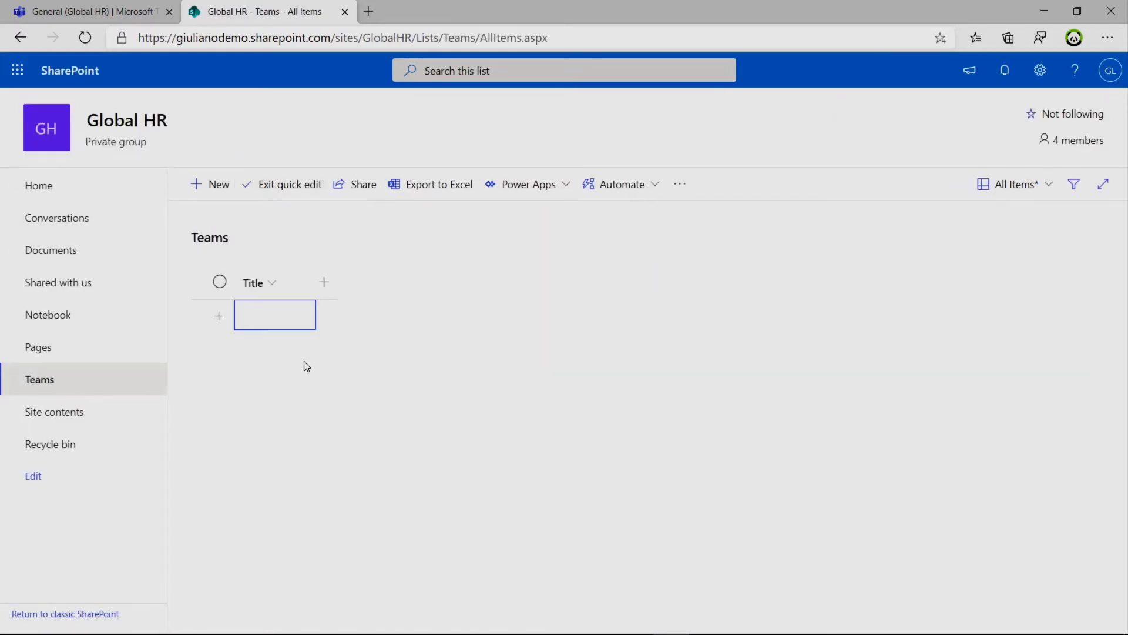
{"action": "left_click", "coordinate": [275, 315]}
{"action": "type", "text": "HR"}
{"action": "key", "text": "Return"}
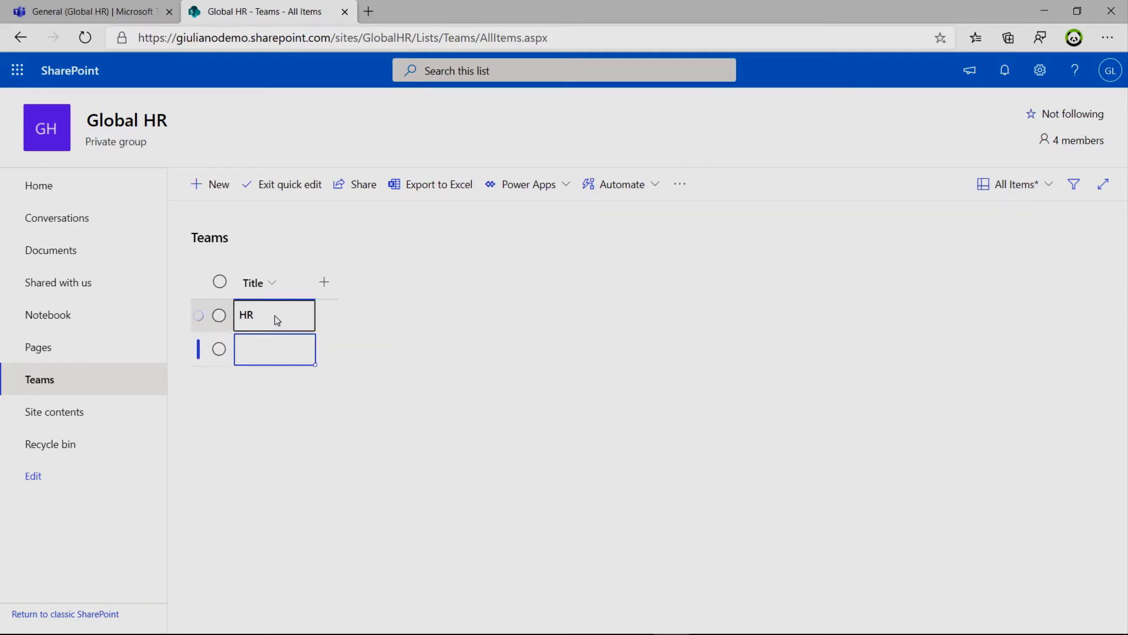
{"action": "type", "text": "IT"}
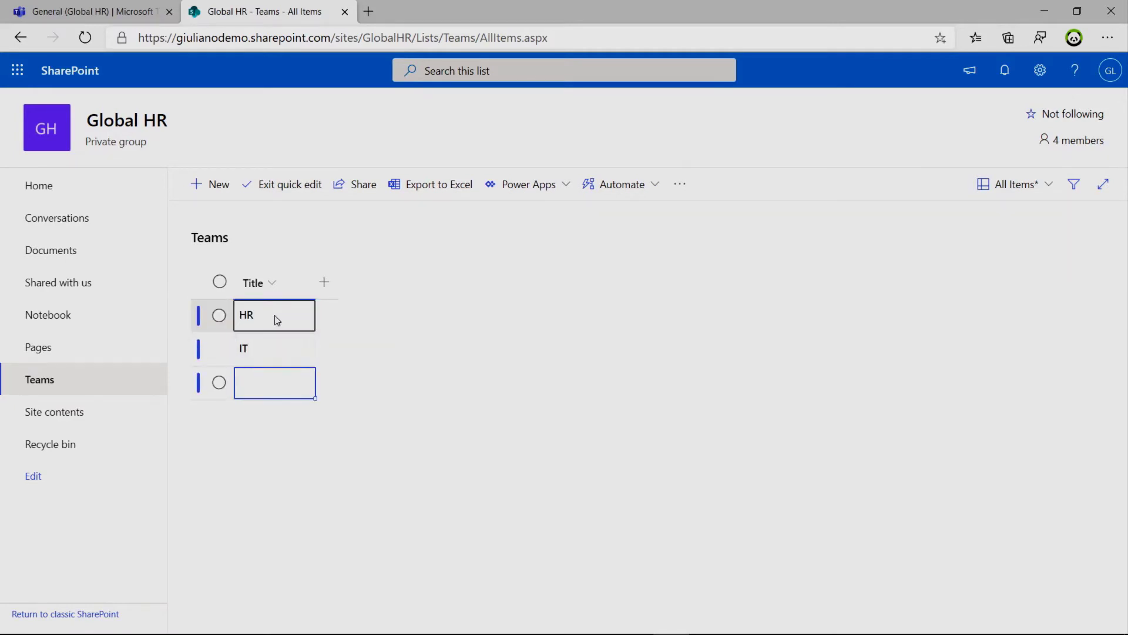
{"action": "type", "text": "cation"}
{"action": "key", "text": "Return"}
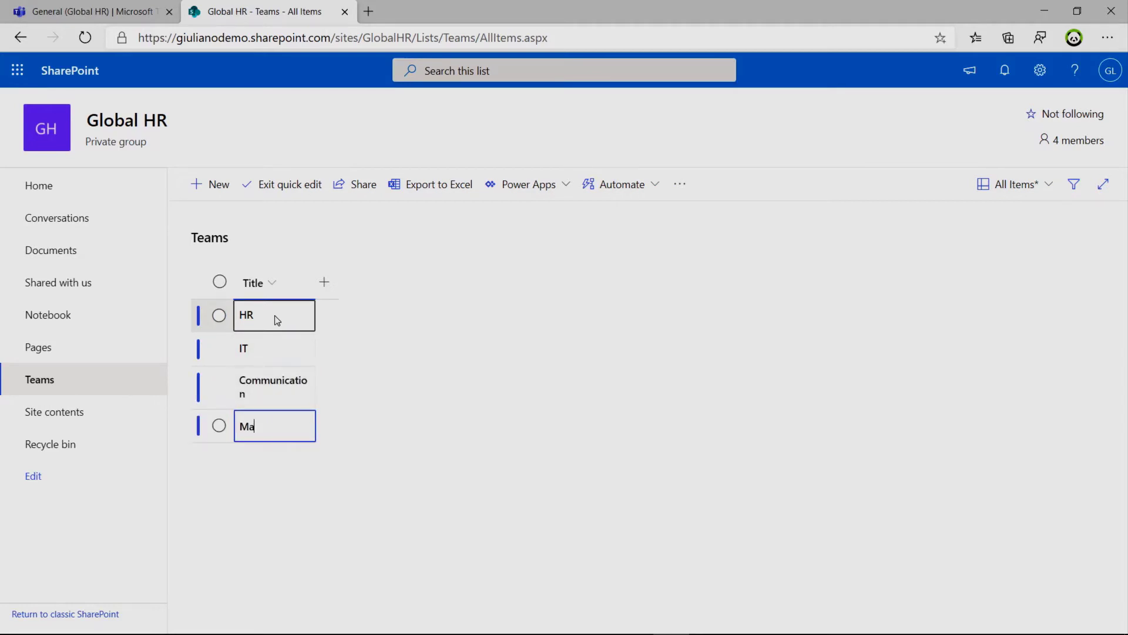
{"action": "type", "text": "Marketing"}
{"action": "key", "text": "Return"}
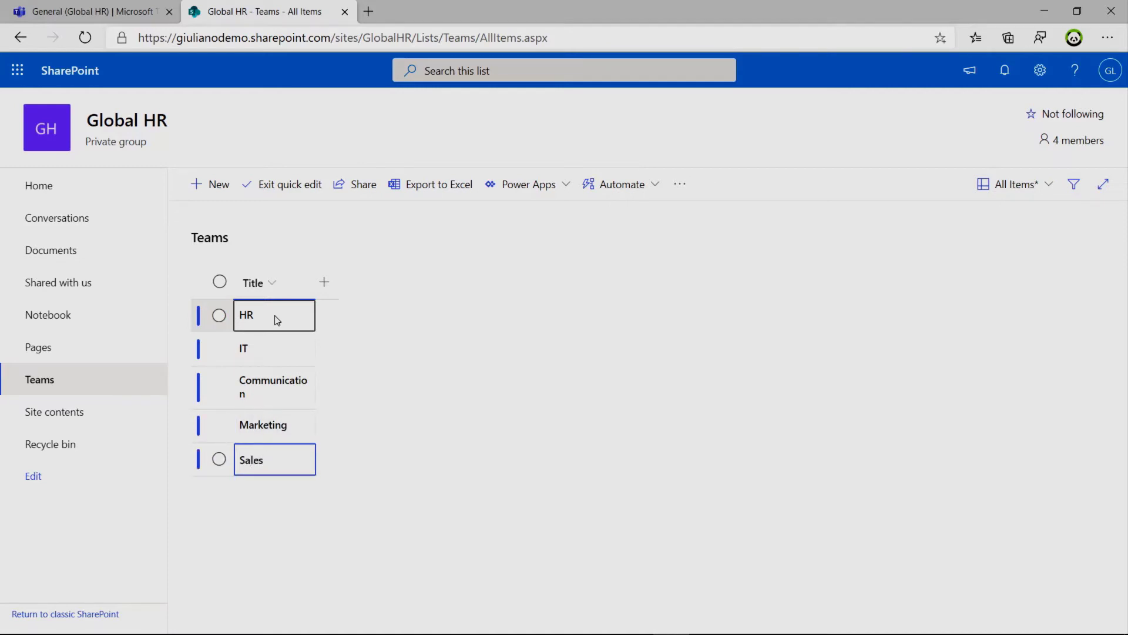
Add a single-line text column named 'Country'
{"action": "left_click", "coordinate": [324, 282]}
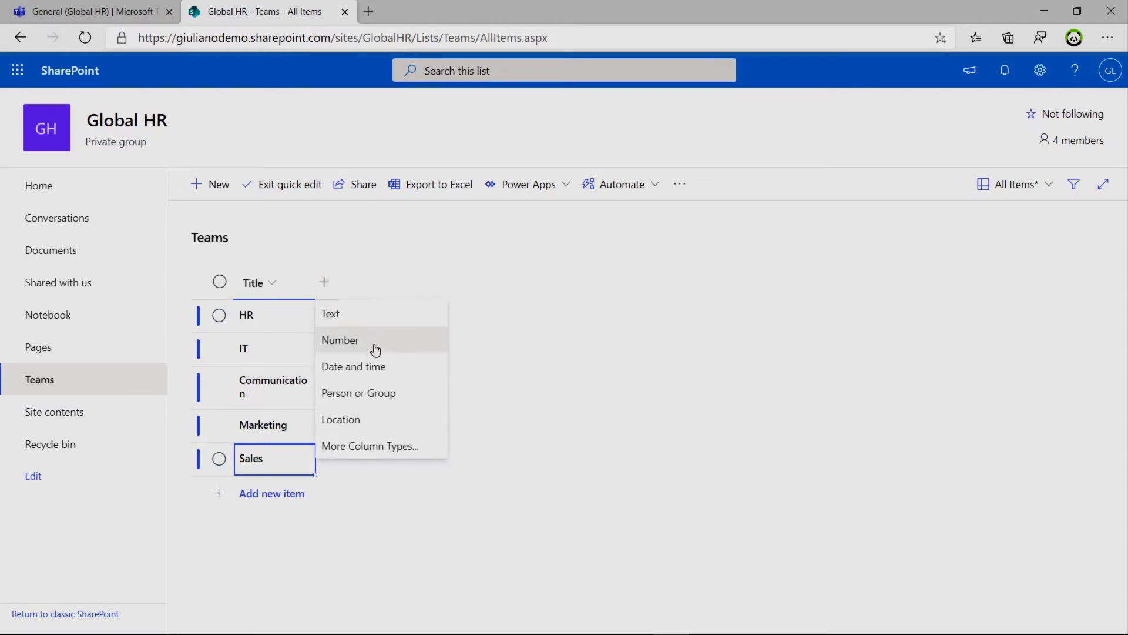
{"action": "left_click", "coordinate": [402, 313]}
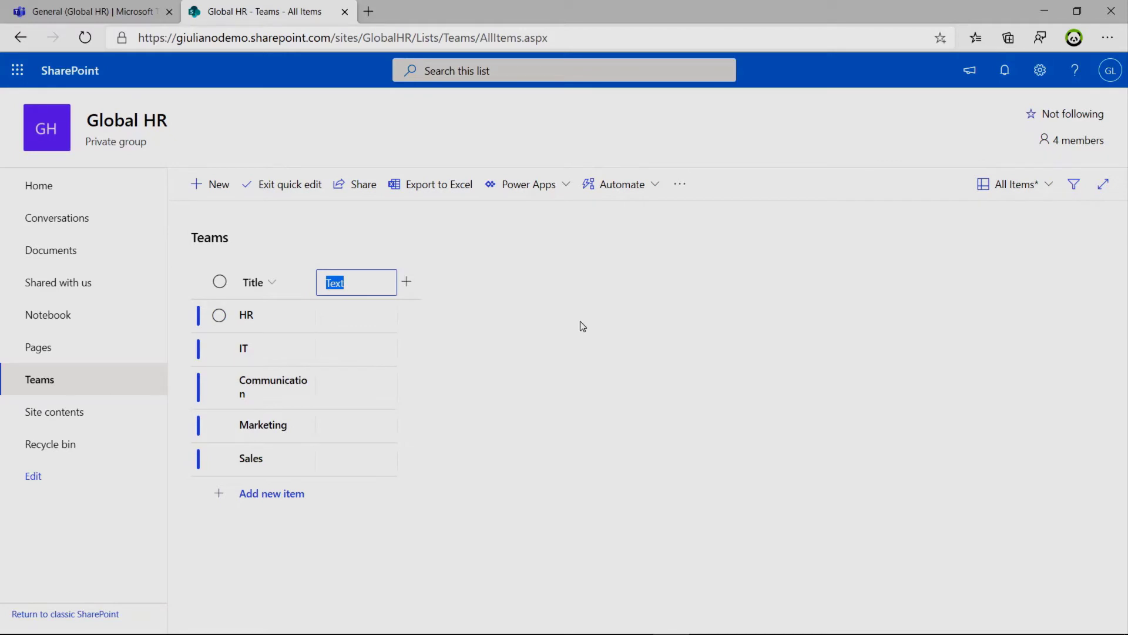
{"action": "type", "text": "Country"}
{"action": "key", "text": "Return"}
Fill in countries Italy, Germany, Portugal, UK and USA, then save the list
{"action": "left_click", "coordinate": [355, 317]}
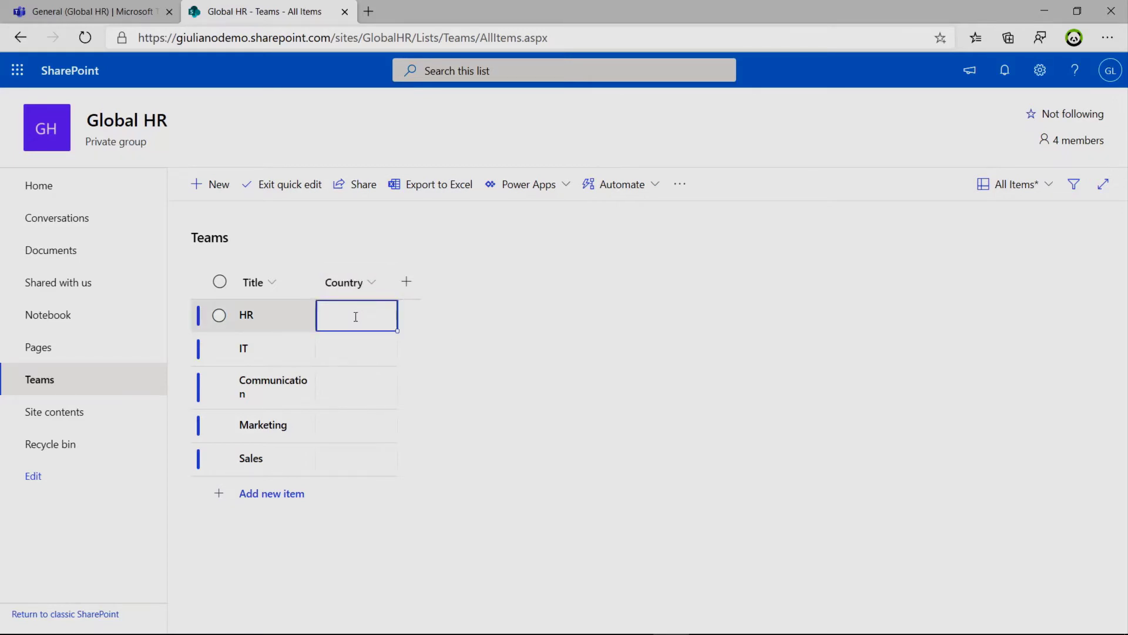
{"action": "left_click", "coordinate": [356, 317]}
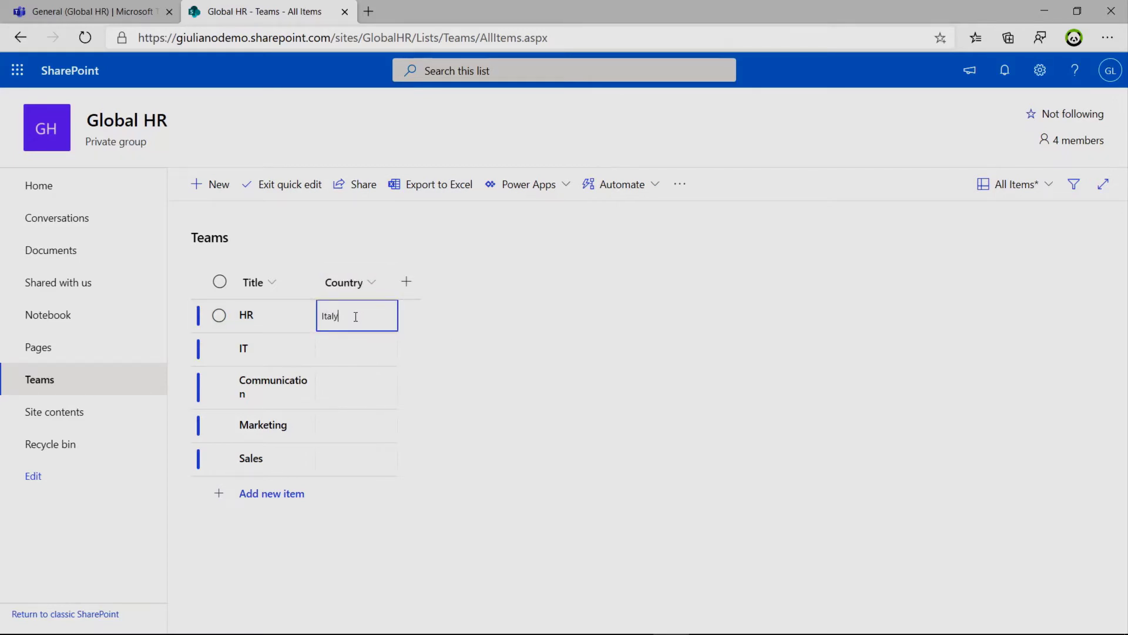
{"action": "left_click", "coordinate": [373, 355]}
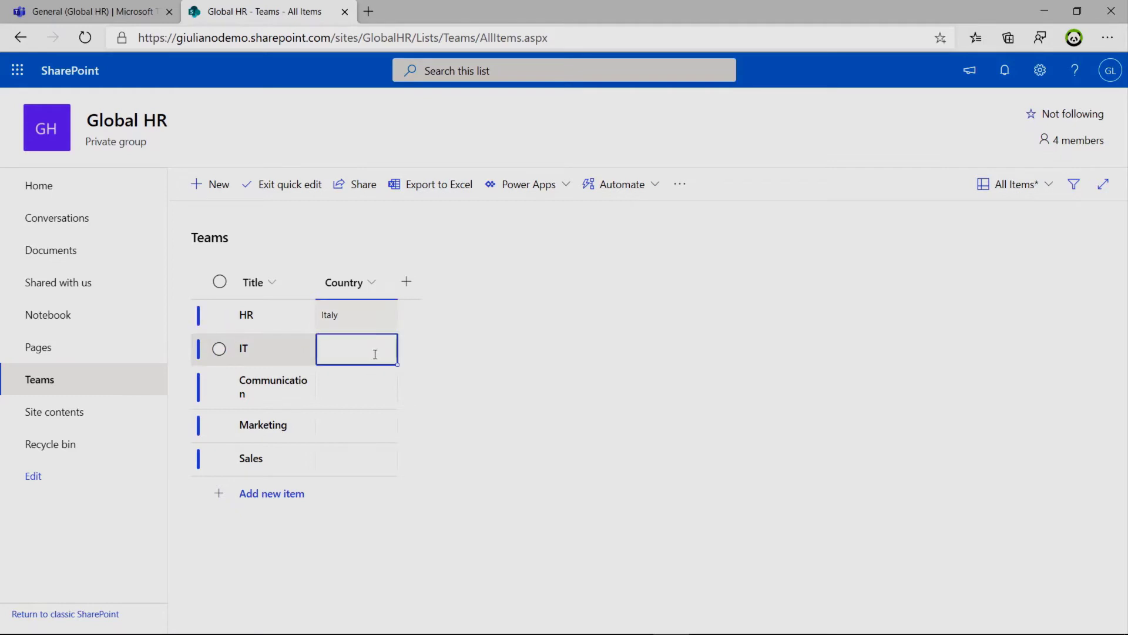
{"action": "type", "text": "Geran"}
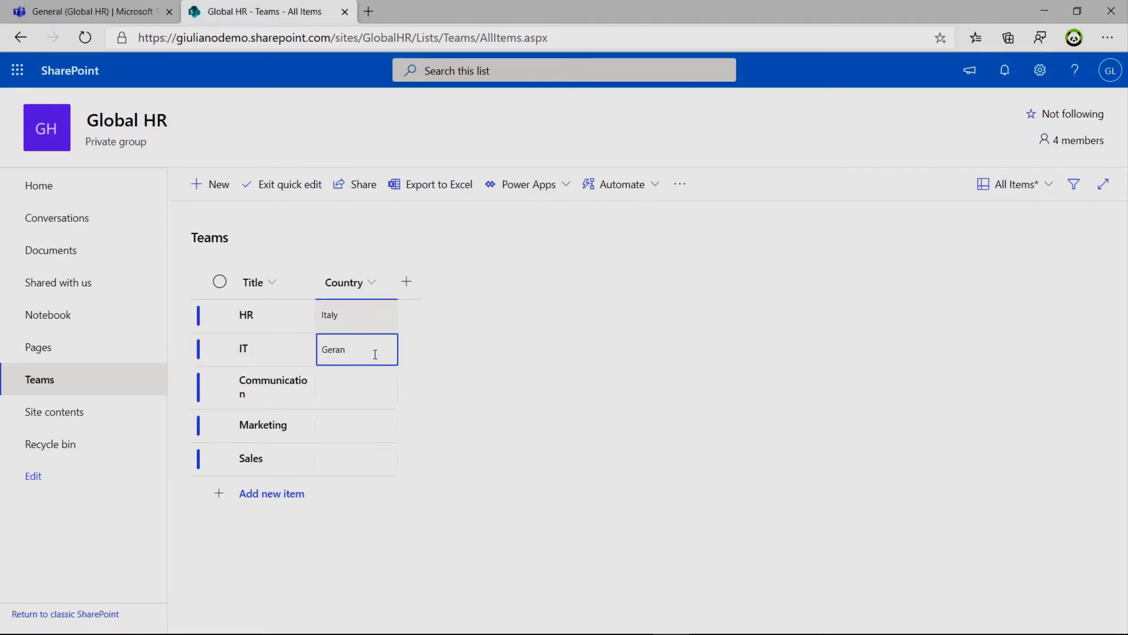
{"action": "type", "text": "rmyn"}
{"action": "key", "text": "BackSpace"}
{"action": "key", "text": "BackSpace"}
{"action": "key", "text": "BackSpace"}
{"action": "key", "text": "Return"}
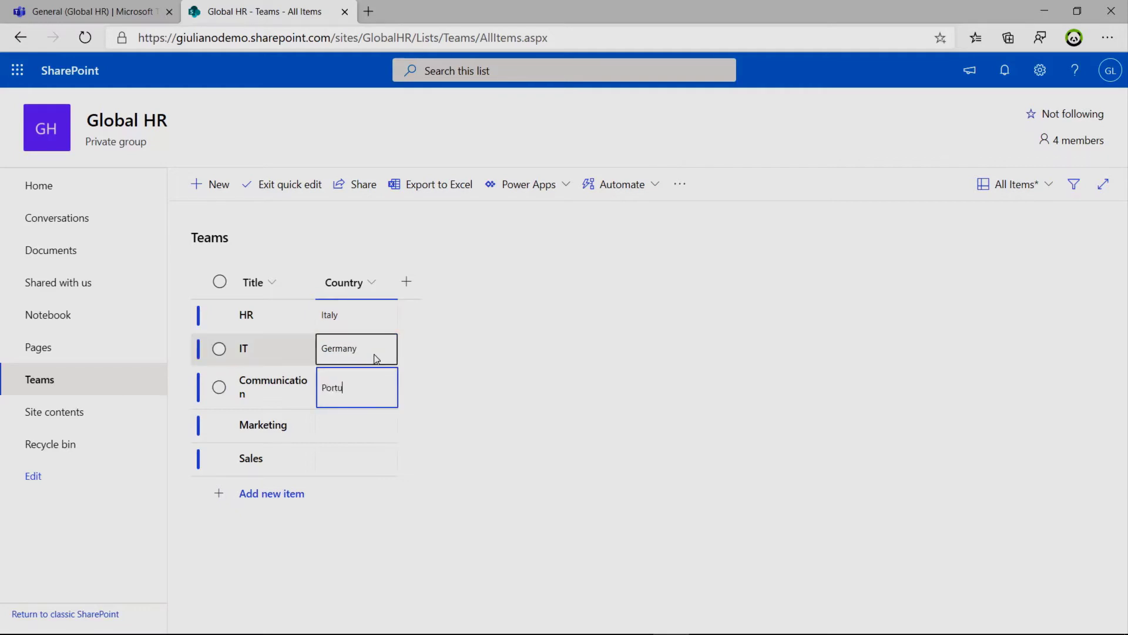
{"action": "key", "text": "Return"}
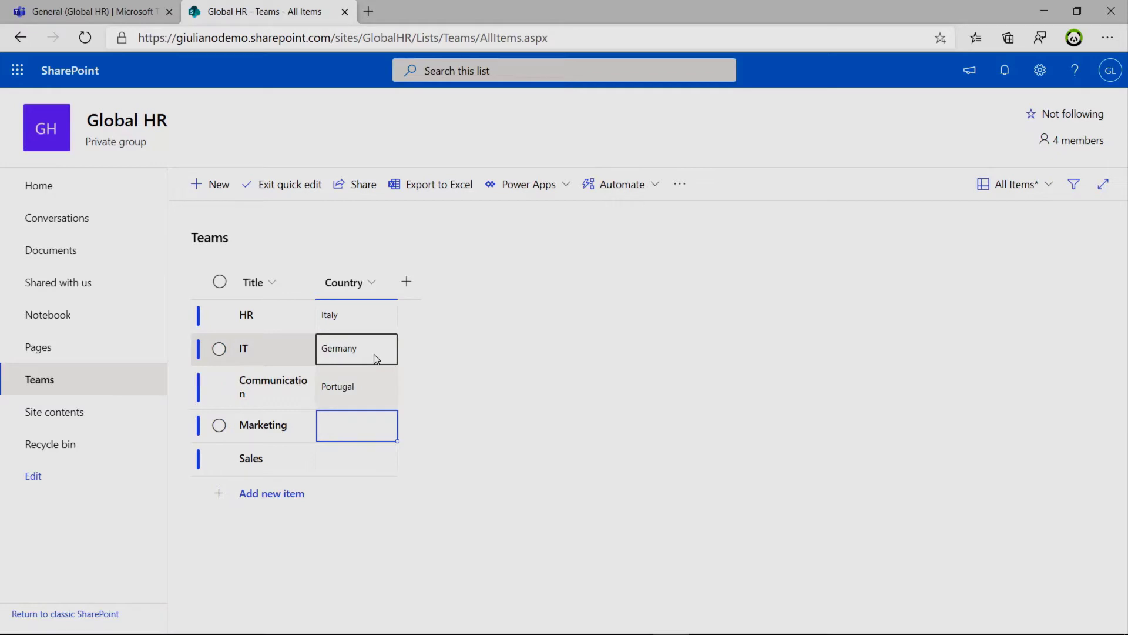
{"action": "type", "text": "UK"}
{"action": "key", "text": "Return"}
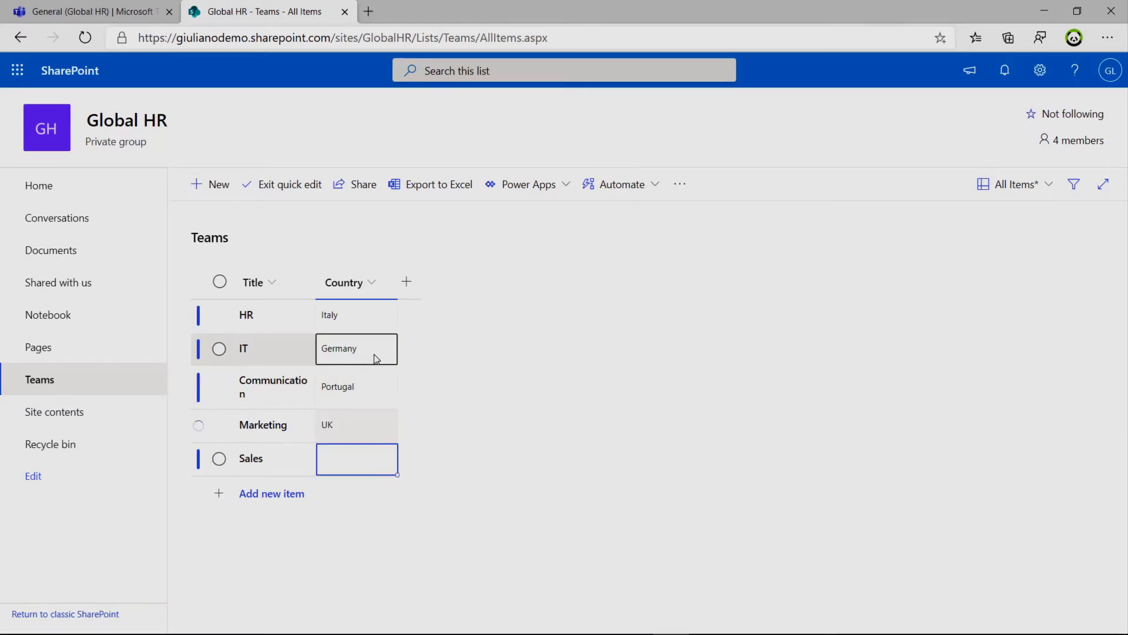
{"action": "key", "text": "Return"}
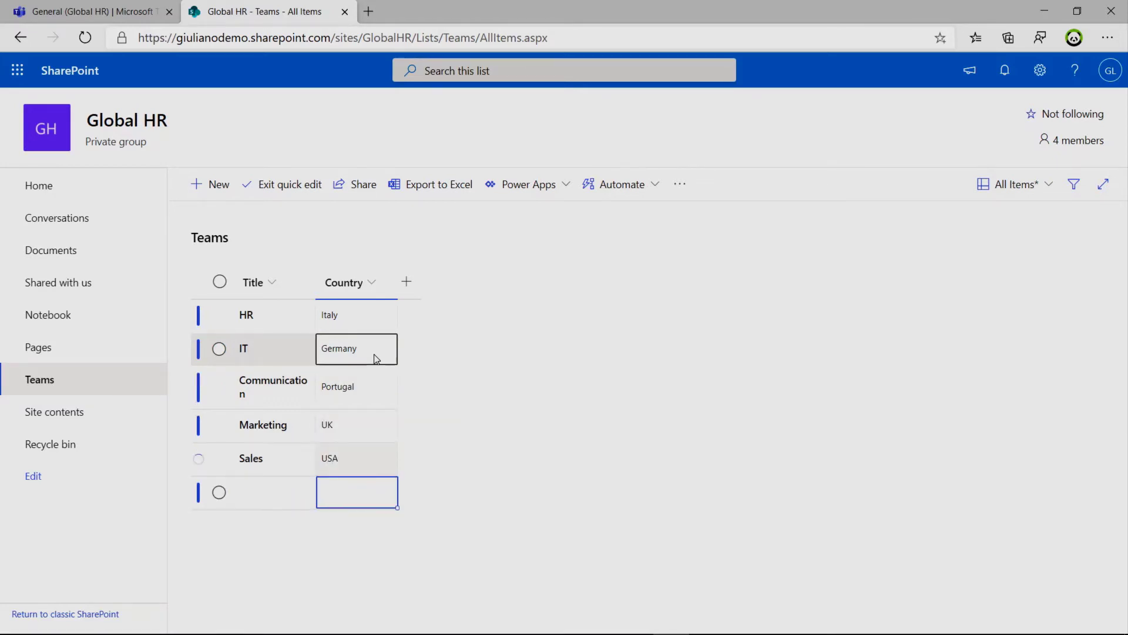
{"action": "left_click", "coordinate": [276, 495]}
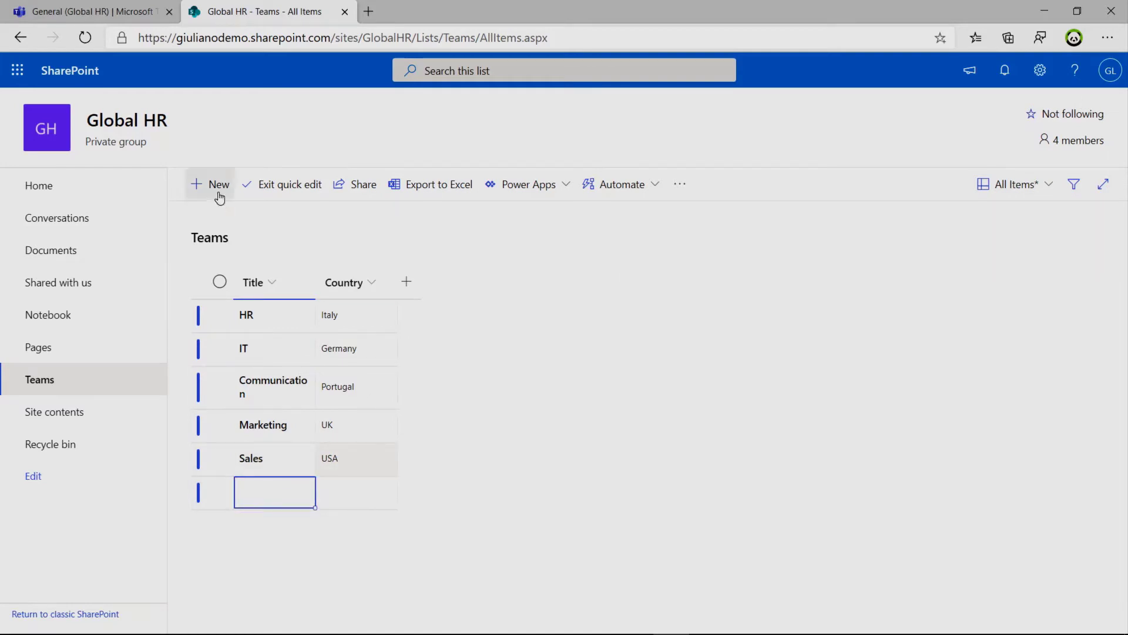
{"action": "left_click", "coordinate": [299, 183]}
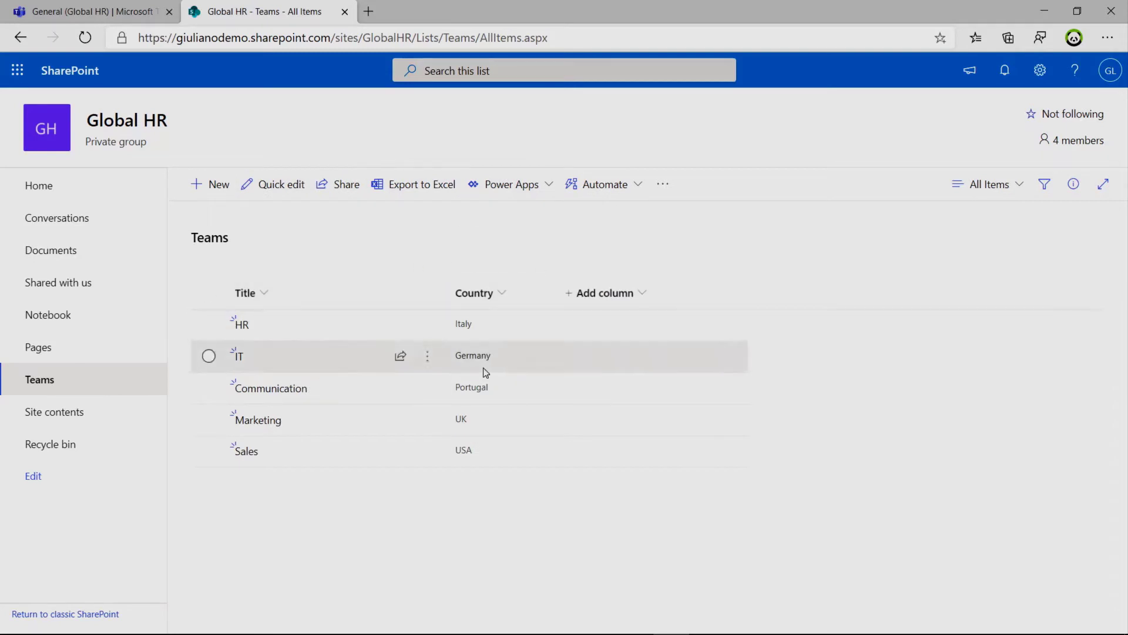
Create a document library named 'Projects' on the Global HR site
{"action": "left_click", "coordinate": [43, 192]}
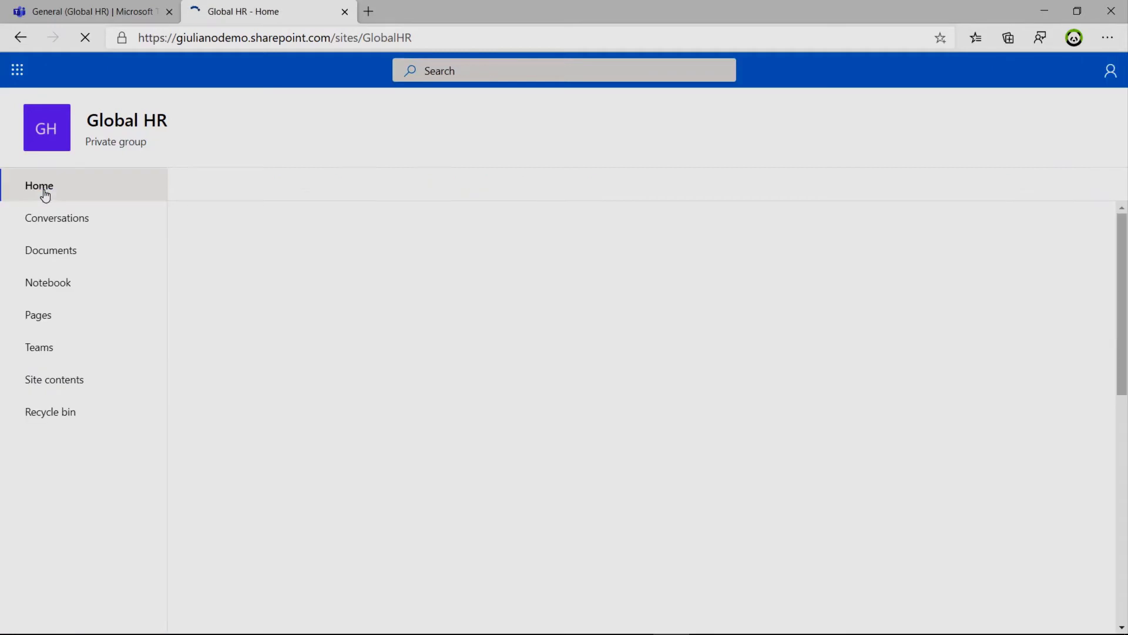
{"action": "left_click", "coordinate": [205, 194]}
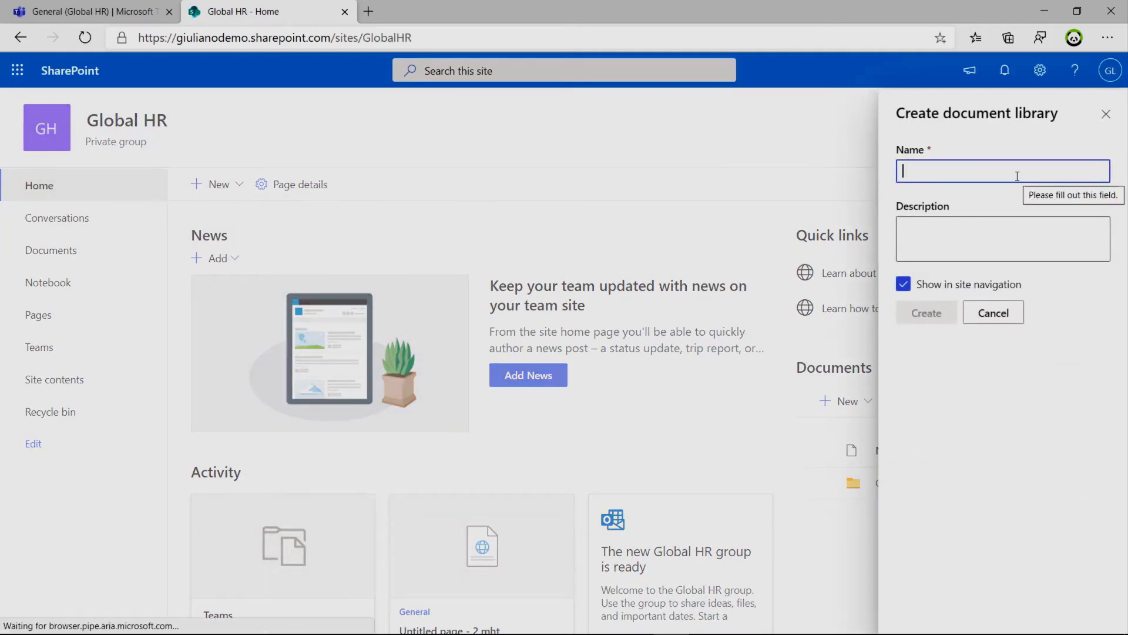
{"action": "type", "text": "Pr"}
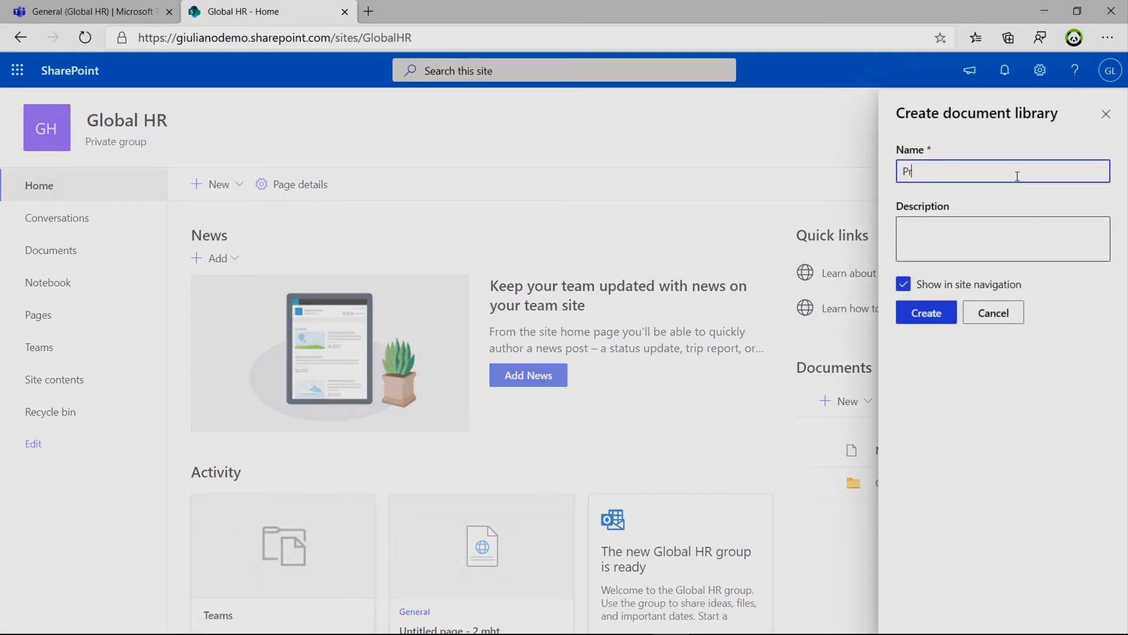
{"action": "type", "text": "ojects"}
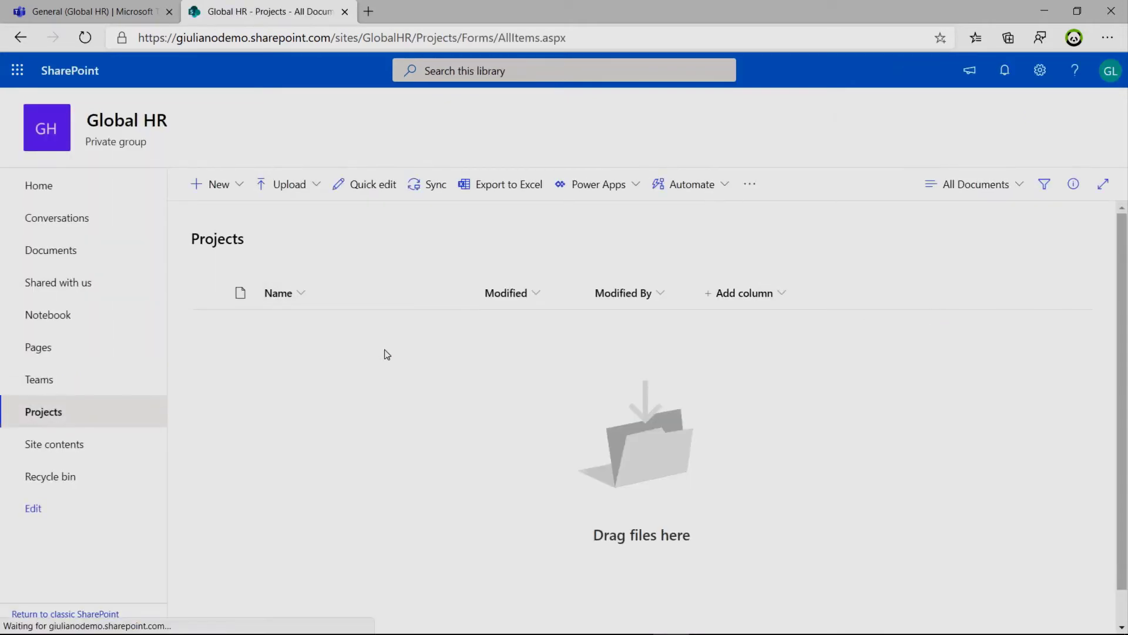
{"action": "key", "text": "super+e"}
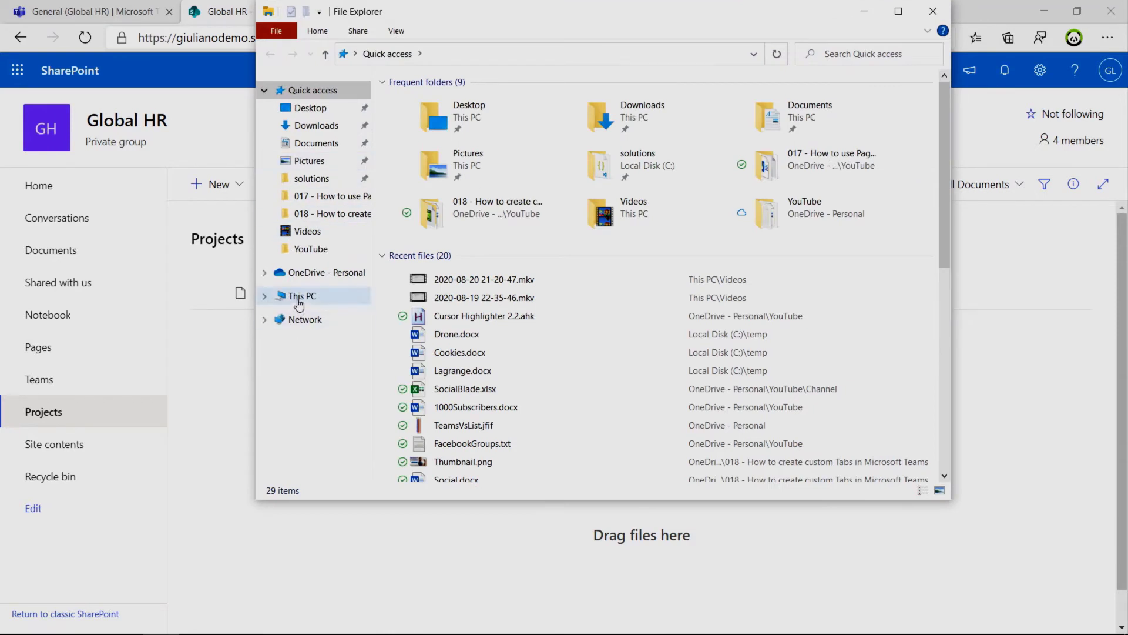
Upload all 16 Word documents from C:\temp into the Projects library
{"action": "left_click", "coordinate": [299, 298]}
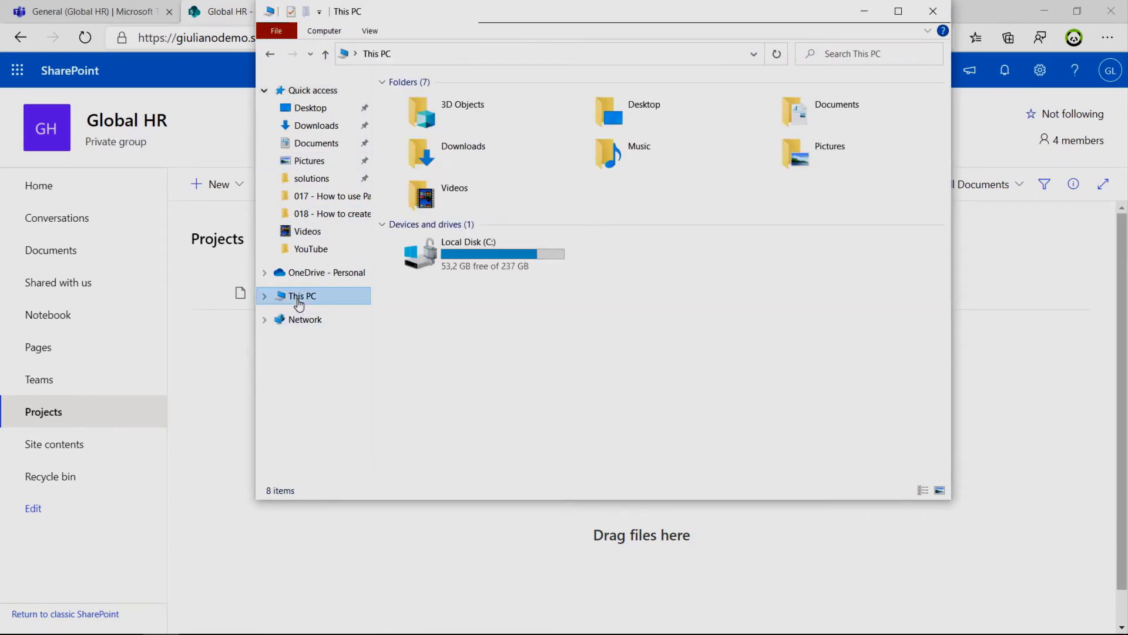
{"action": "double_click", "coordinate": [496, 265]}
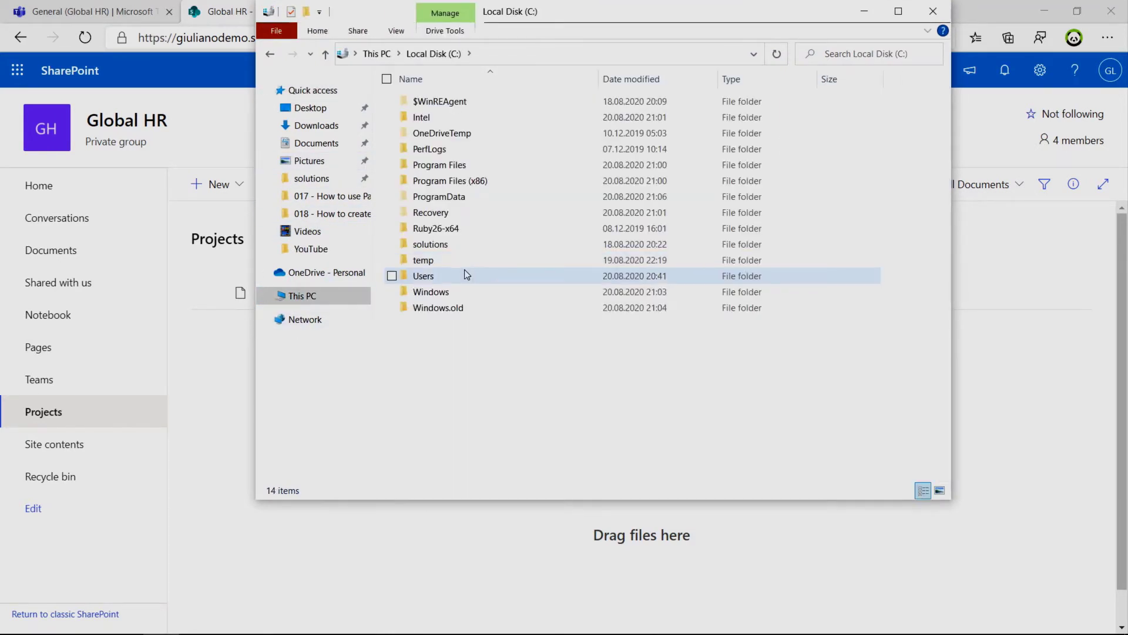
{"action": "double_click", "coordinate": [464, 260]}
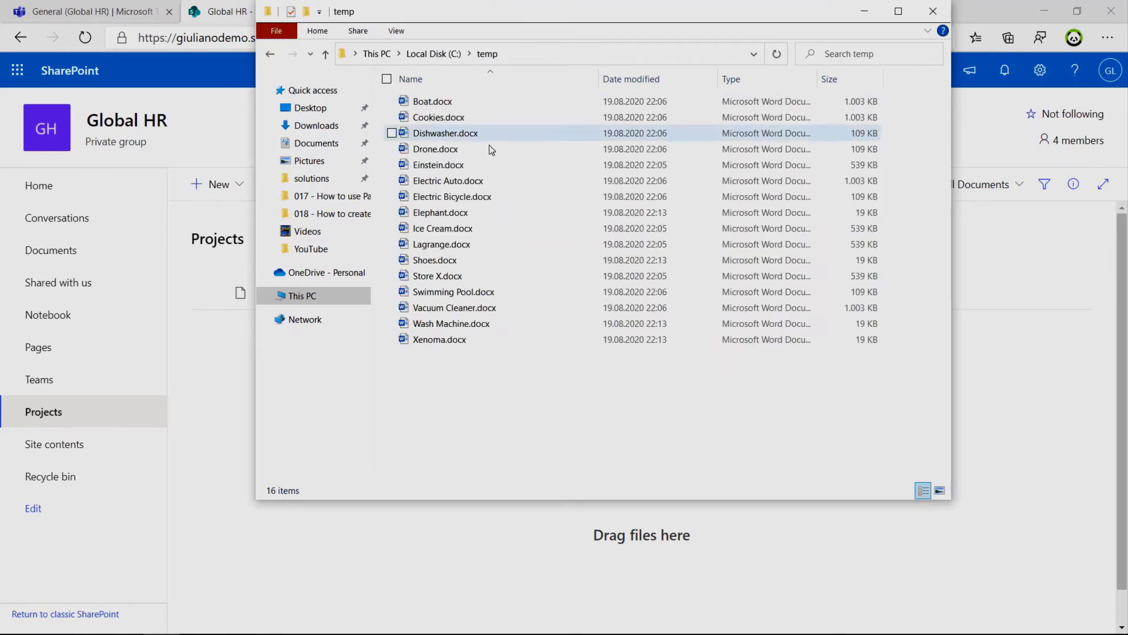
{"action": "left_click", "coordinate": [465, 106]}
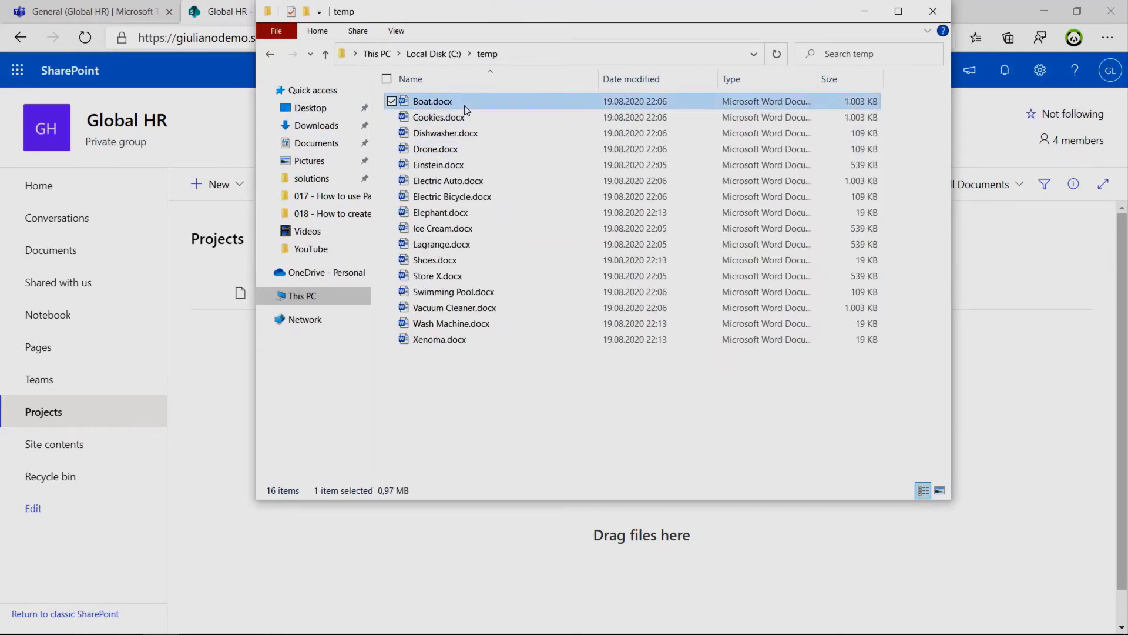
{"action": "key", "text": "ctrl+a"}
{"action": "left_click_drag", "start_coordinate": [453, 302], "coordinate": [214, 364]}
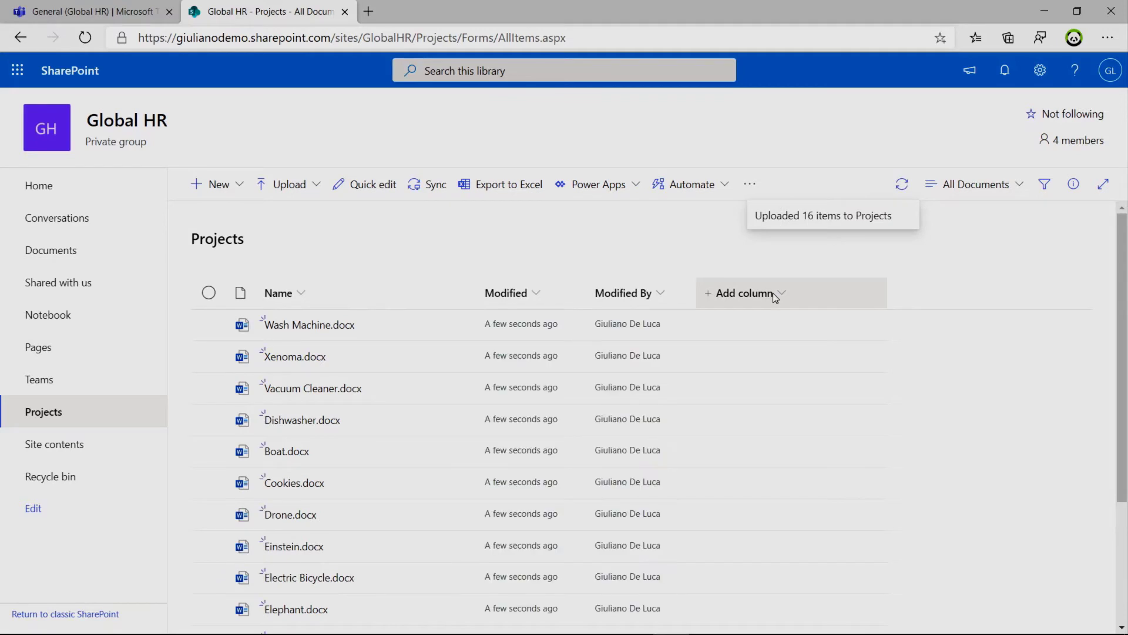
Bring up the column type choices for a new Projects library column
{"action": "left_click", "coordinate": [773, 292]}
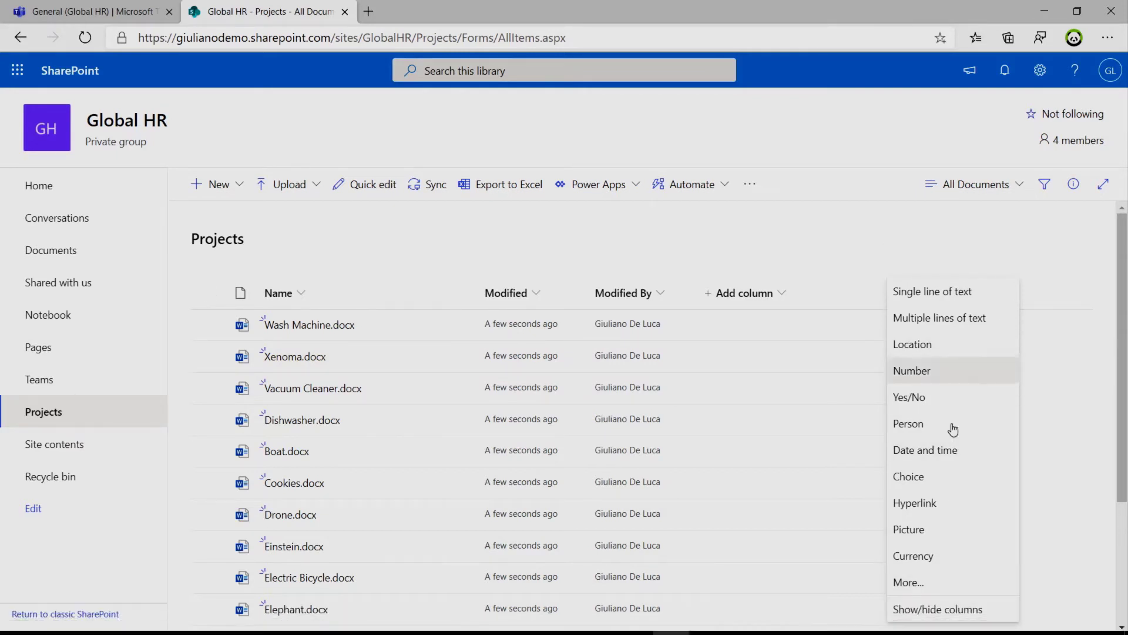
Create a lookup column named Team in the Projects library that gets its values from the Teams list
{"action": "left_click", "coordinate": [925, 579]}
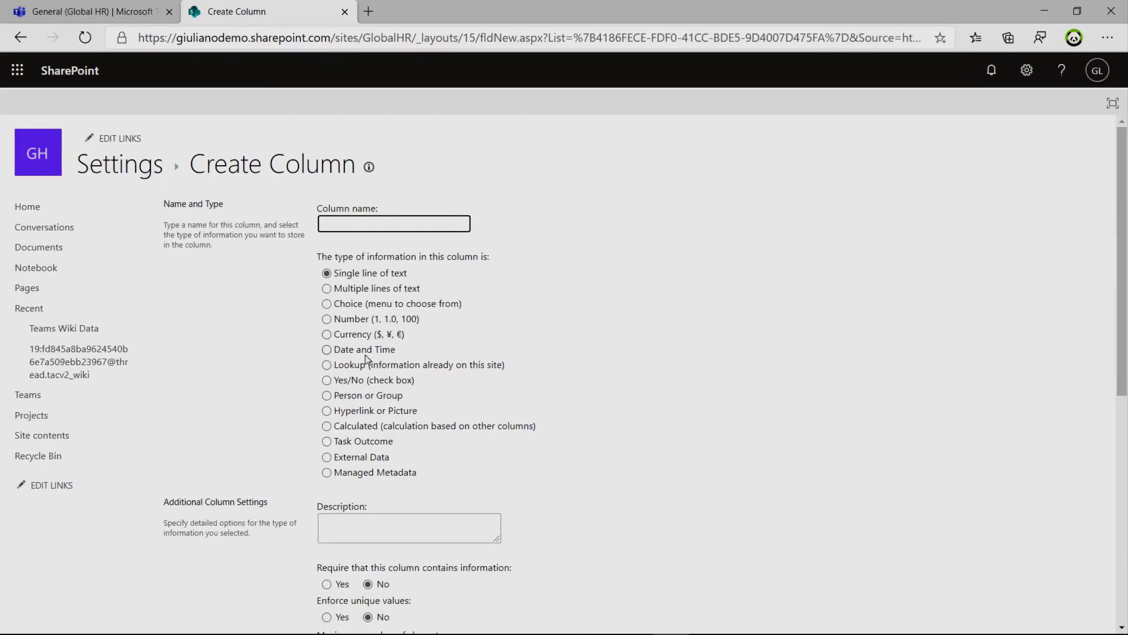
{"action": "left_click", "coordinate": [364, 367]}
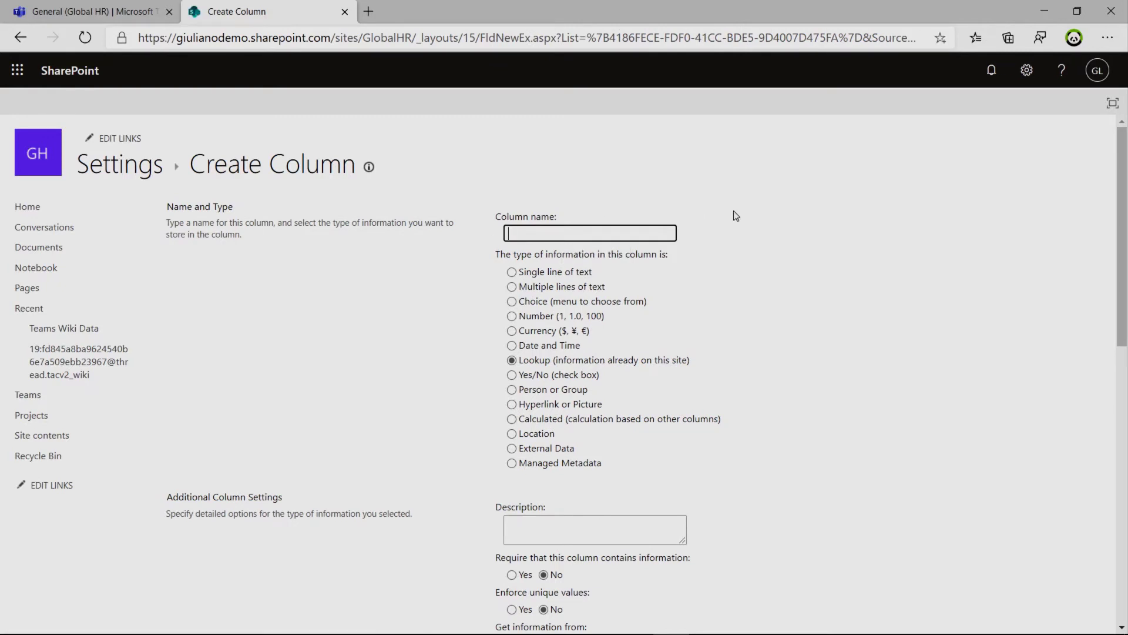
{"action": "type", "text": "Team"}
{"action": "left_click_drag", "start_coordinate": [1122, 318], "coordinate": [1120, 491]}
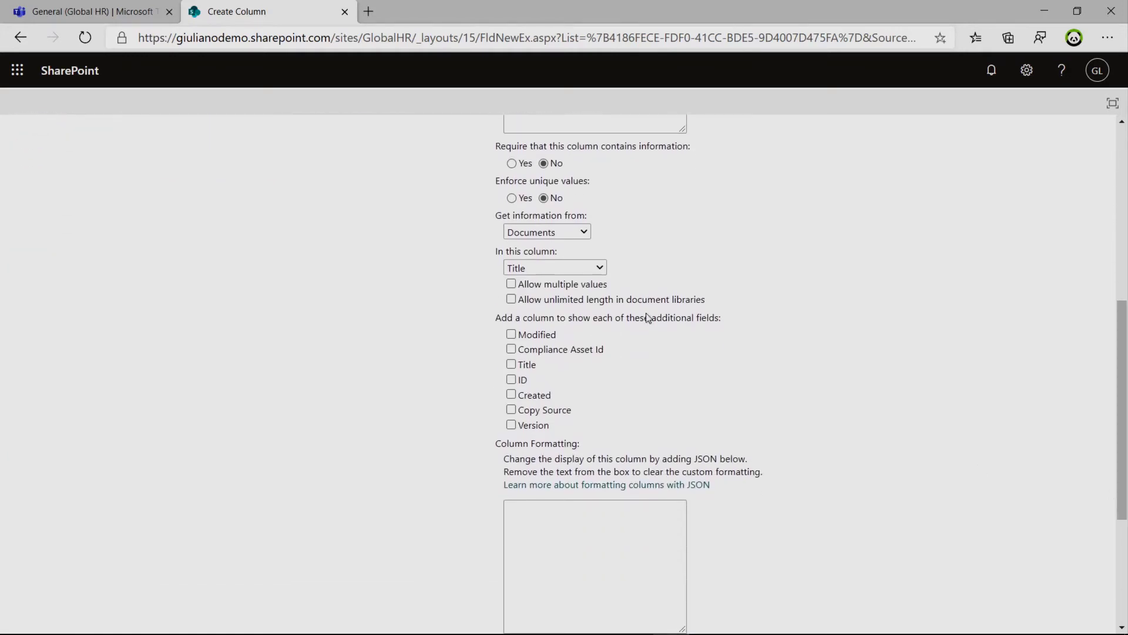
{"action": "left_click", "coordinate": [574, 234]}
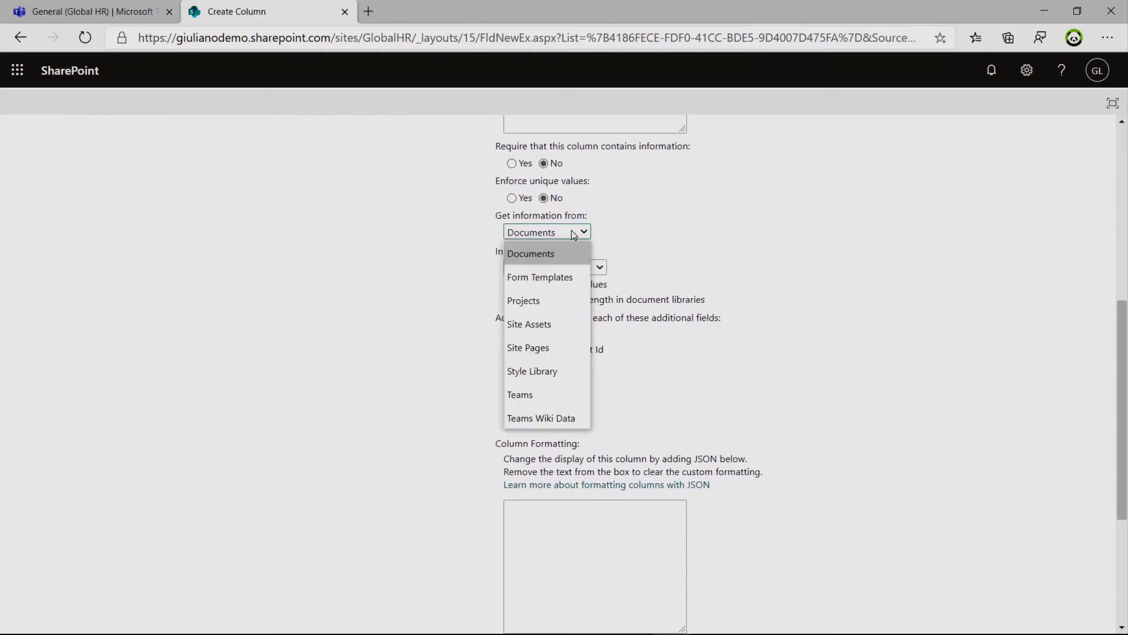
{"action": "left_click", "coordinate": [547, 398]}
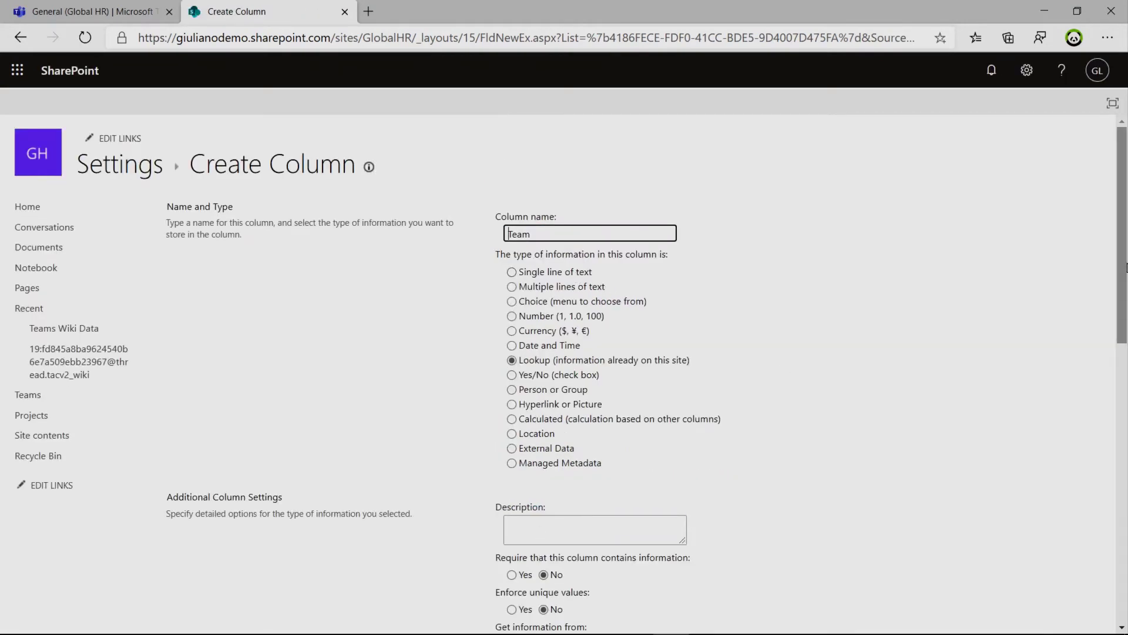
{"action": "left_click_drag", "start_coordinate": [1124, 267], "coordinate": [1120, 433]}
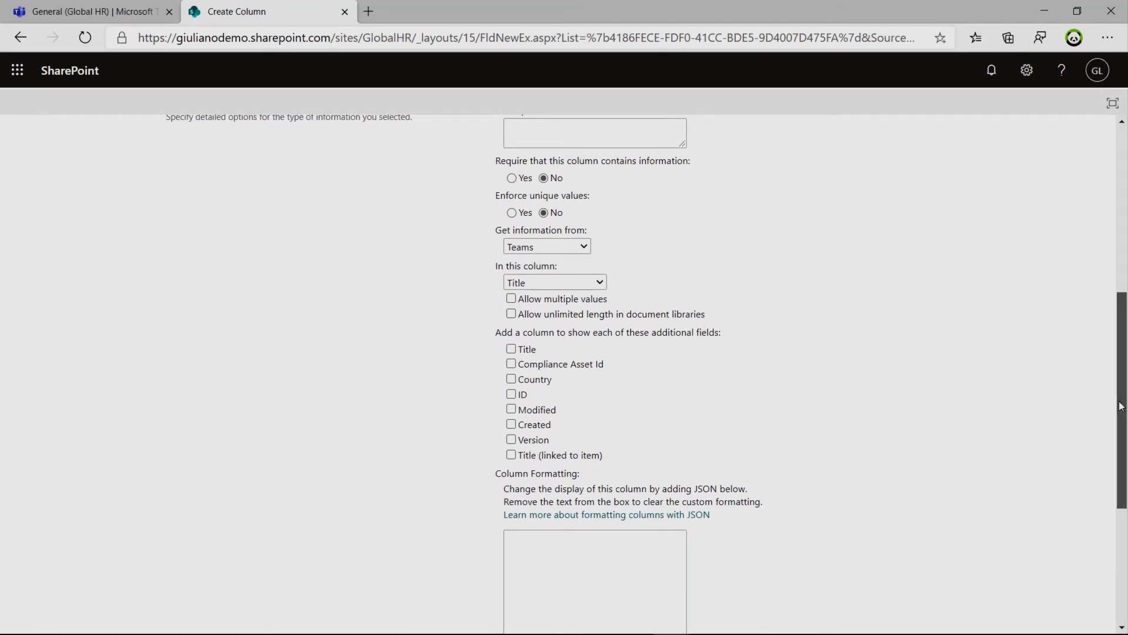
{"action": "left_click_drag", "start_coordinate": [1121, 405], "coordinate": [1122, 506]}
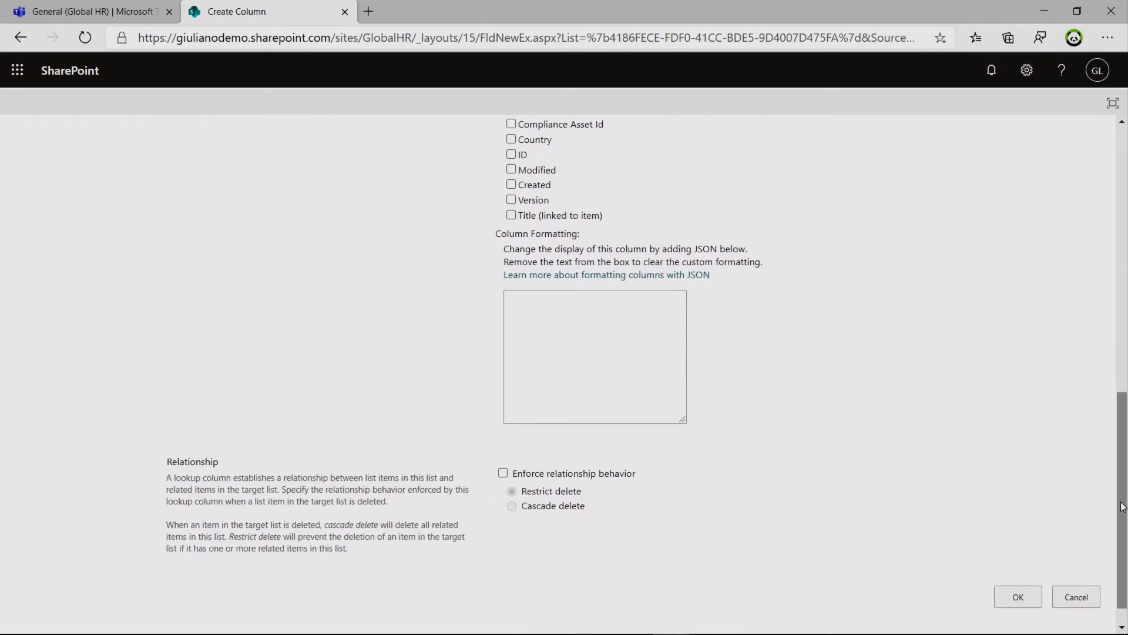
{"action": "left_click", "coordinate": [1035, 598]}
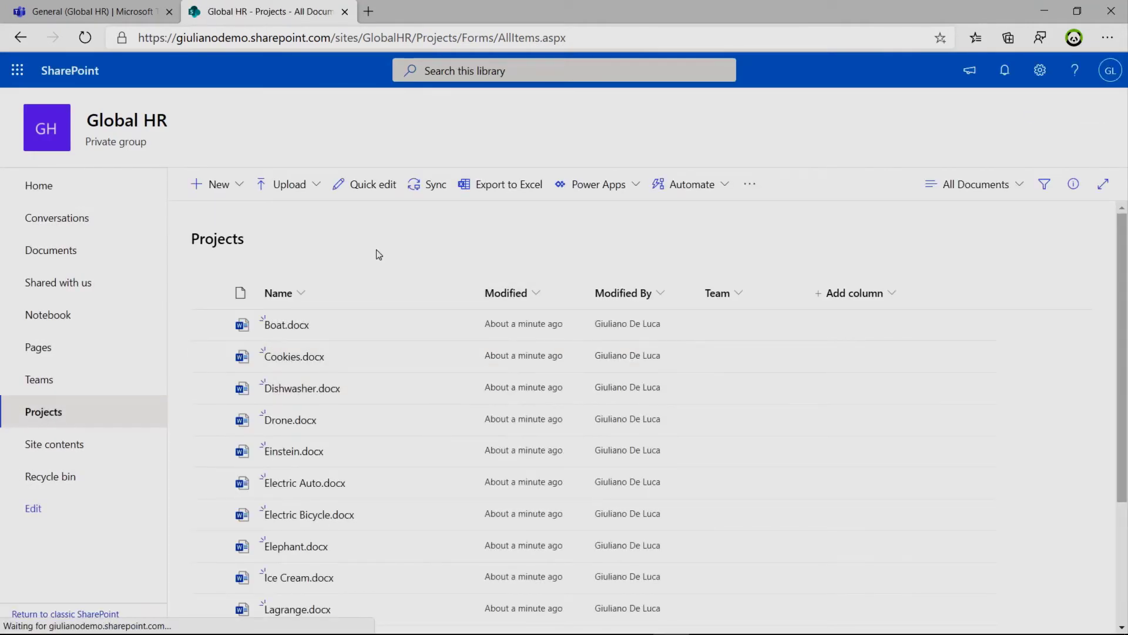
From the Home page, create a blank site page and title it 'Projects Dashboard'
{"action": "left_click", "coordinate": [31, 186]}
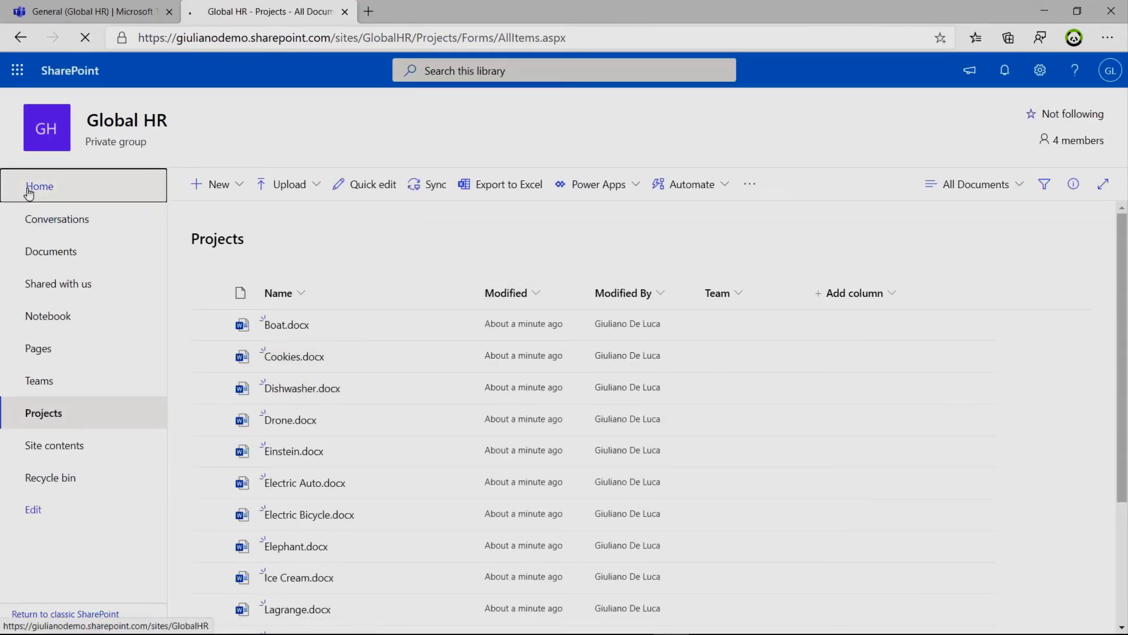
{"action": "left_click", "coordinate": [215, 188]}
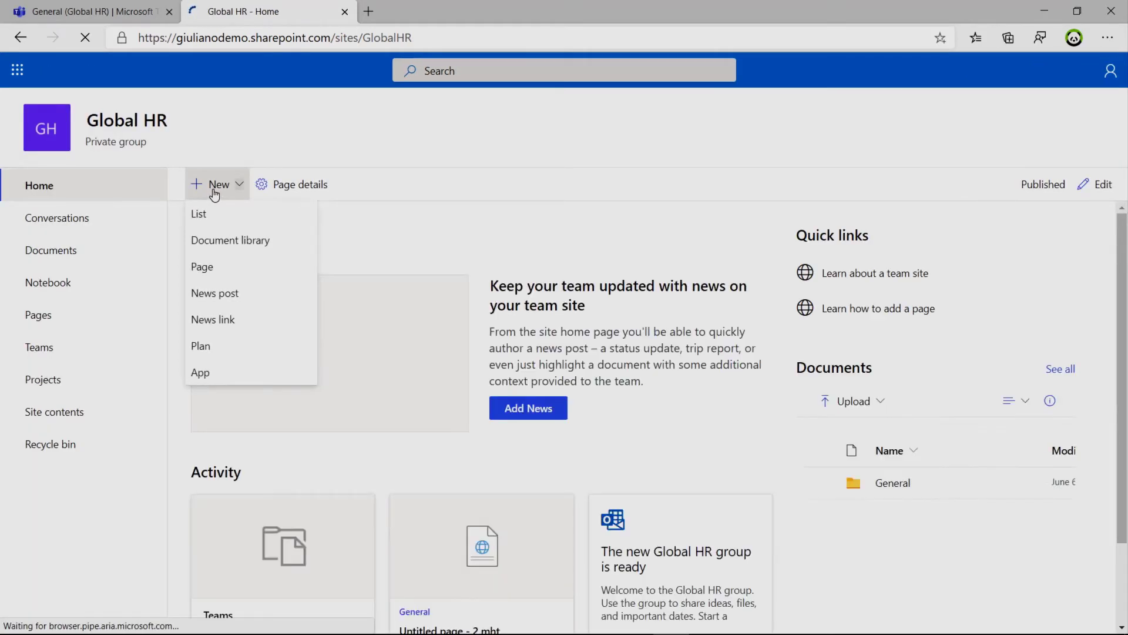
{"action": "left_click", "coordinate": [233, 276]}
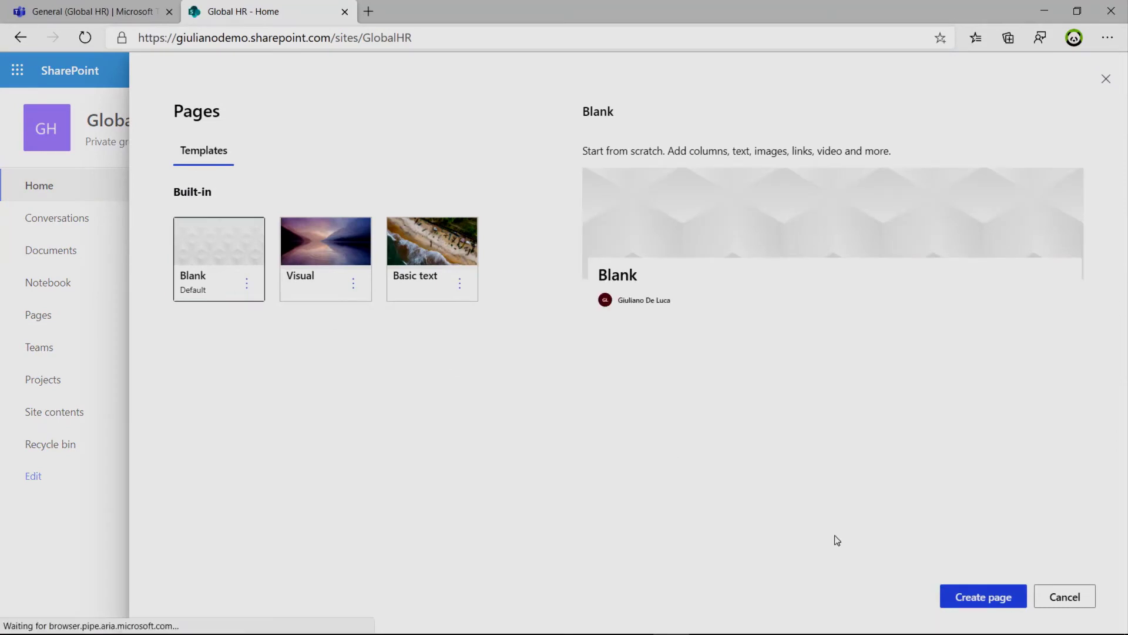
{"action": "left_click", "coordinate": [959, 585]}
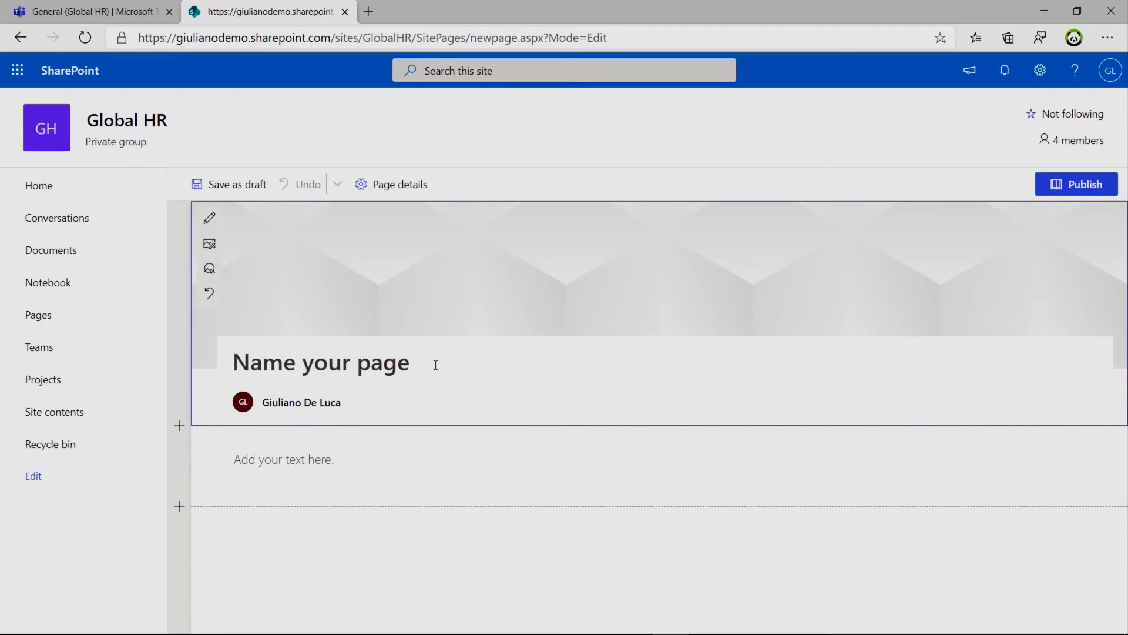
{"action": "type", "text": "Projects"}
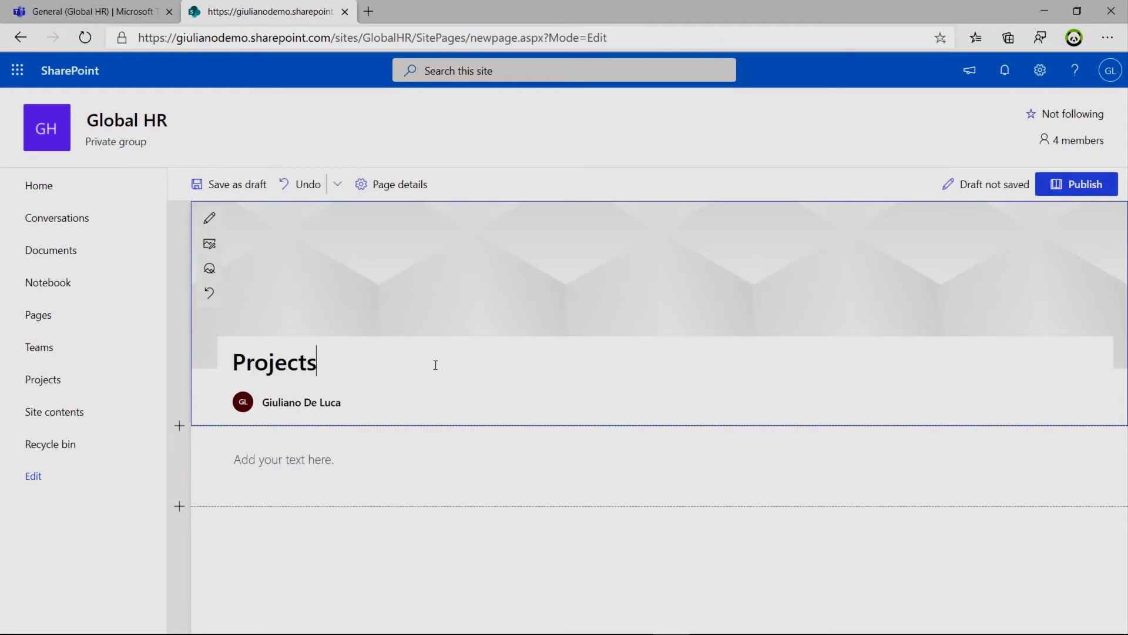
{"action": "type", "text": " Dashboard"}
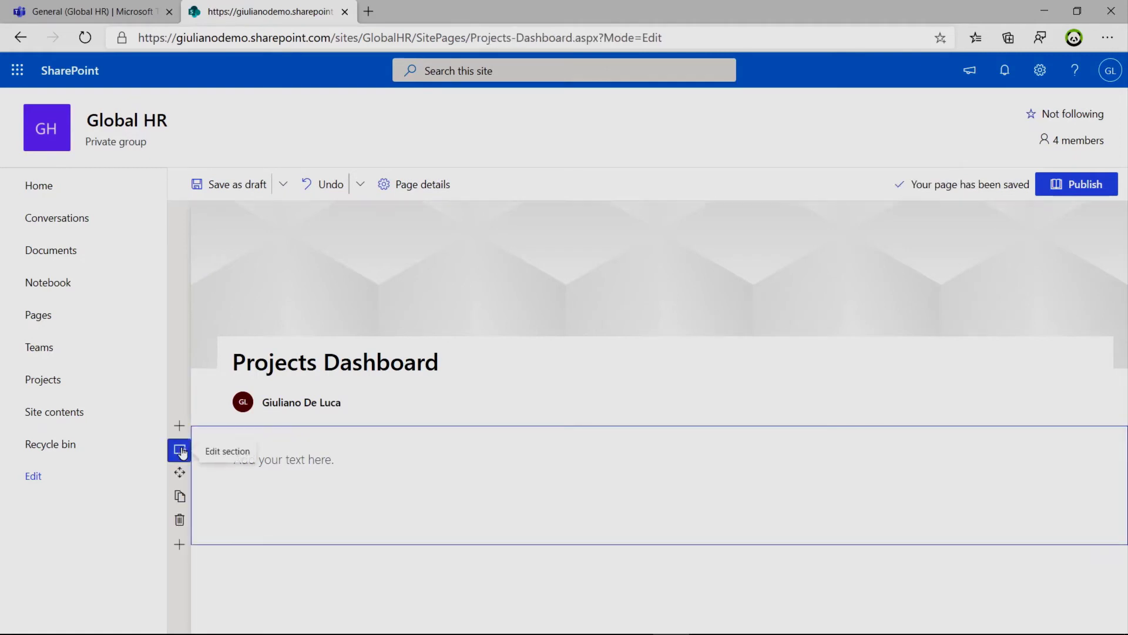
Switch the page section to two columns and delete the empty text block from the left column
{"action": "left_click", "coordinate": [180, 451]}
{"action": "left_click", "coordinate": [998, 232]}
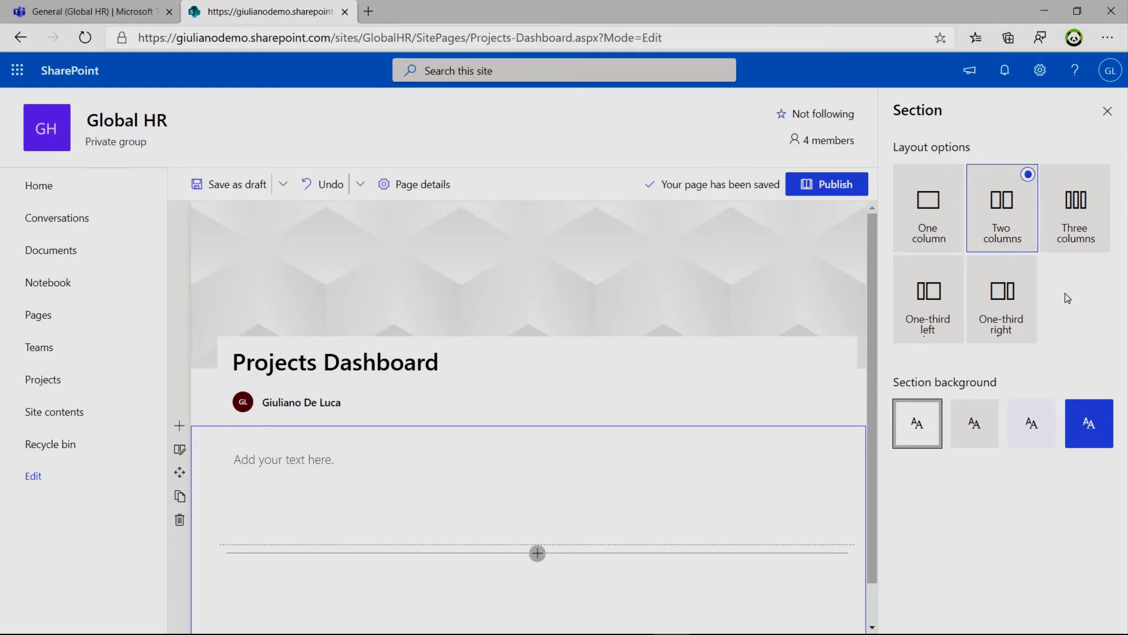
{"action": "left_click", "coordinate": [1108, 112]}
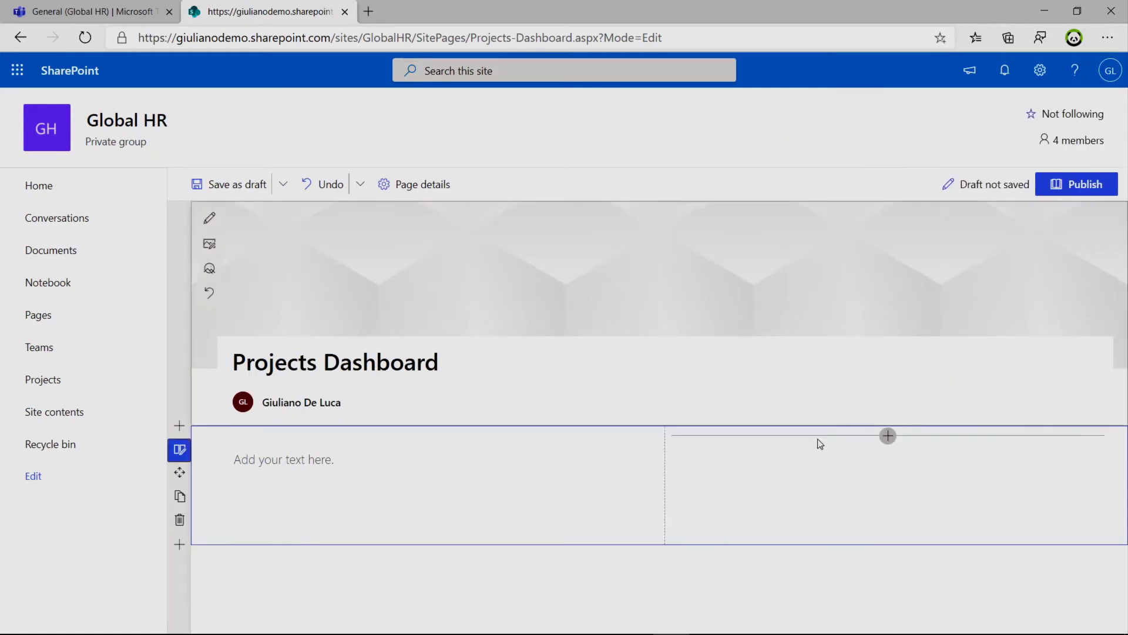
{"action": "left_click", "coordinate": [245, 466]}
{"action": "left_click", "coordinate": [208, 506]}
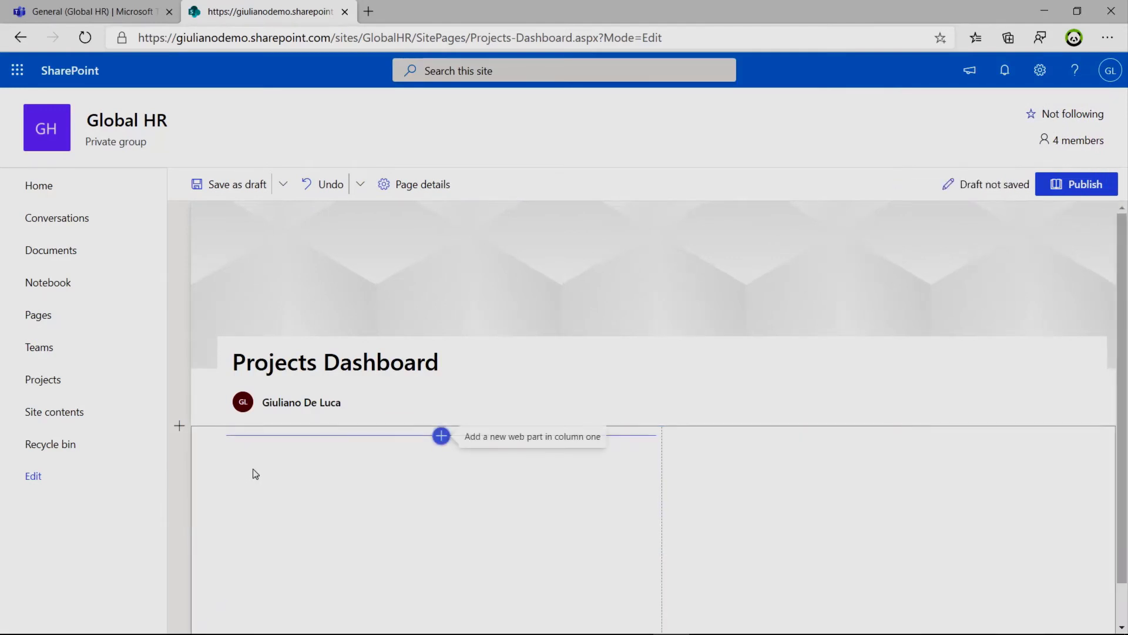
Add a List web part to the left column that shows the Teams list
{"action": "left_click", "coordinate": [440, 436]}
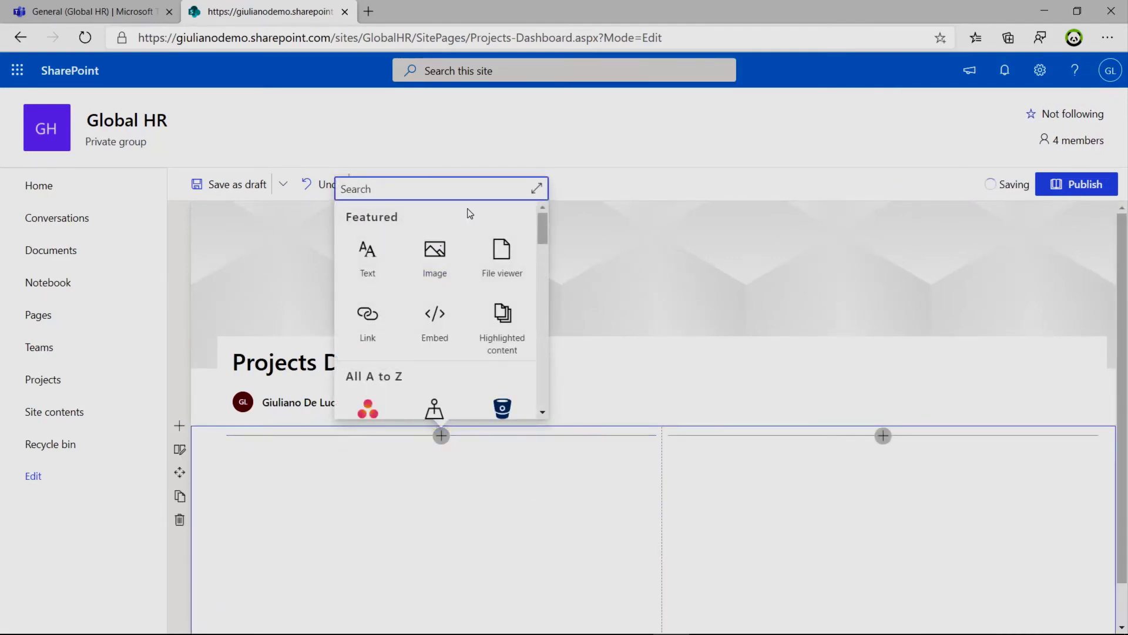
{"action": "key", "text": "BackSpace"}
{"action": "type", "text": "list"}
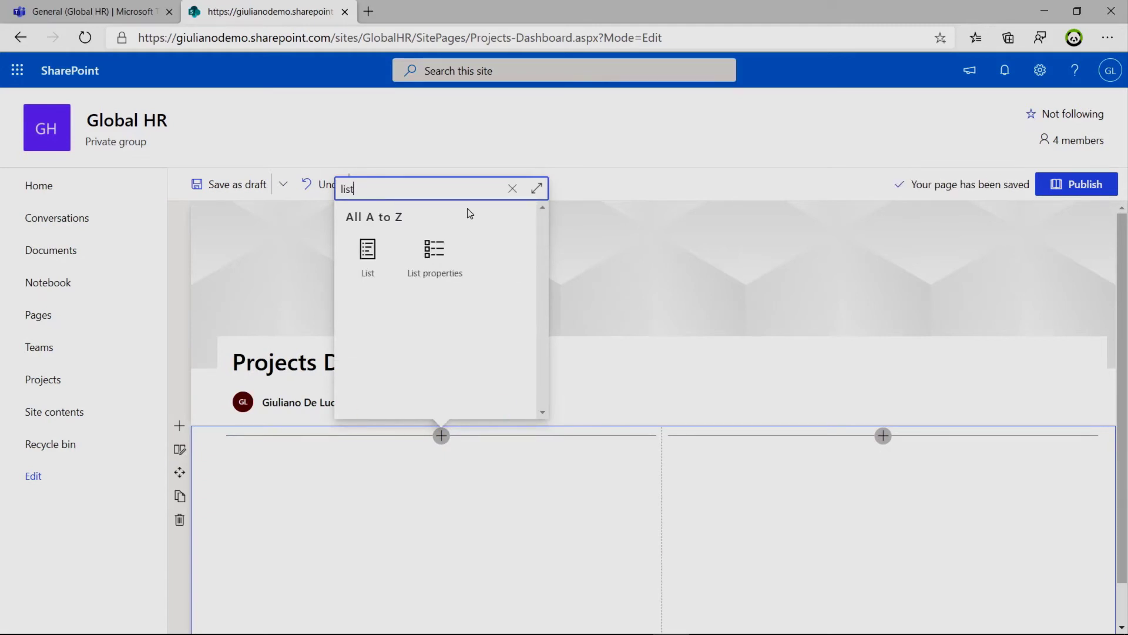
{"action": "left_click", "coordinate": [356, 263]}
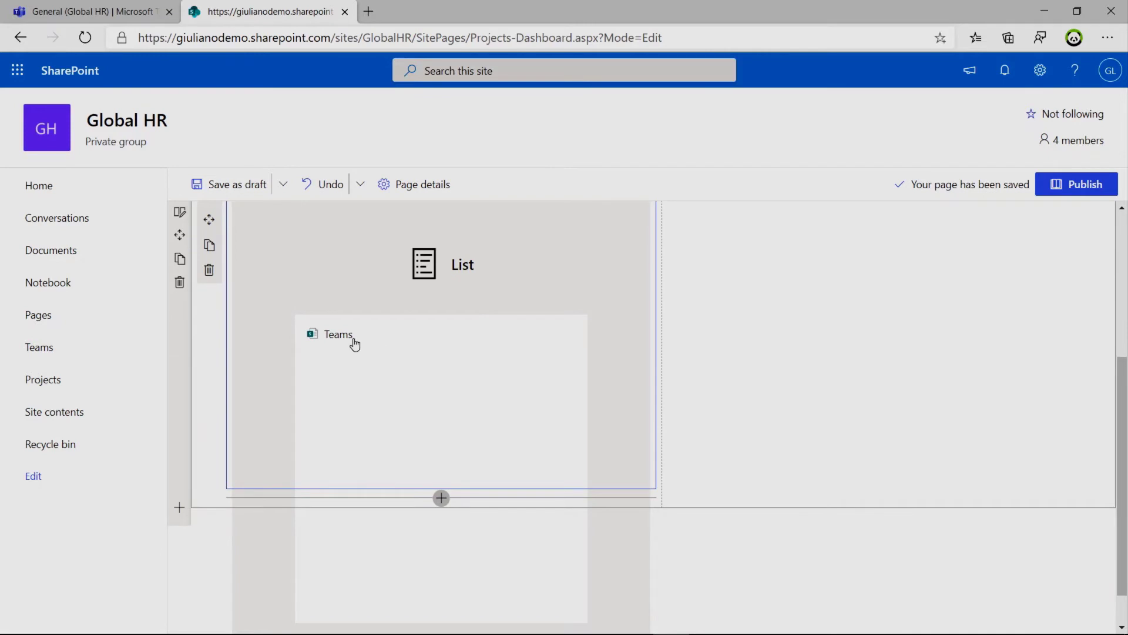
{"action": "left_click", "coordinate": [354, 342]}
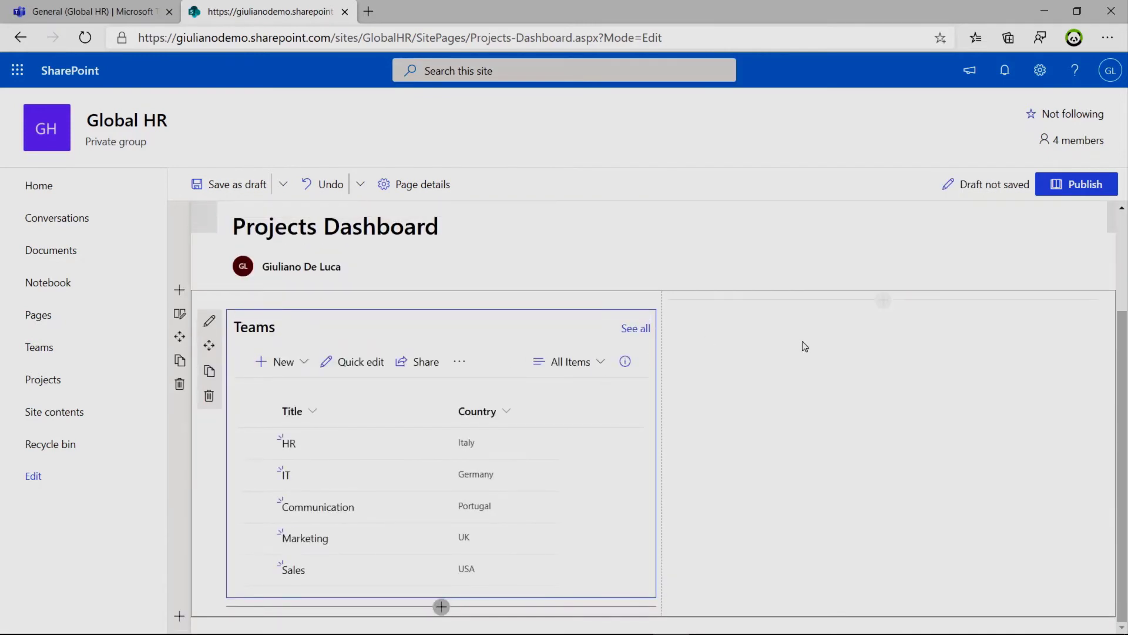
Add a Document library web part to the right column that shows the Projects library
{"action": "left_click", "coordinate": [883, 300]}
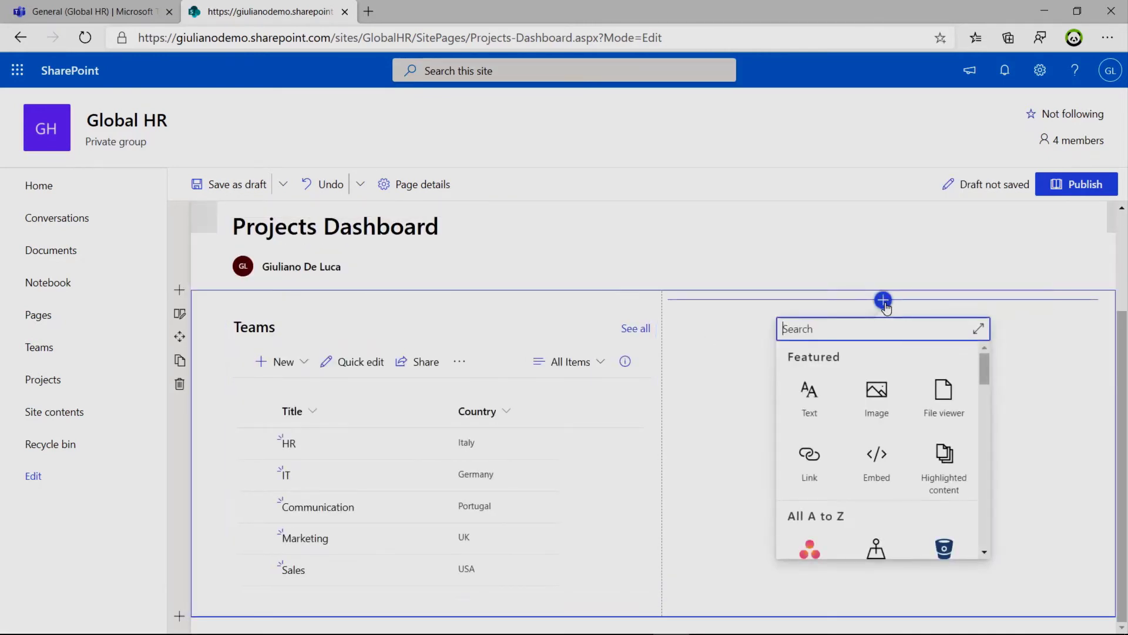
{"action": "type", "text": "docu"}
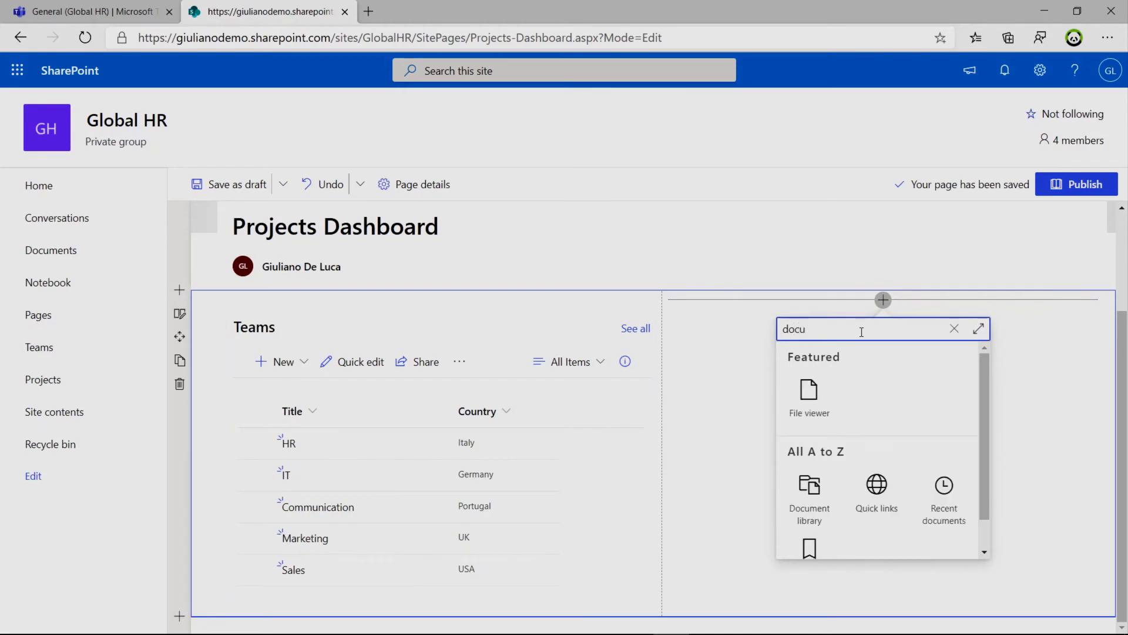
{"action": "left_click", "coordinate": [818, 492]}
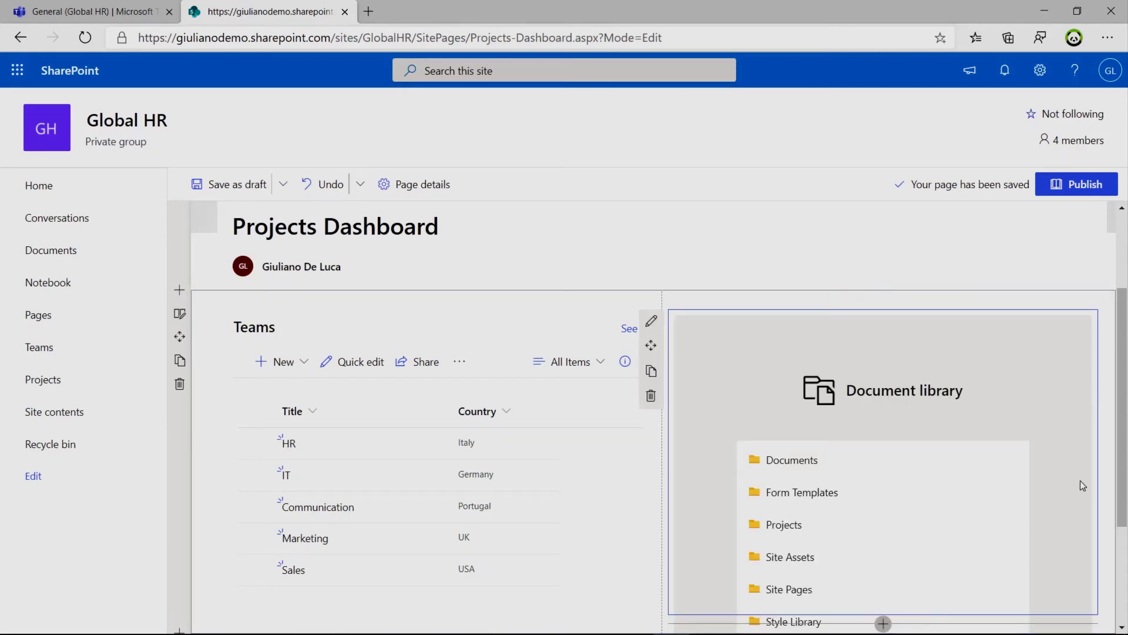
{"action": "left_click", "coordinate": [787, 525]}
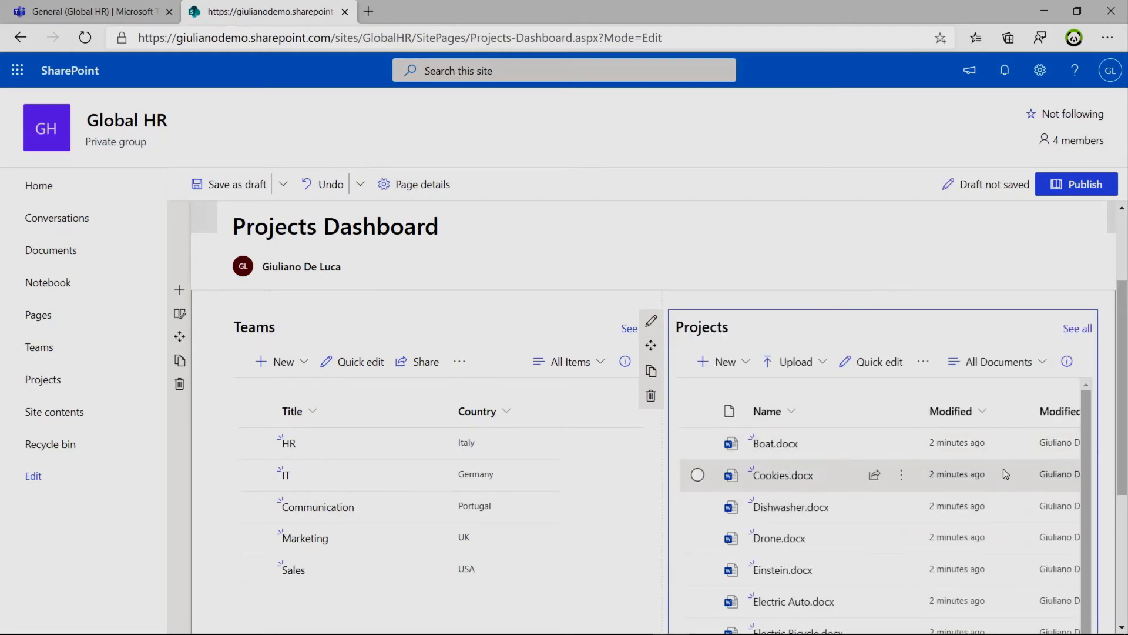
Hide the Modified and Modified By columns so only Name and Team remain
{"action": "left_click", "coordinate": [983, 411]}
{"action": "mouse_move", "coordinate": [970, 554]}
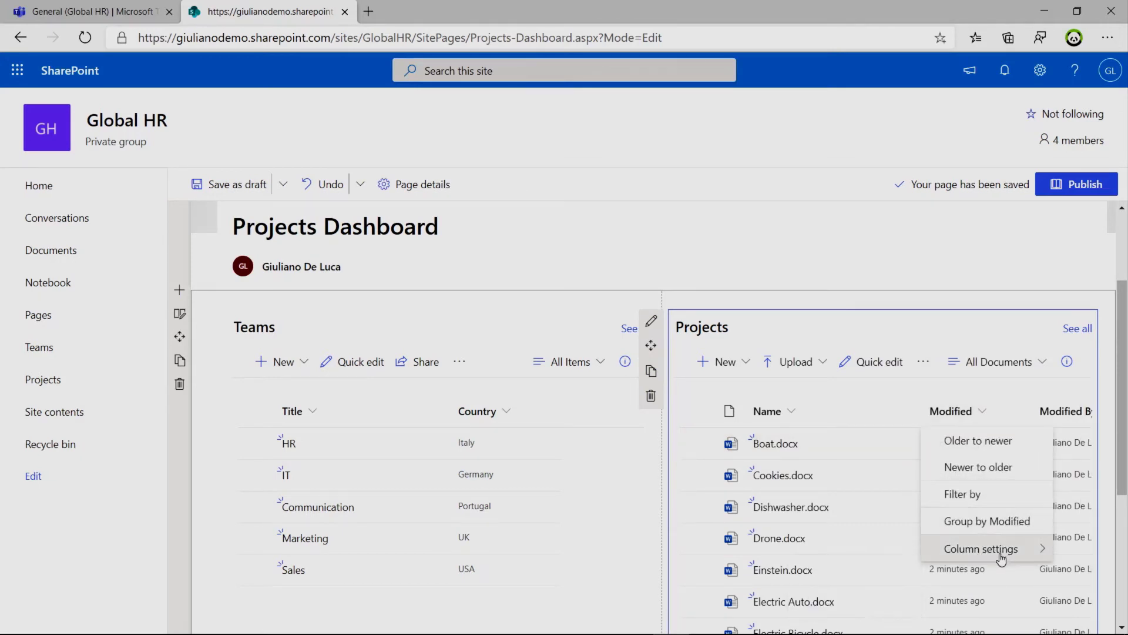
{"action": "left_click", "coordinate": [860, 604]}
{"action": "scroll", "coordinate": [937, 484], "scroll_direction": "down", "scroll_amount": 2}
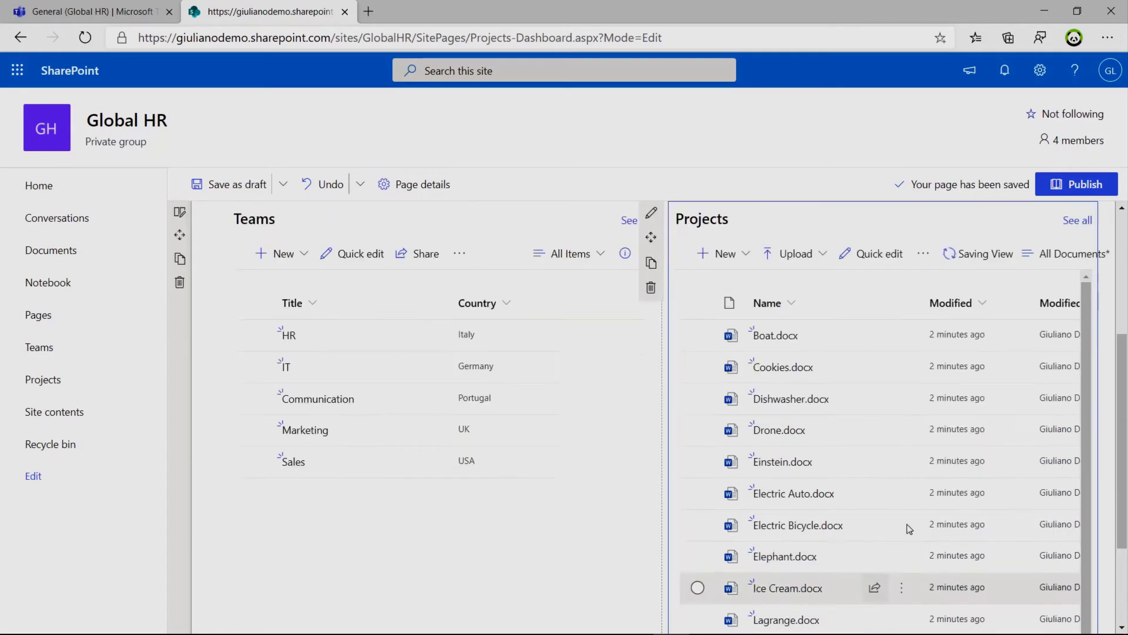
{"action": "left_click", "coordinate": [1006, 307]}
{"action": "mouse_move", "coordinate": [1020, 448]}
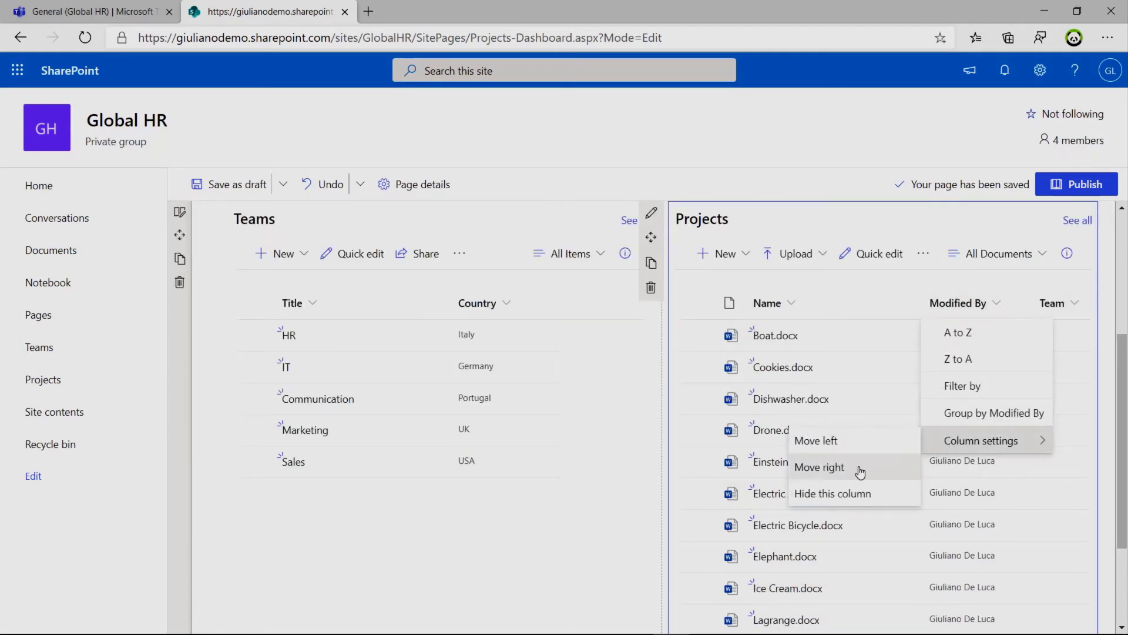
{"action": "left_click", "coordinate": [841, 492]}
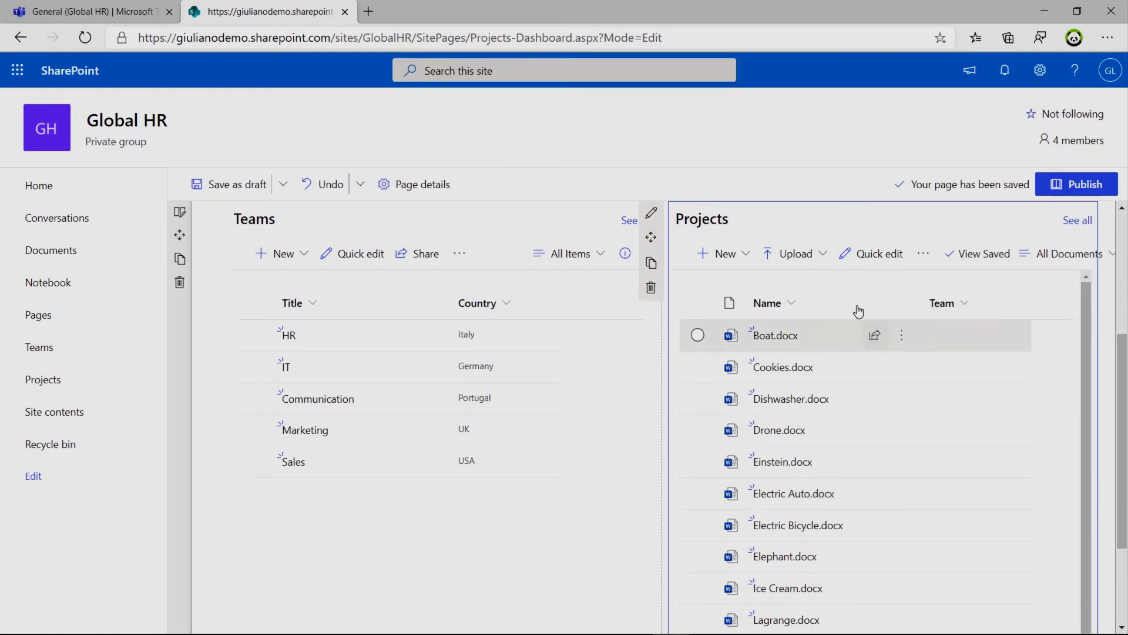
In Quick edit, set teams: Boat.docx Communication, Cookies.docx HR, Dishwasher.docx HR
{"action": "left_click", "coordinate": [870, 259]}
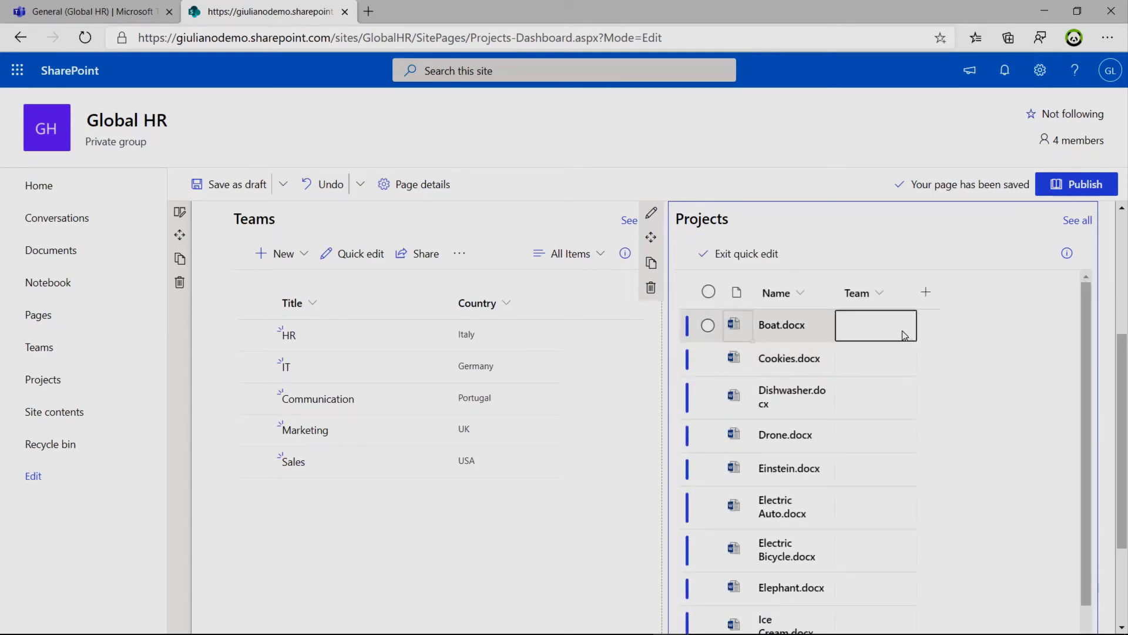
{"action": "left_click", "coordinate": [901, 329]}
{"action": "left_click", "coordinate": [903, 322]}
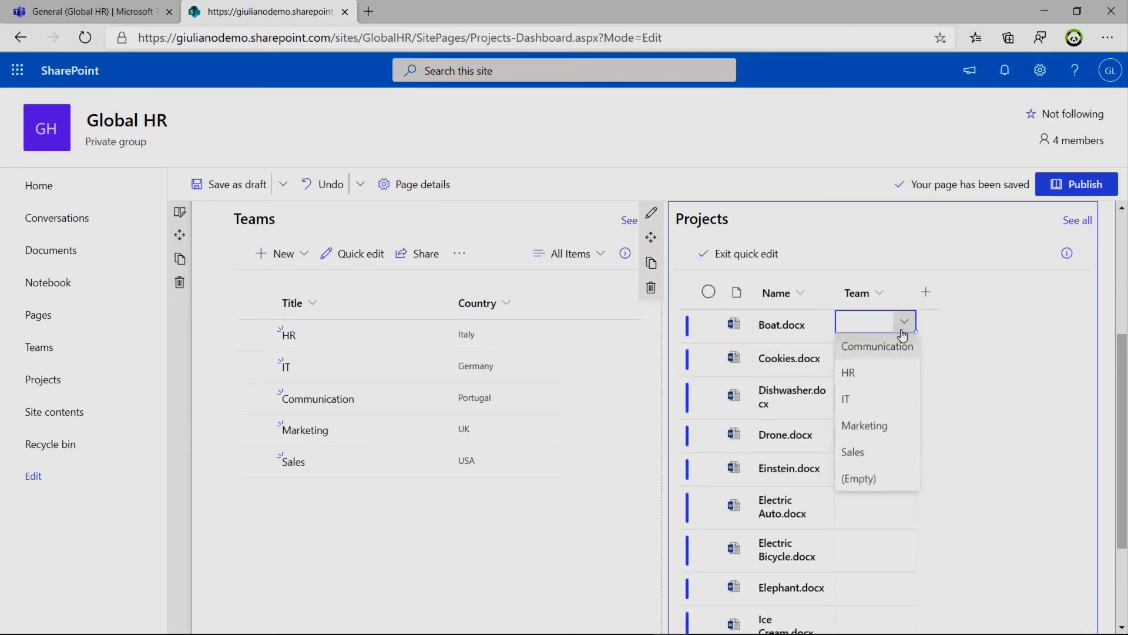
{"action": "left_click", "coordinate": [879, 347]}
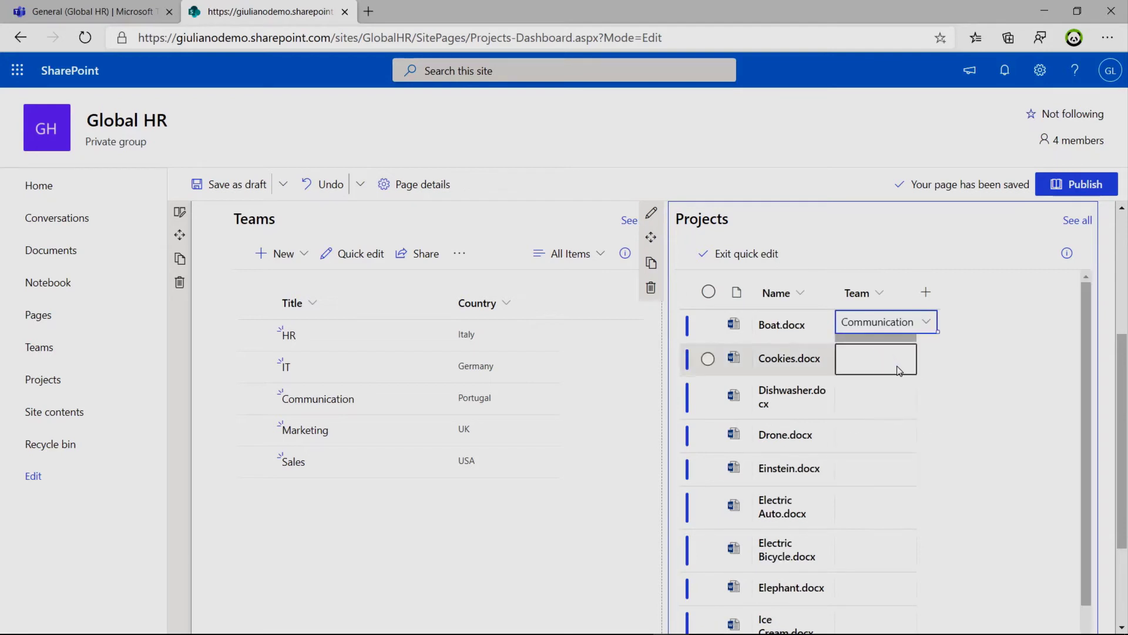
{"action": "left_click", "coordinate": [899, 369]}
{"action": "left_click", "coordinate": [903, 356]}
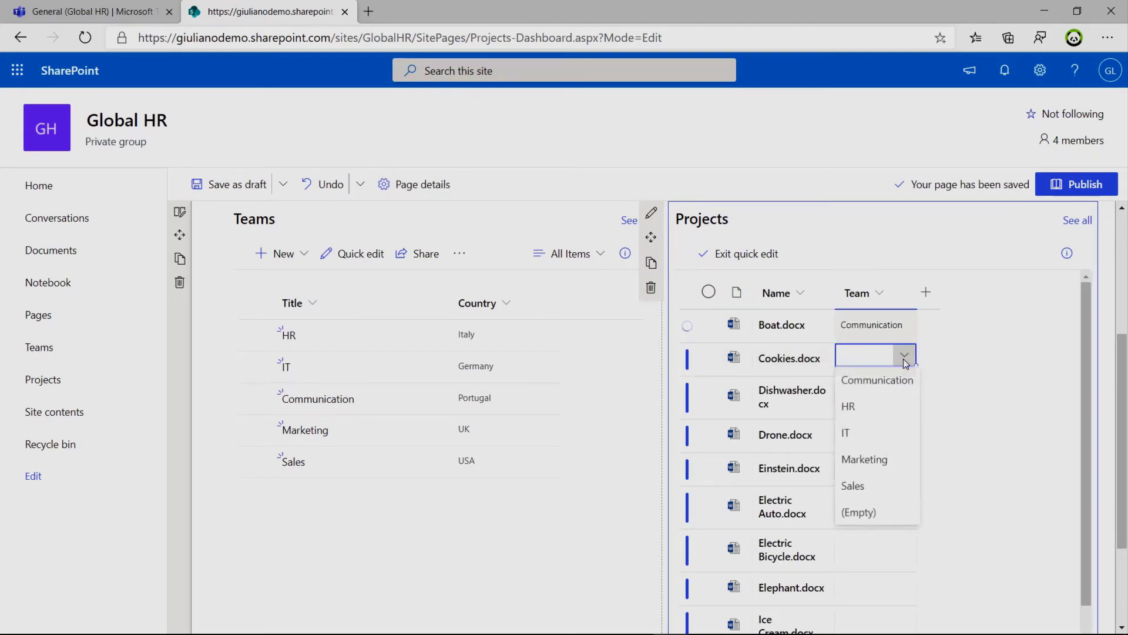
{"action": "left_click", "coordinate": [884, 407]}
{"action": "left_click", "coordinate": [902, 406]}
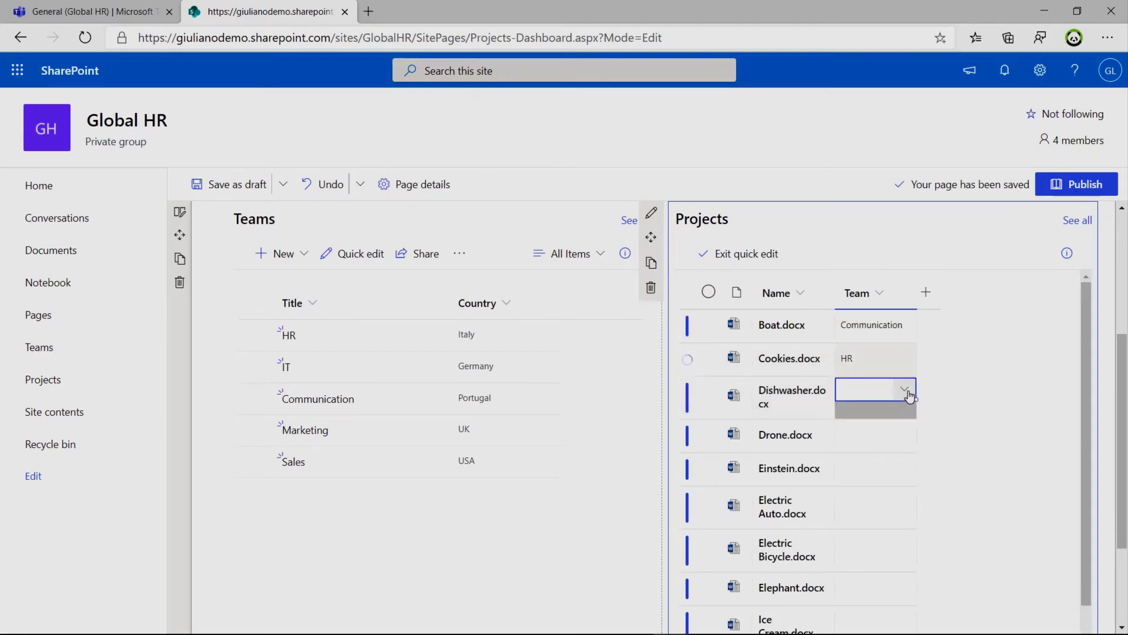
{"action": "left_click", "coordinate": [909, 395]}
{"action": "left_click", "coordinate": [878, 440]}
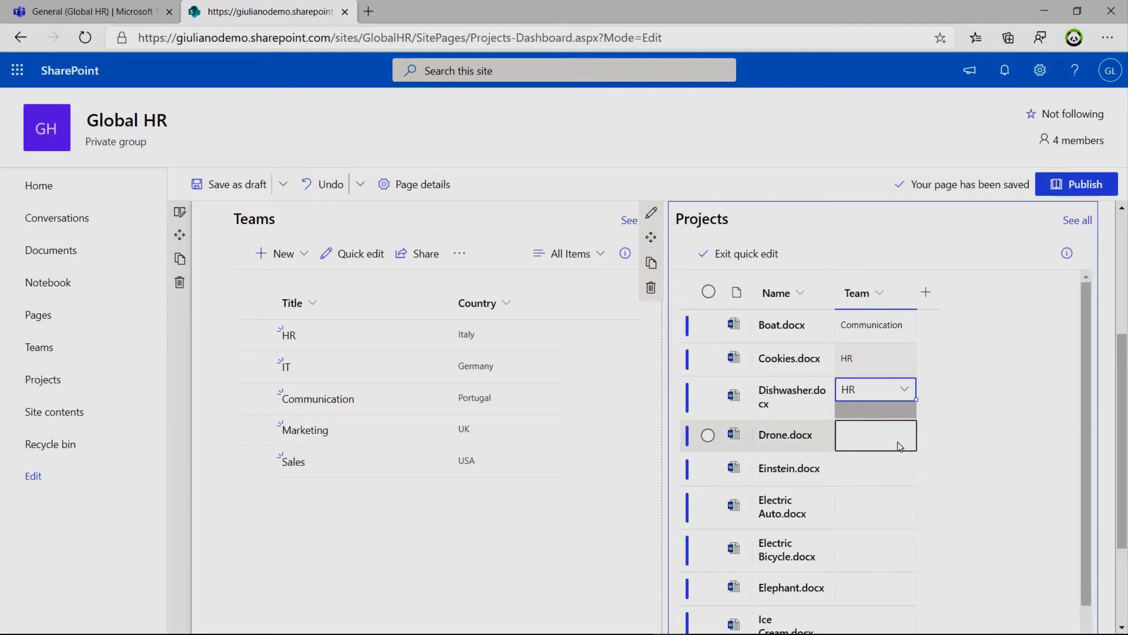
Assign Drone.docx Marketing, Electric Auto.docx Sales, Electric Bicycle.docx IT, Elephant.docx Communication
{"action": "left_click", "coordinate": [901, 441]}
{"action": "left_click", "coordinate": [904, 432]}
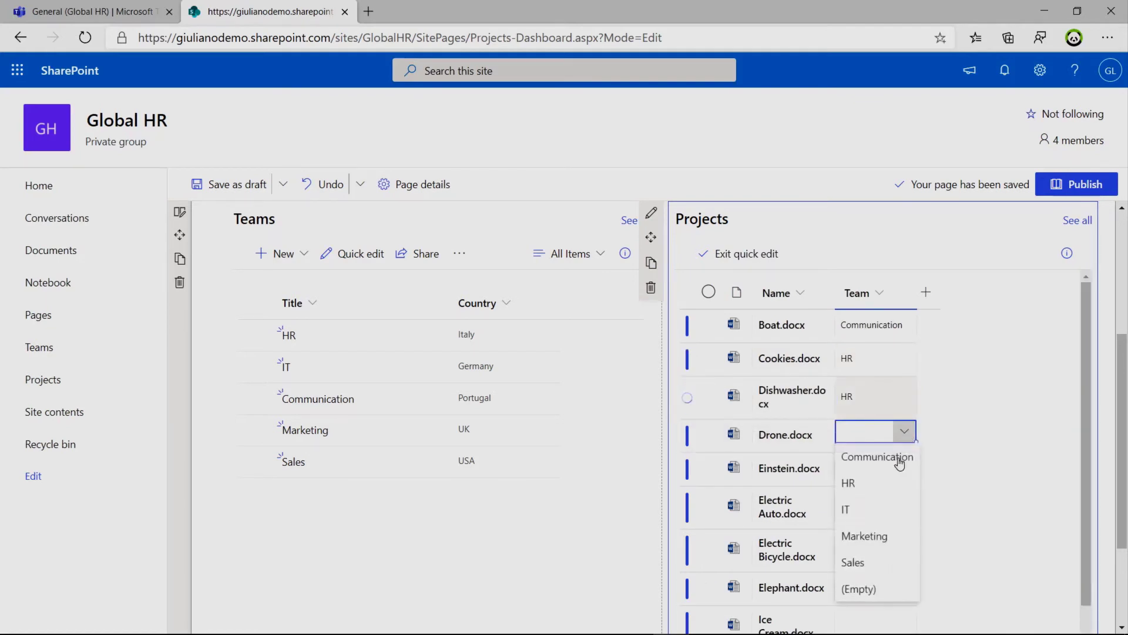
{"action": "left_click", "coordinate": [871, 535]}
{"action": "left_click", "coordinate": [895, 517]}
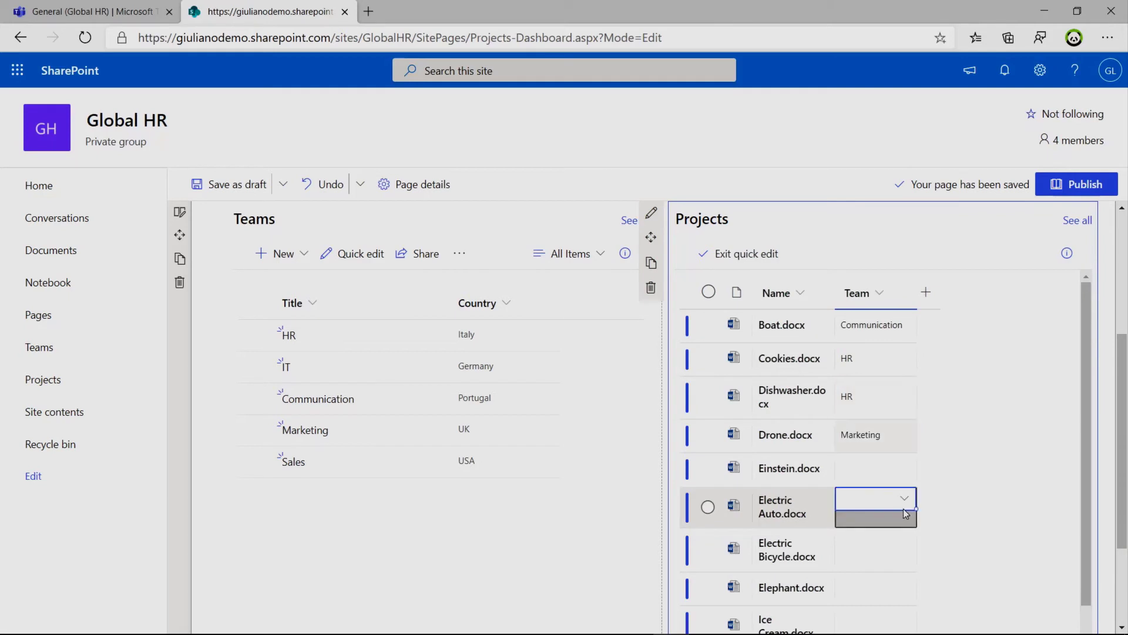
{"action": "left_click", "coordinate": [905, 509]}
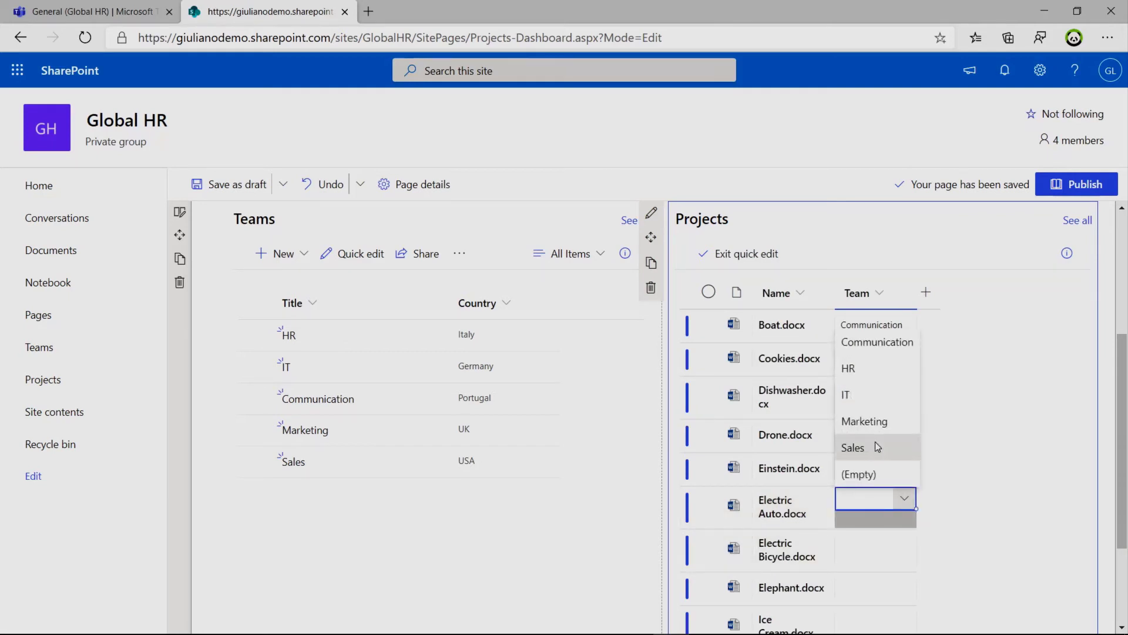
{"action": "left_click", "coordinate": [848, 447]}
{"action": "left_click", "coordinate": [896, 554]}
{"action": "left_click", "coordinate": [902, 543]}
{"action": "left_click", "coordinate": [849, 438]}
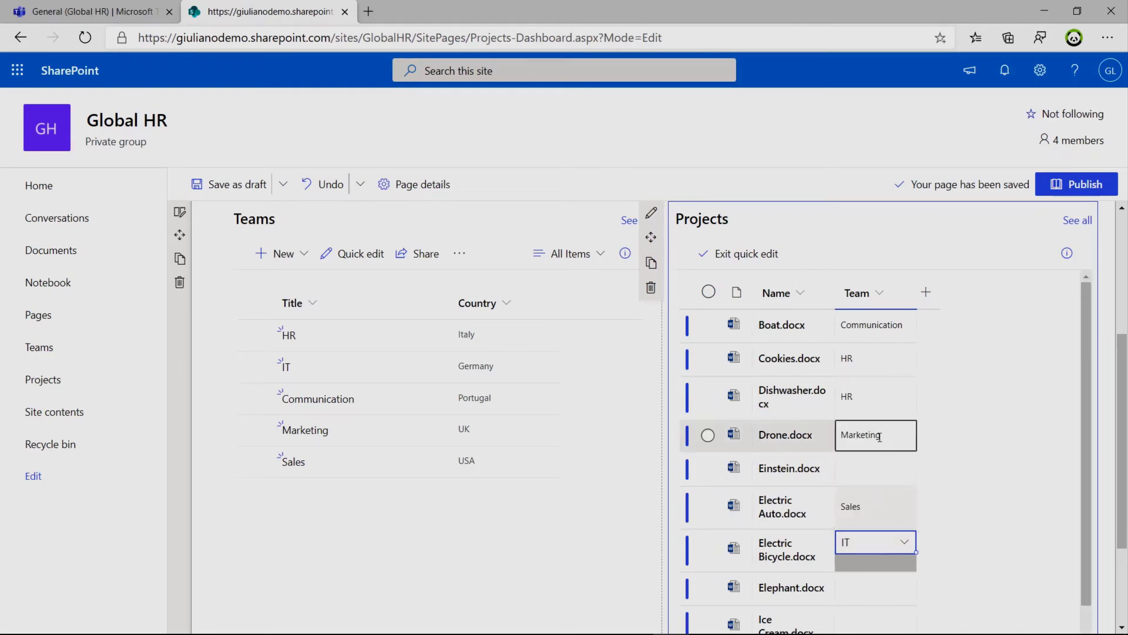
{"action": "left_click_drag", "start_coordinate": [1084, 491], "coordinate": [1084, 558]}
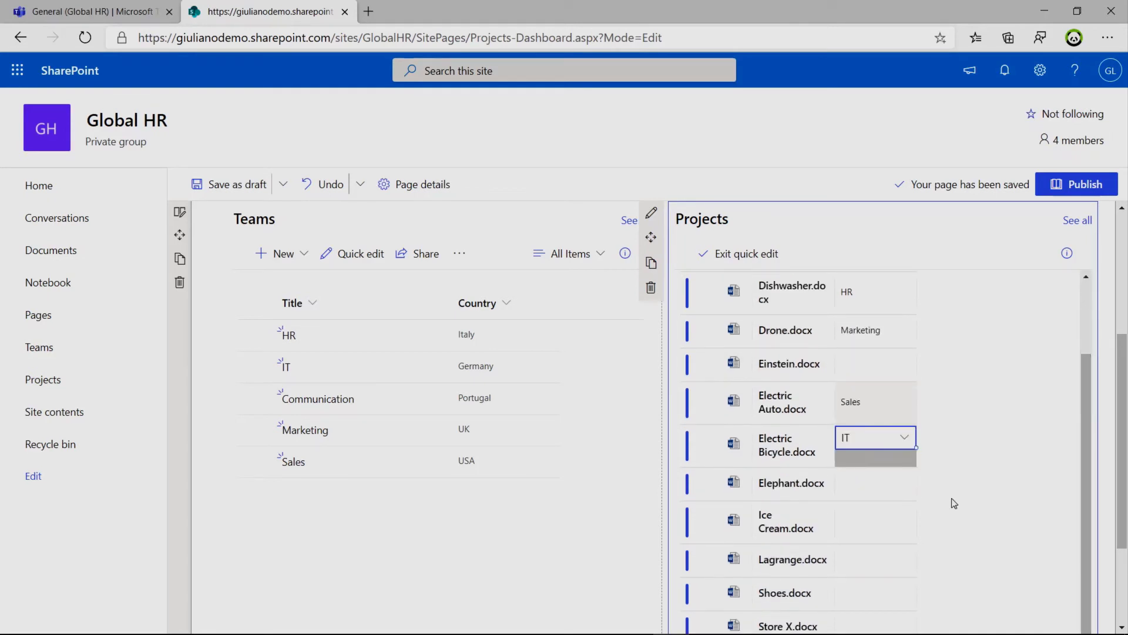
{"action": "left_click", "coordinate": [892, 485]}
{"action": "left_click", "coordinate": [902, 479]}
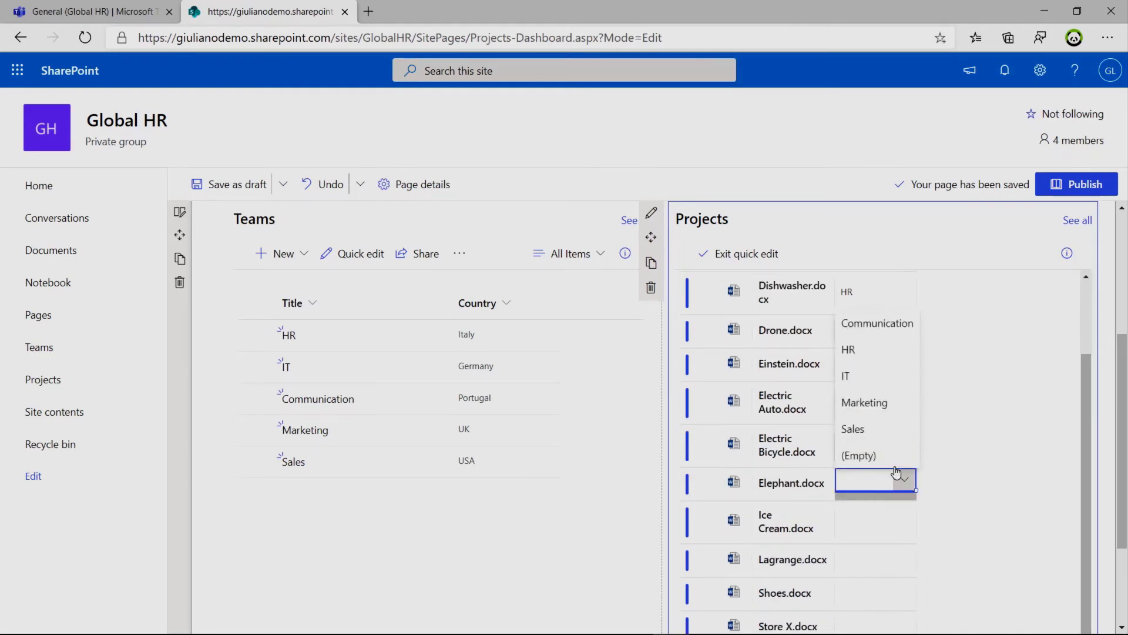
{"action": "left_click", "coordinate": [875, 323]}
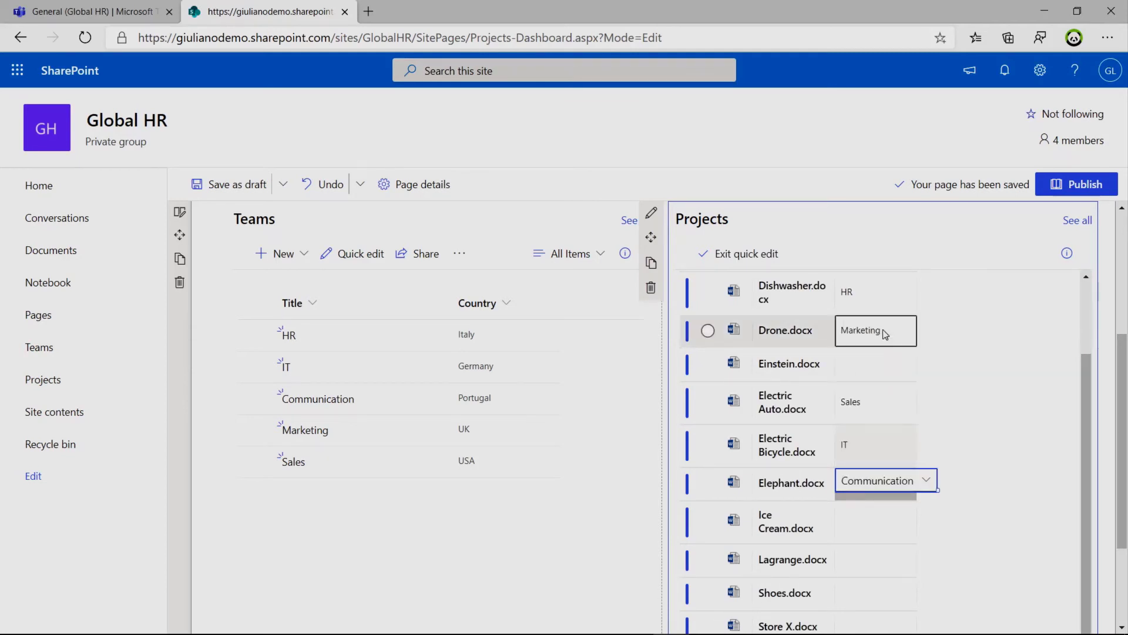
Assign Ice Cream.docx to Sales, Lagrange.docx to Marketing and Shoes.docx to IT
{"action": "left_click", "coordinate": [908, 527]}
{"action": "left_click", "coordinate": [905, 515]}
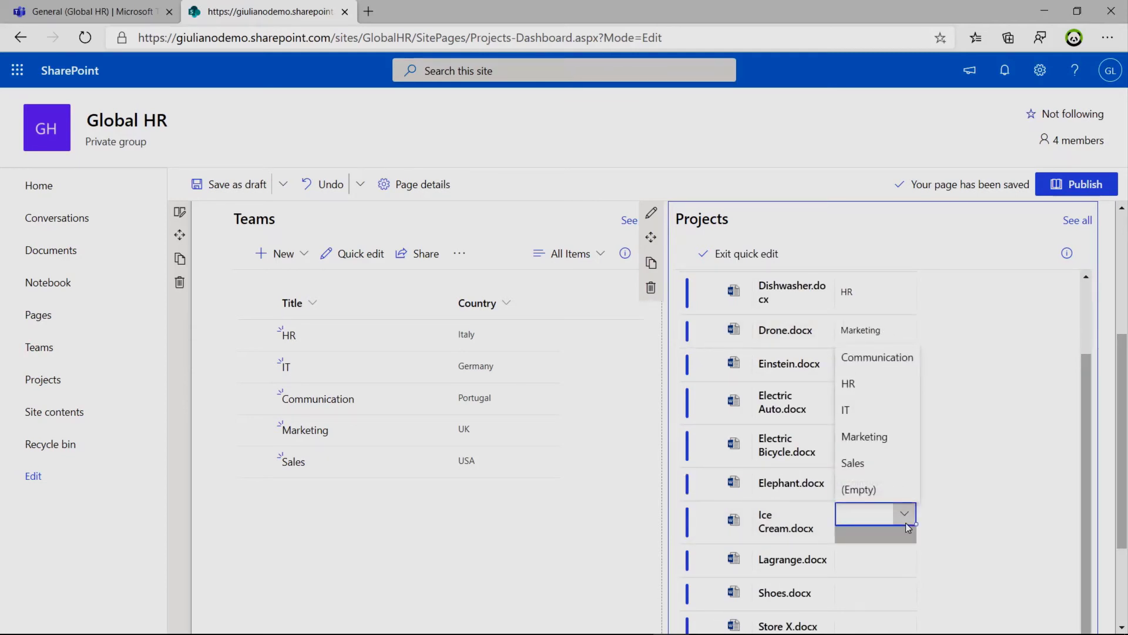
{"action": "left_click", "coordinate": [866, 463]}
{"action": "left_click", "coordinate": [906, 565]}
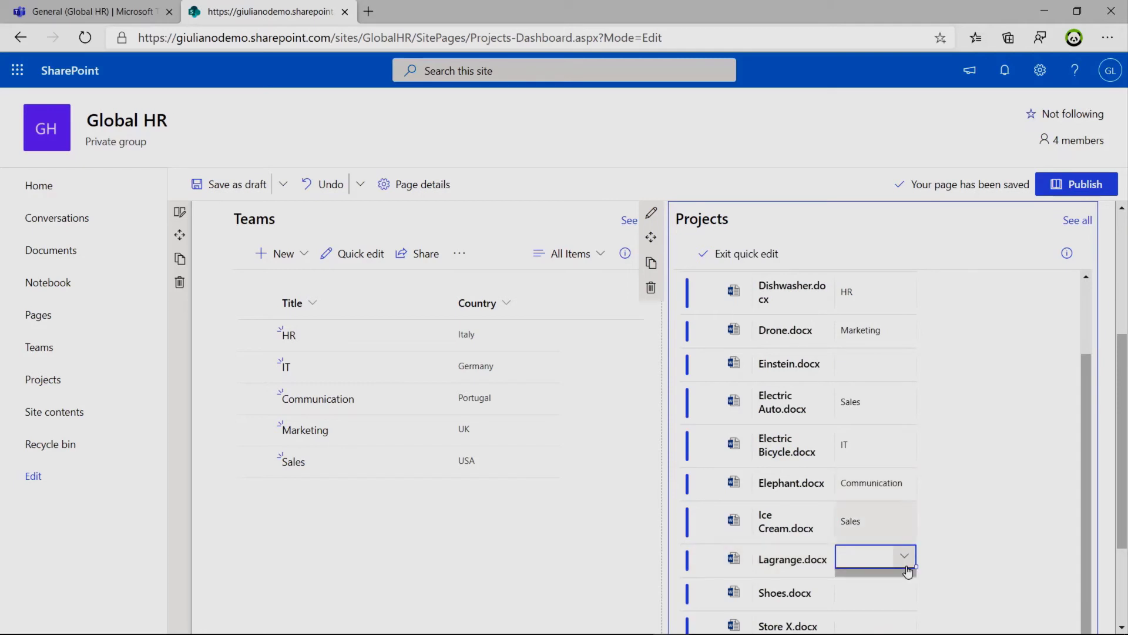
{"action": "left_click", "coordinate": [905, 558]}
{"action": "left_click", "coordinate": [882, 482]}
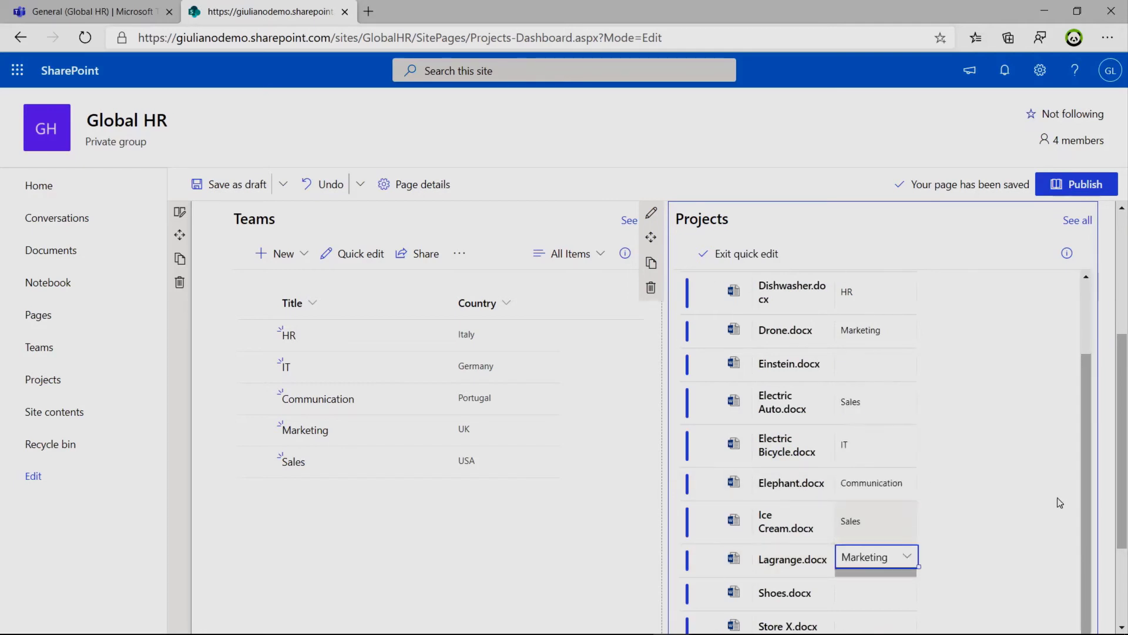
{"action": "left_click_drag", "start_coordinate": [1084, 490], "coordinate": [1088, 567]}
{"action": "left_click", "coordinate": [904, 520]}
{"action": "left_click", "coordinate": [907, 520]}
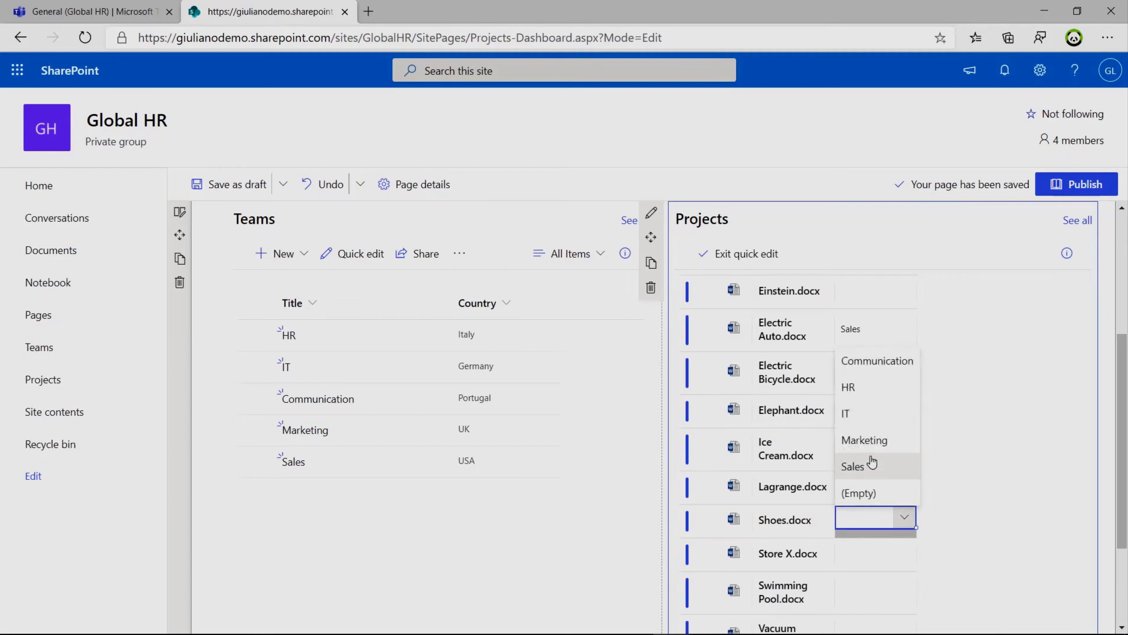
{"action": "left_click", "coordinate": [859, 414]}
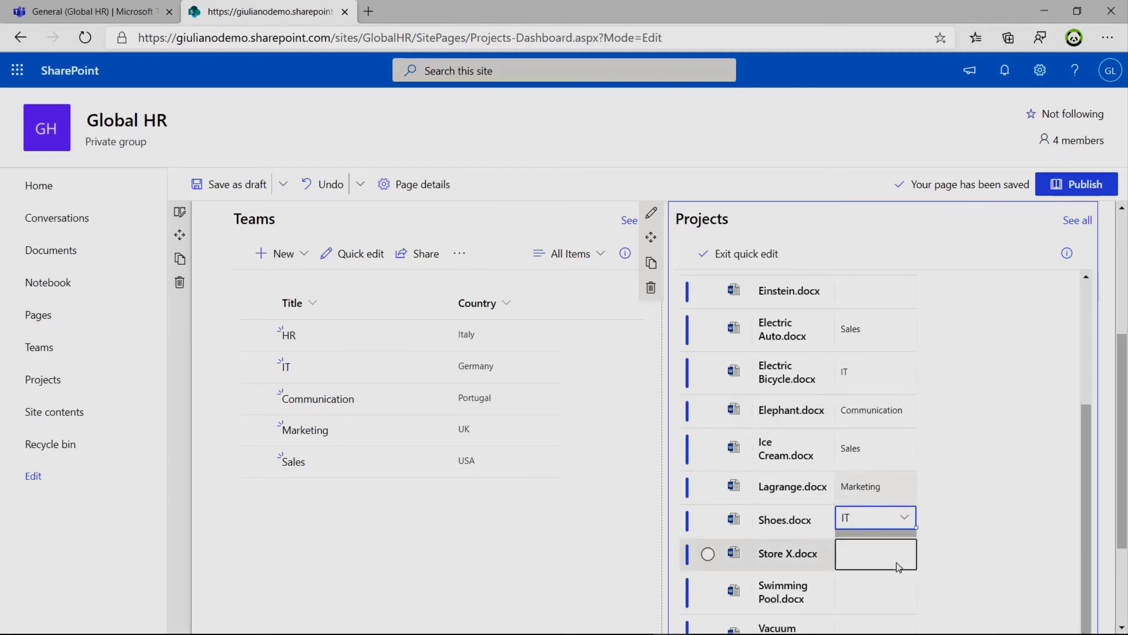
Assign Store X.docx to Communication, and Swimming Pool.docx and the Vacuum document to HR
{"action": "left_click", "coordinate": [912, 556]}
{"action": "left_click", "coordinate": [910, 556]}
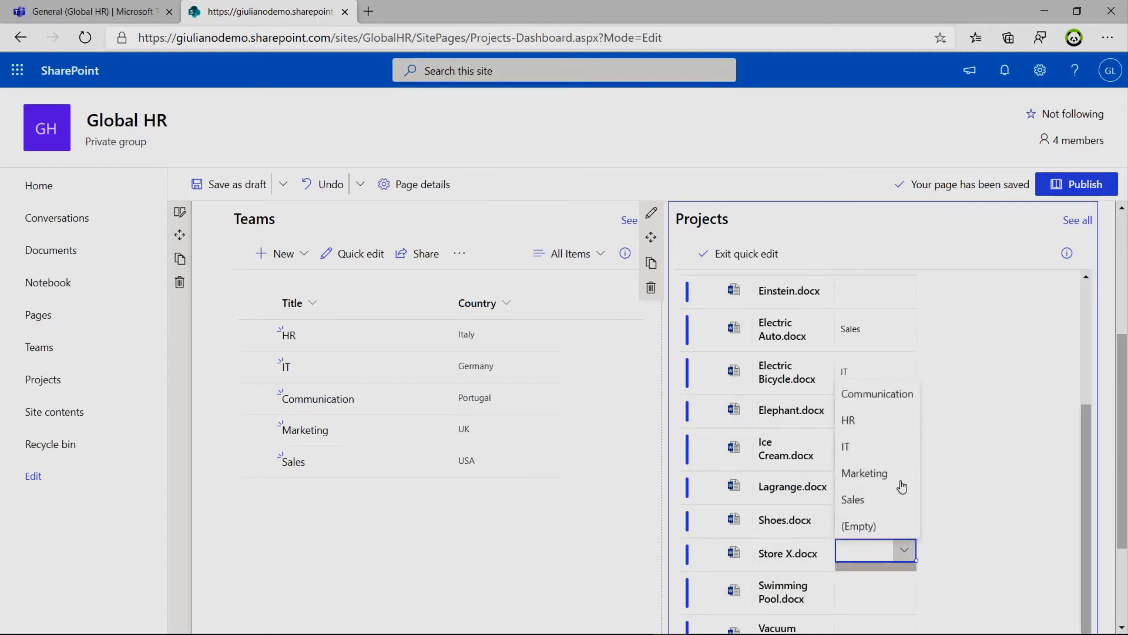
{"action": "left_click", "coordinate": [907, 397]}
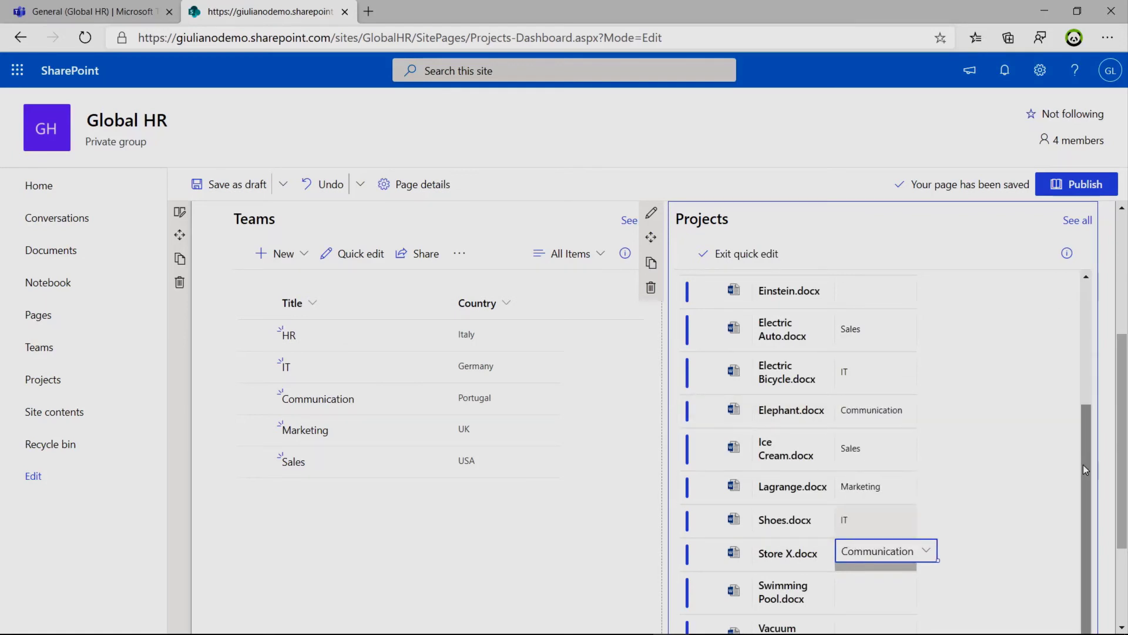
{"action": "left_click", "coordinate": [909, 589]}
{"action": "left_click", "coordinate": [905, 587]}
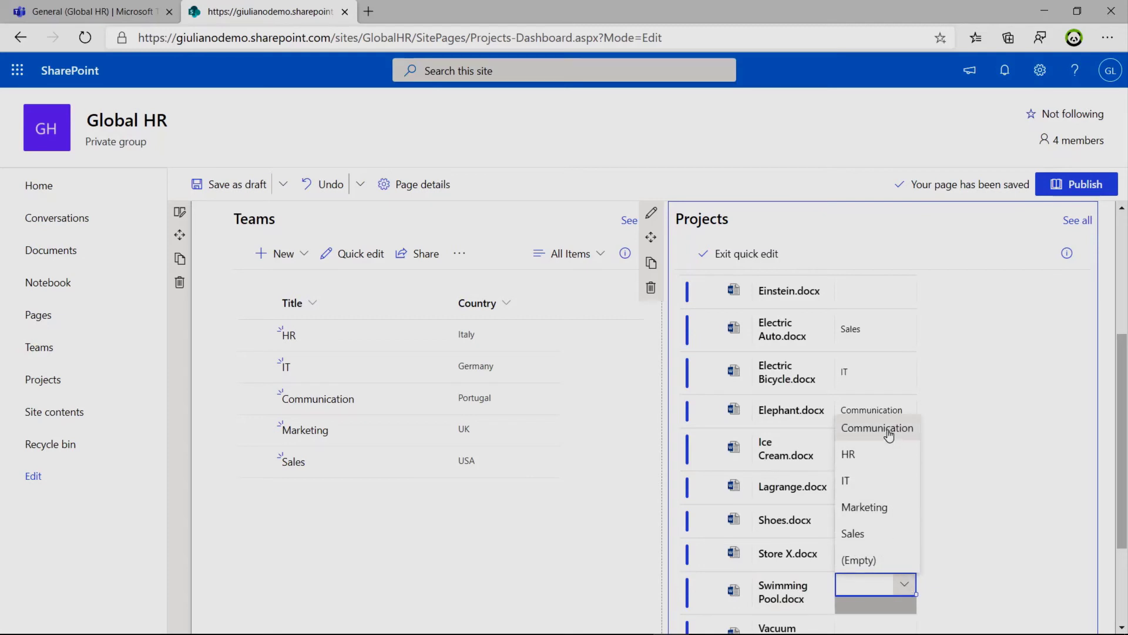
{"action": "left_click", "coordinate": [853, 464]}
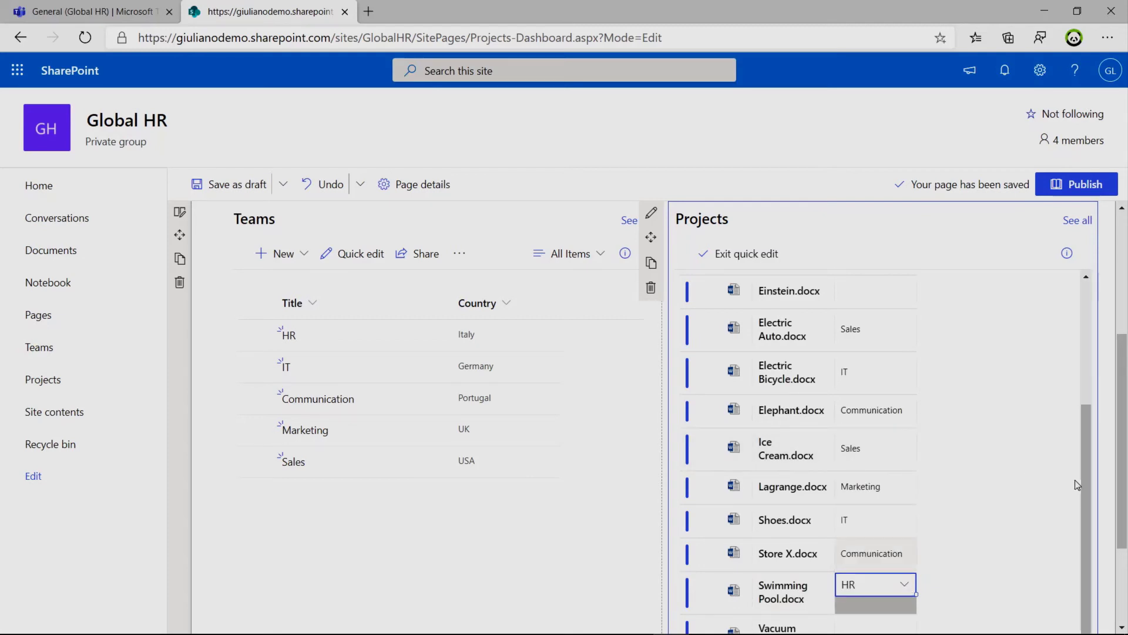
{"action": "left_click", "coordinate": [905, 627]}
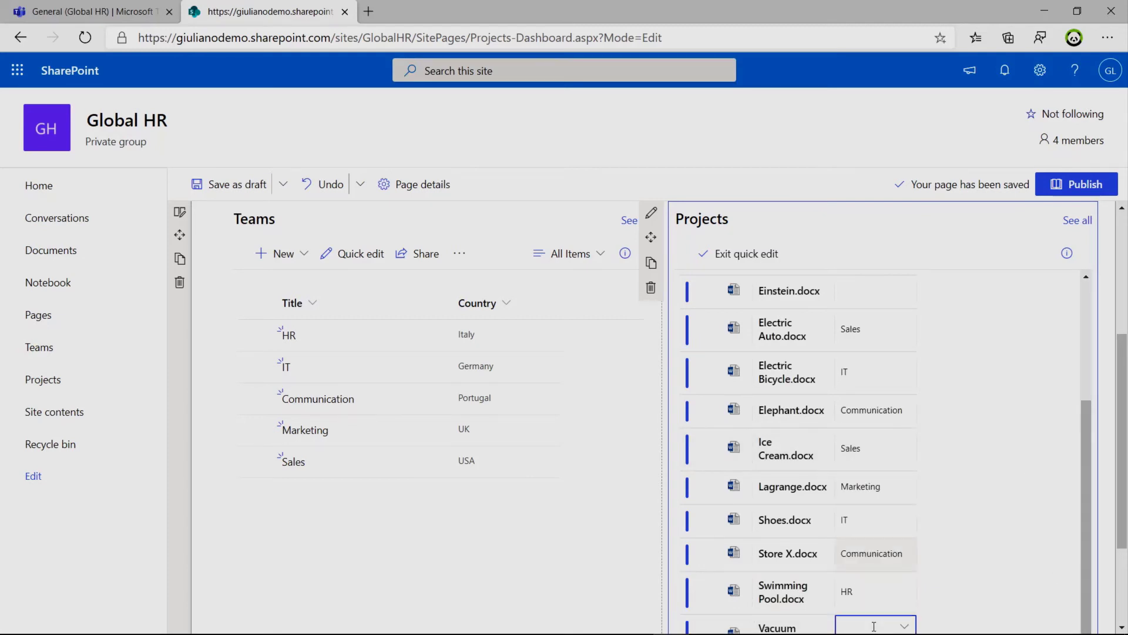
{"action": "left_click", "coordinate": [905, 627]}
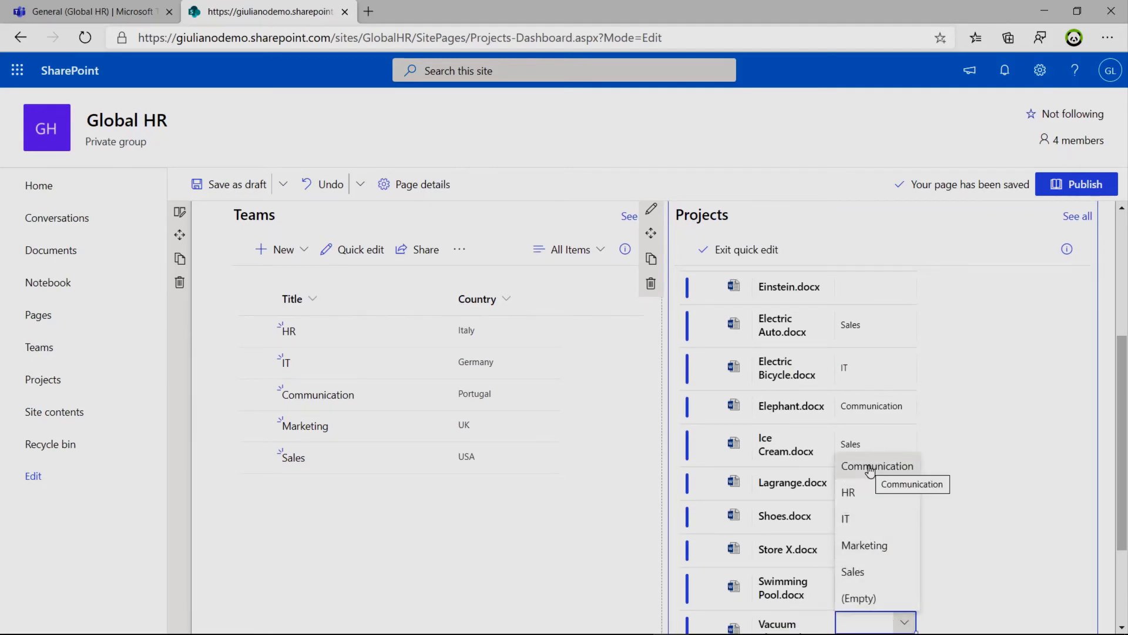
{"action": "left_click", "coordinate": [853, 504]}
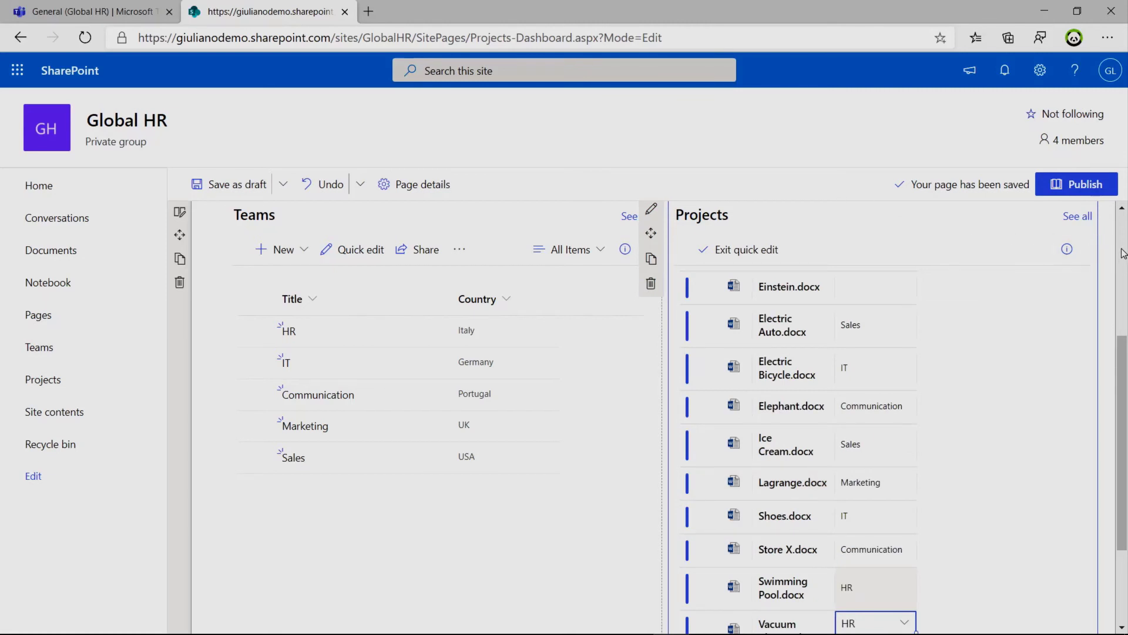
Exit quick edit to save the team assignments, then open the Projects web part's settings
{"action": "scroll", "coordinate": [1123, 252], "scroll_direction": "up", "scroll_amount": 4}
{"action": "scroll", "coordinate": [848, 350], "scroll_direction": "down", "scroll_amount": 2}
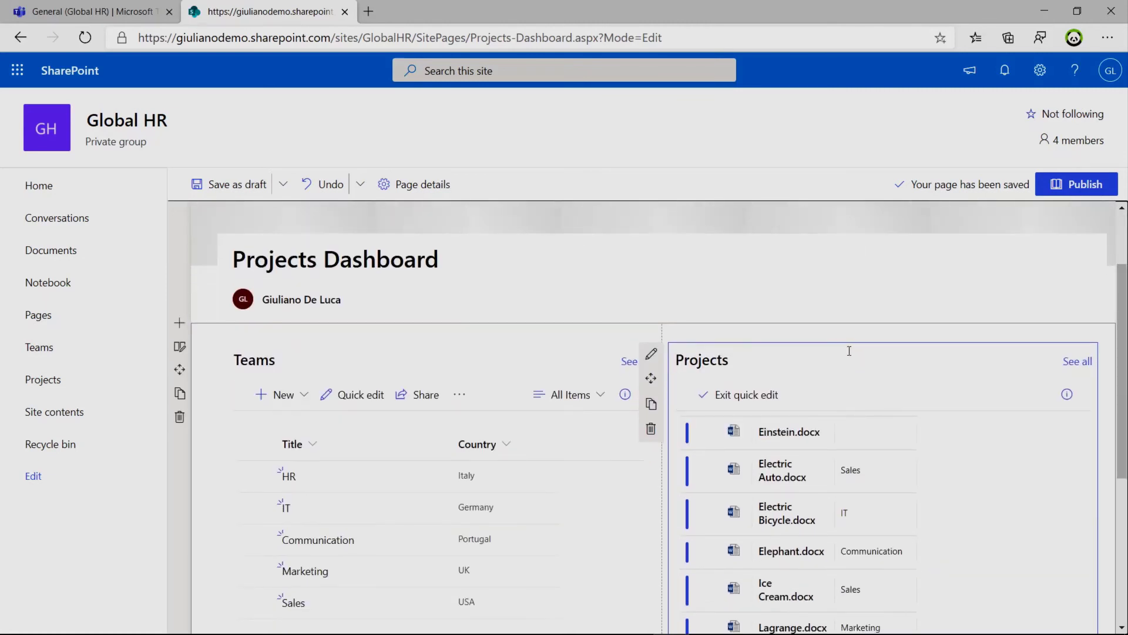
{"action": "left_click", "coordinate": [775, 392]}
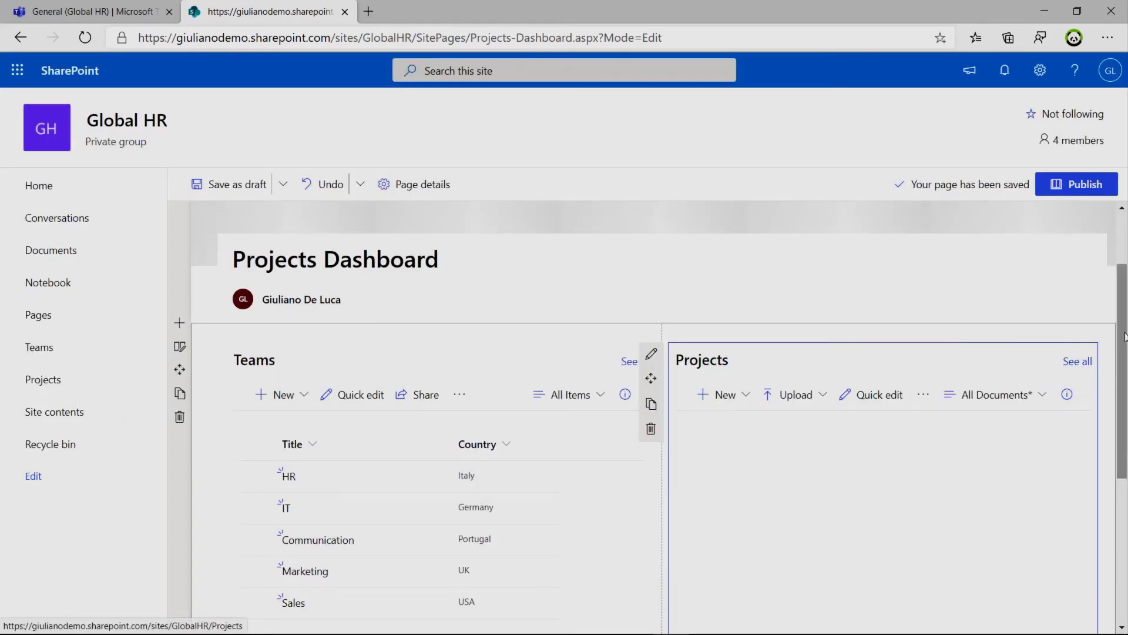
{"action": "mouse_move", "coordinate": [1117, 372]}
{"action": "left_mouse_down"}
{"action": "mouse_move", "coordinate": [1117, 516]}
{"action": "mouse_move", "coordinate": [1117, 386]}
{"action": "left_mouse_up"}
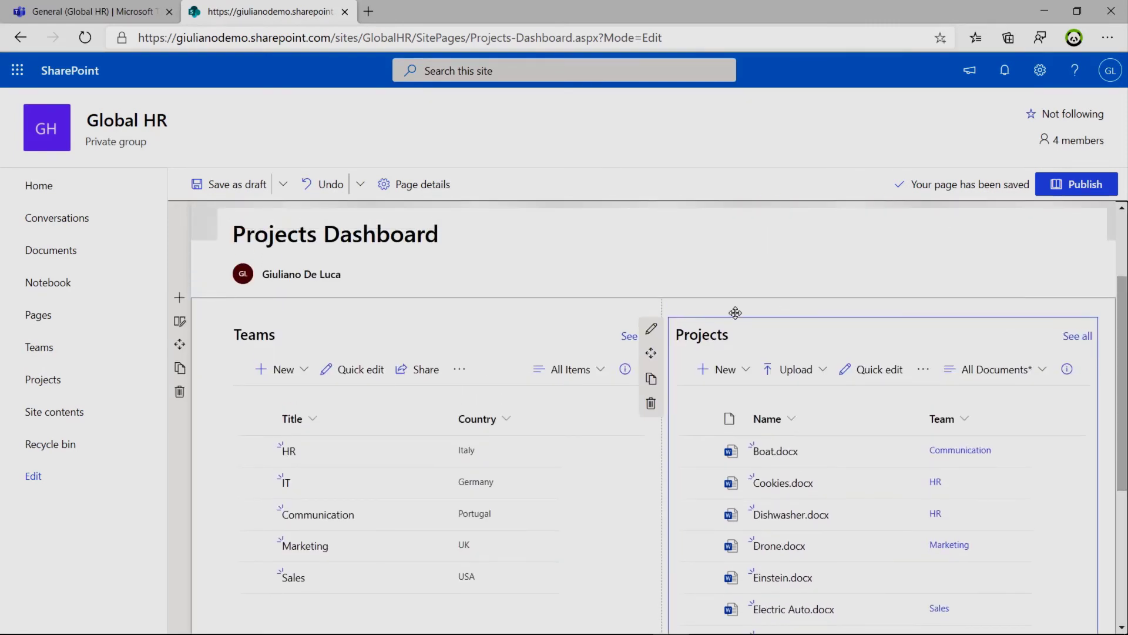
{"action": "left_click", "coordinate": [651, 328]}
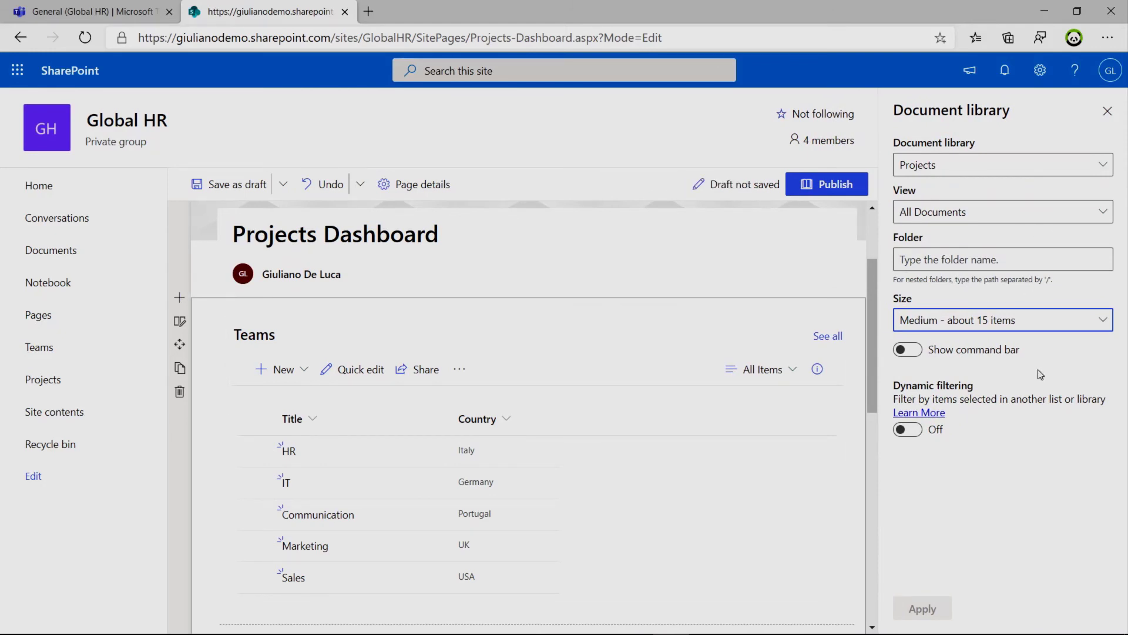
Turn on dynamic filtering of the Team column by the Teams list's Title, and apply it
{"action": "left_click", "coordinate": [910, 435]}
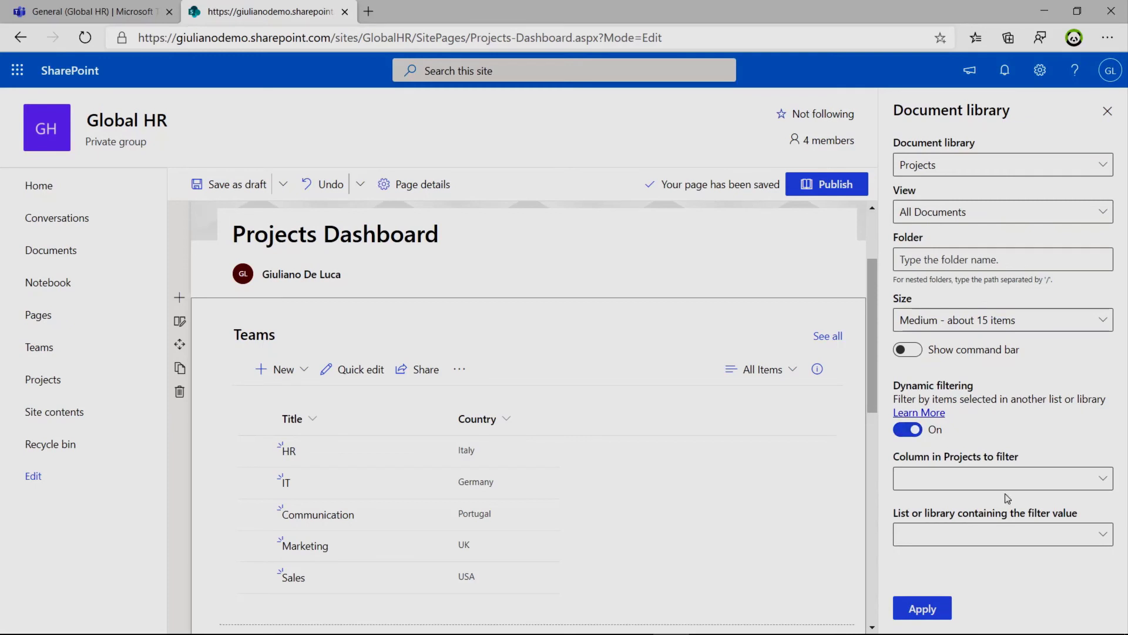
{"action": "left_click", "coordinate": [1094, 477]}
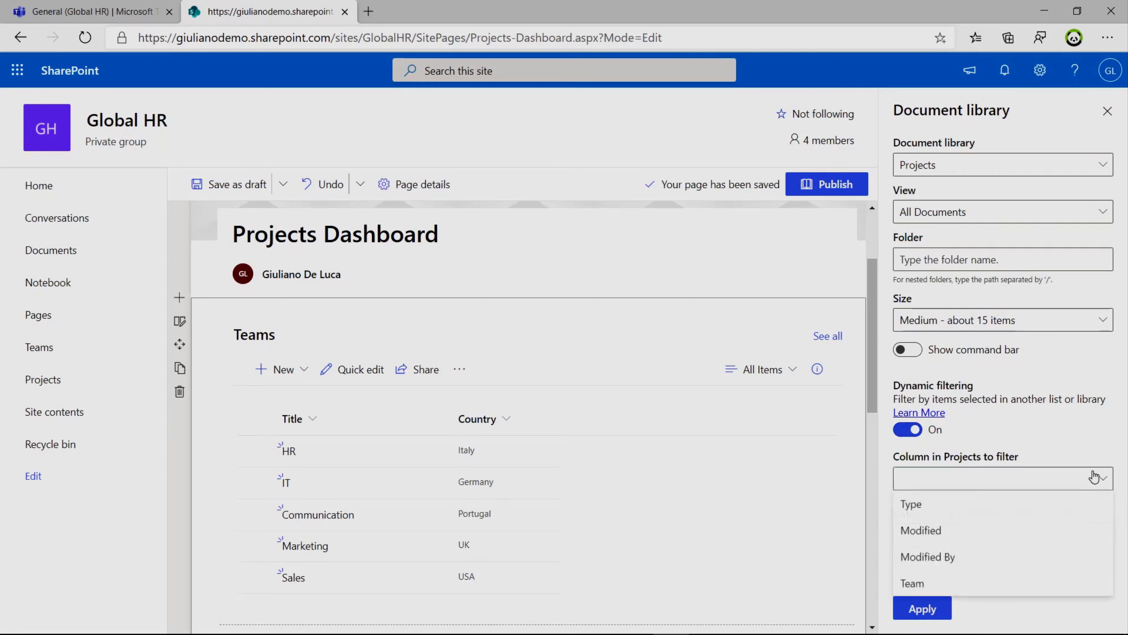
{"action": "left_click", "coordinate": [920, 584]}
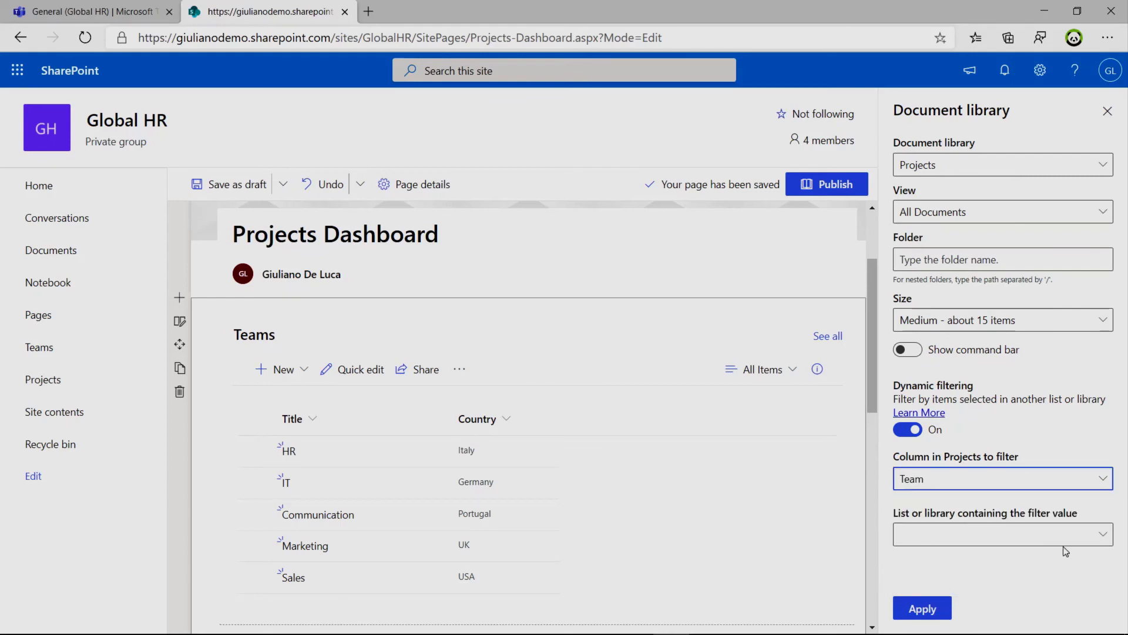
{"action": "left_click", "coordinate": [1076, 537]}
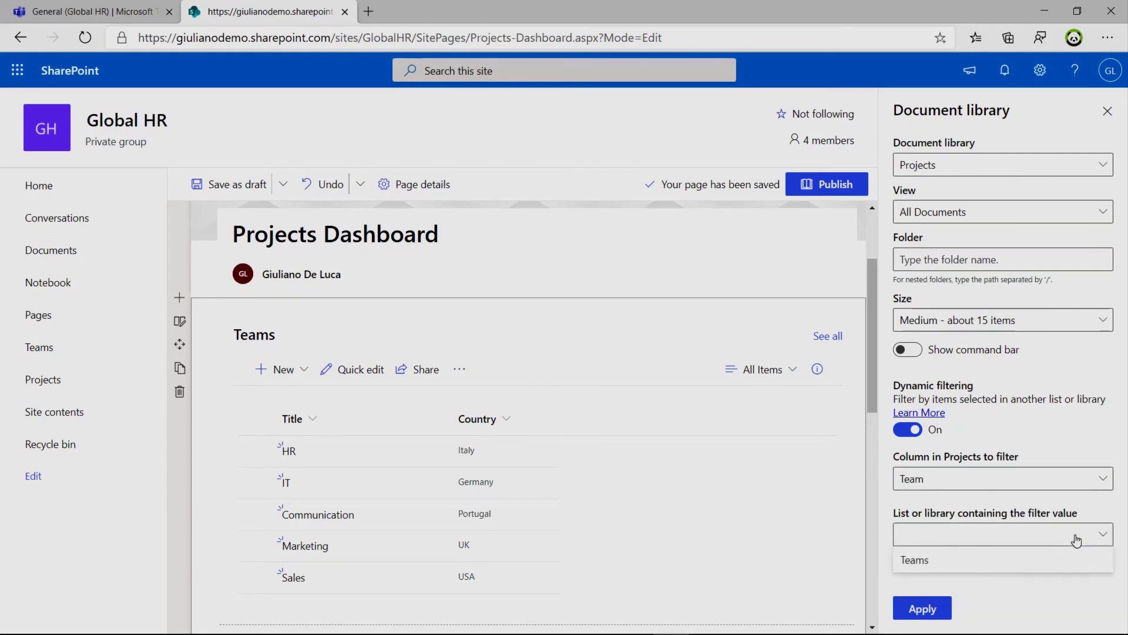
{"action": "left_click", "coordinate": [960, 561]}
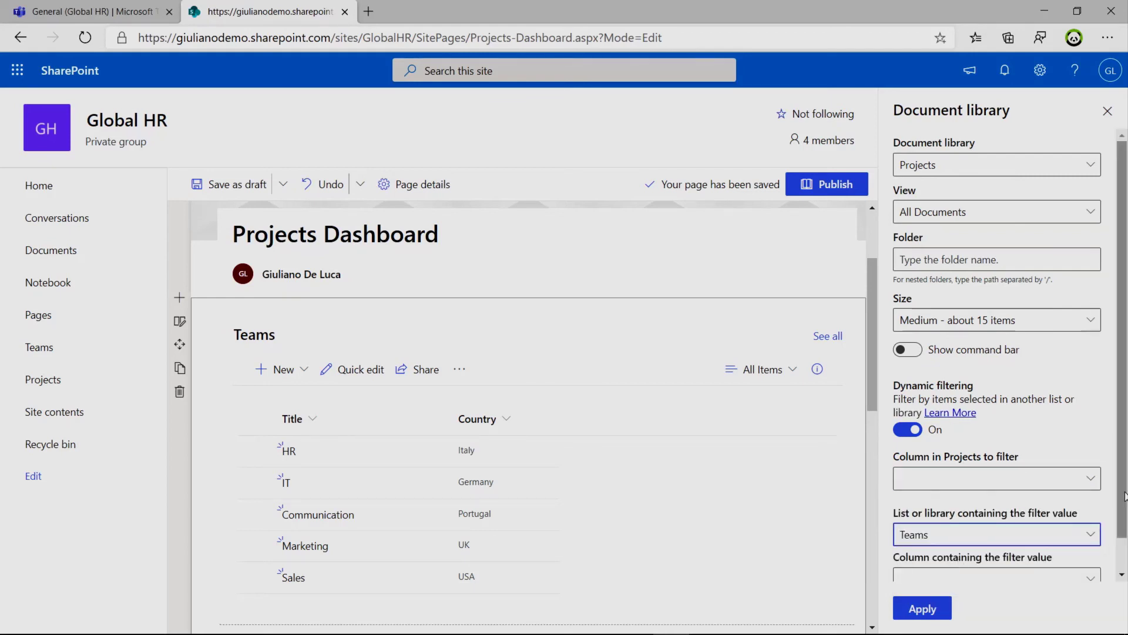
{"action": "scroll", "coordinate": [1125, 496], "scroll_direction": "down", "scroll_amount": 2}
{"action": "left_click", "coordinate": [1089, 551]}
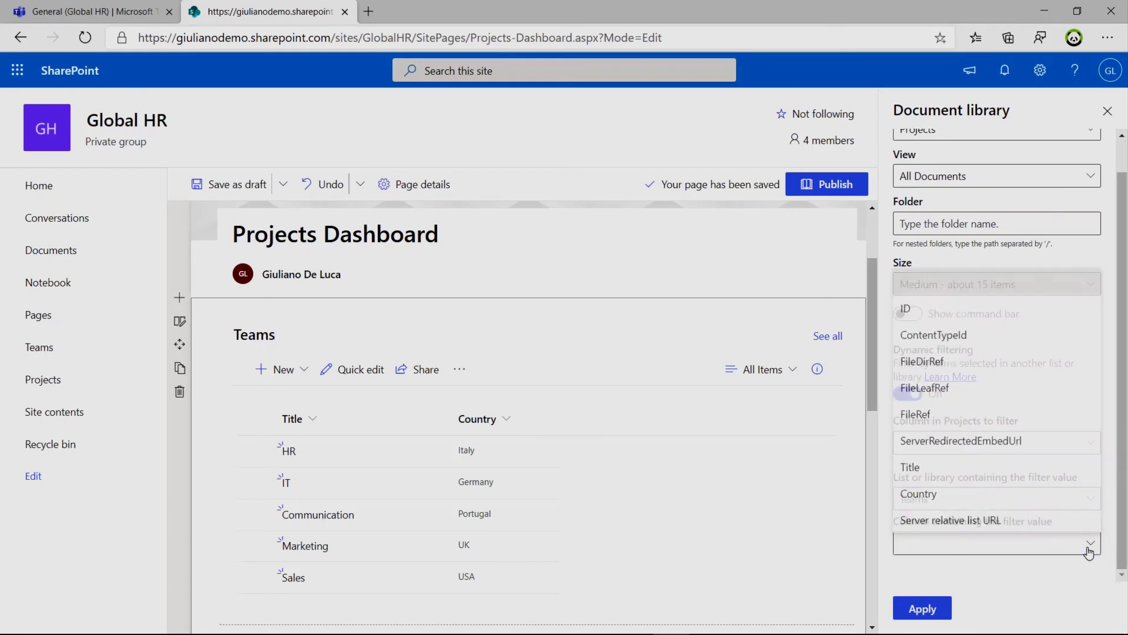
{"action": "left_click", "coordinate": [951, 477]}
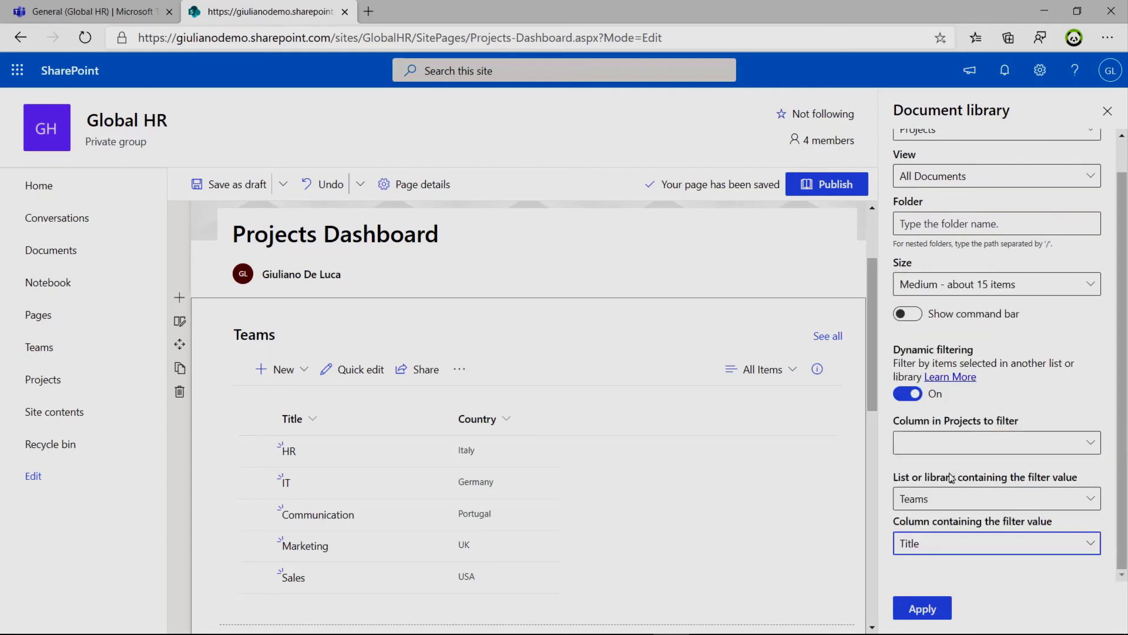
{"action": "left_click", "coordinate": [934, 609]}
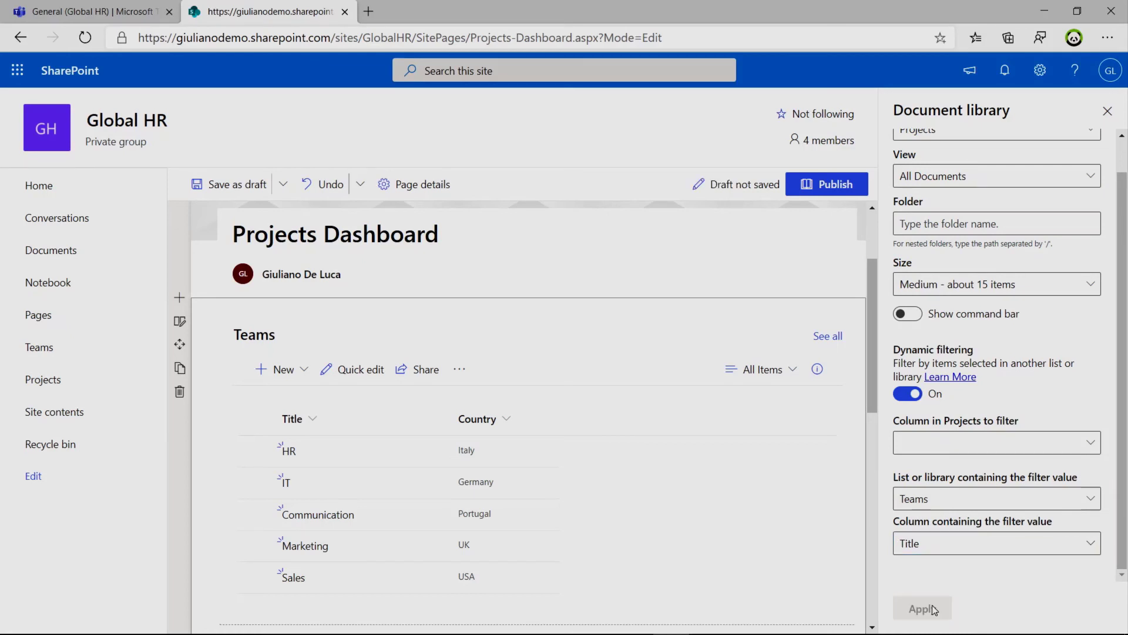
{"action": "left_click", "coordinate": [1108, 111]}
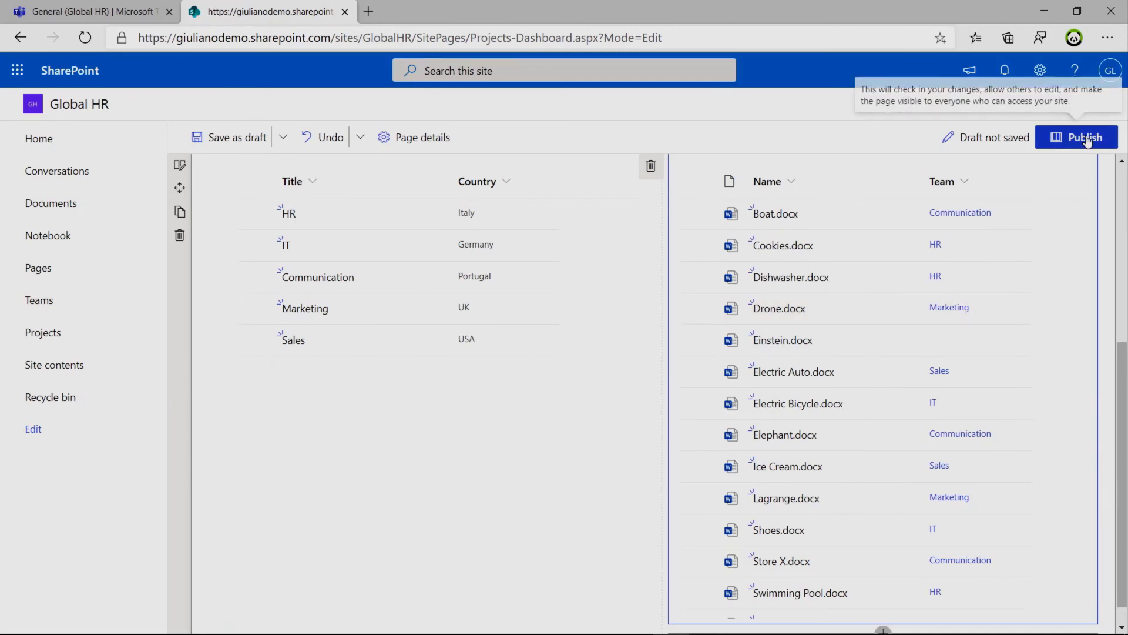
Publish the dashboard as news on this site, then select HR to filter the projects
{"action": "left_click", "coordinate": [1087, 141]}
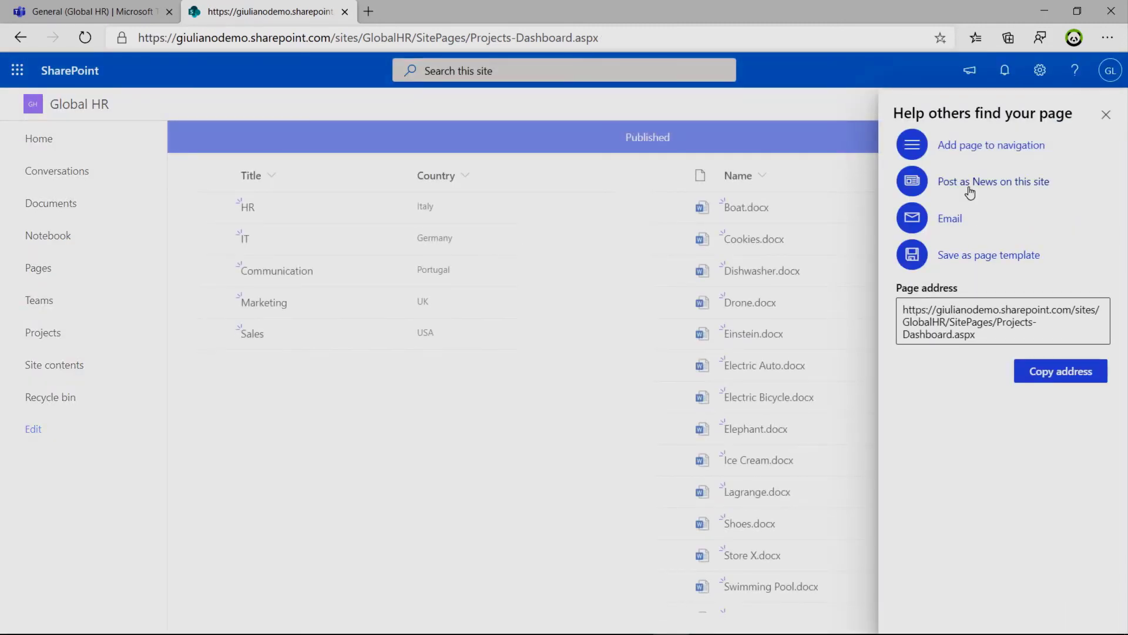
{"action": "left_click", "coordinate": [970, 192]}
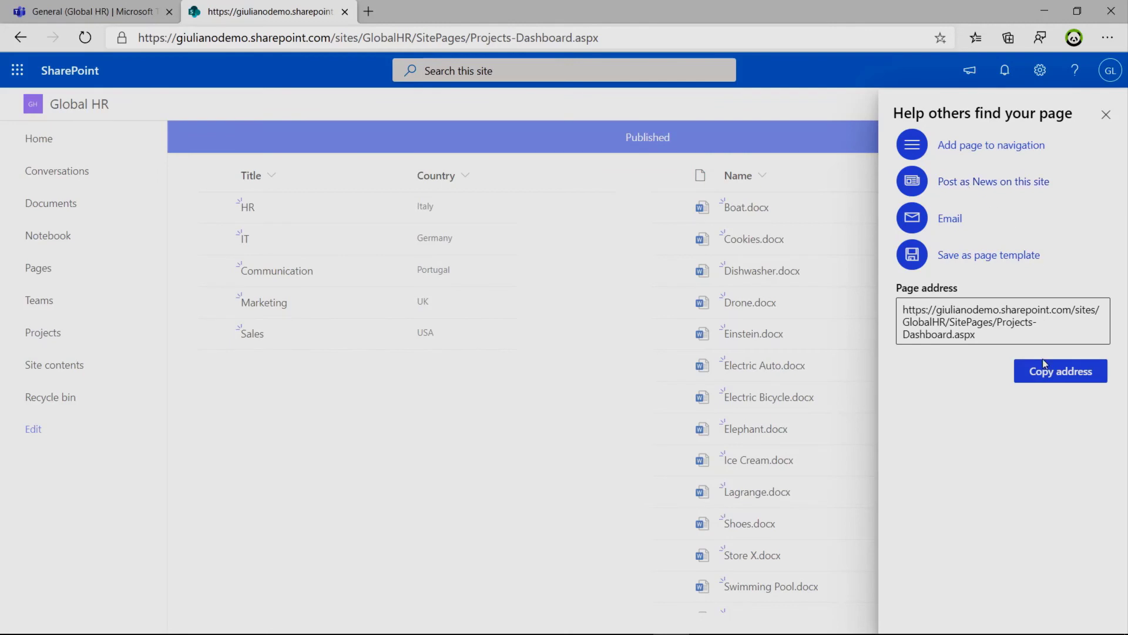
{"action": "left_click", "coordinate": [1107, 112]}
{"action": "left_click", "coordinate": [280, 210]}
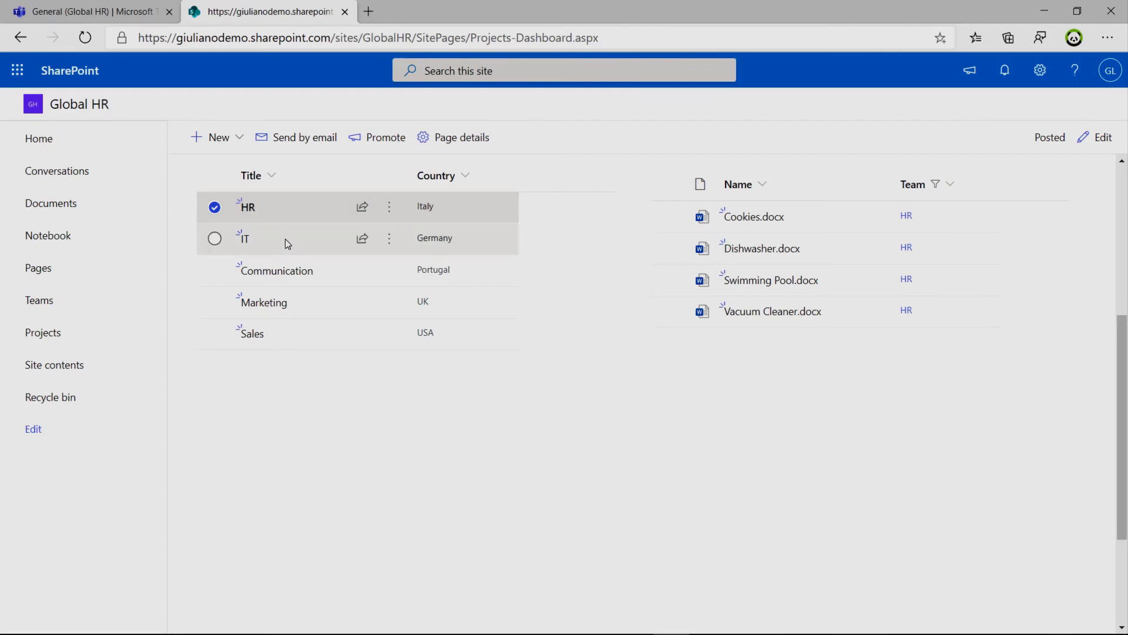
Filter the projects by IT, Communication, Marketing and Sales, then by Marketing and HR again
{"action": "left_click", "coordinate": [284, 239]}
{"action": "left_click", "coordinate": [333, 281]}
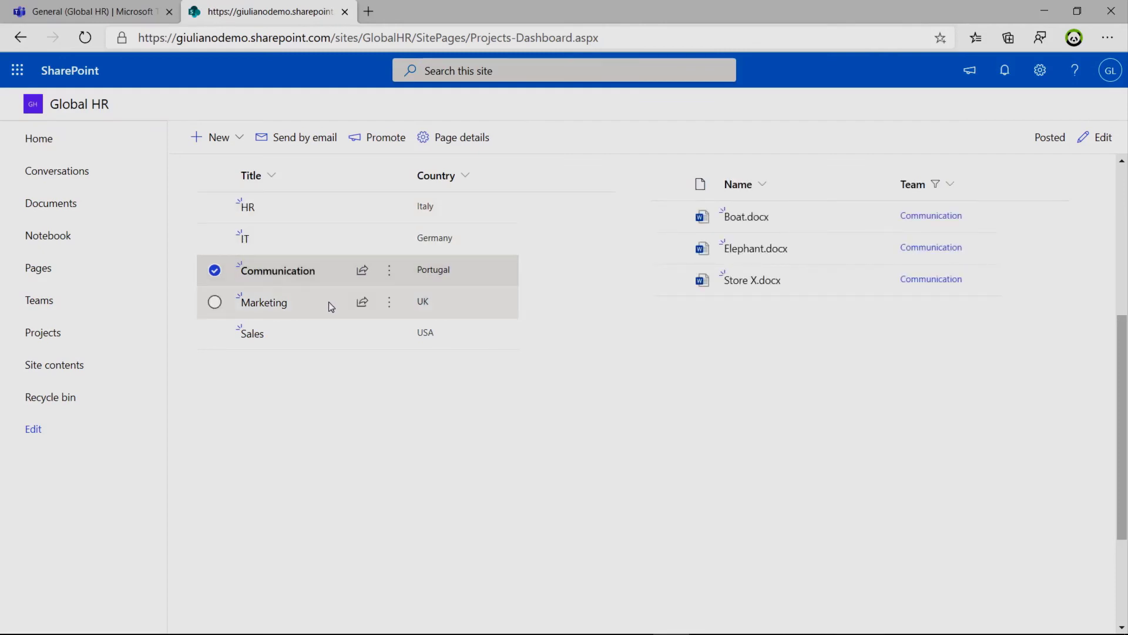
{"action": "left_click", "coordinate": [329, 301]}
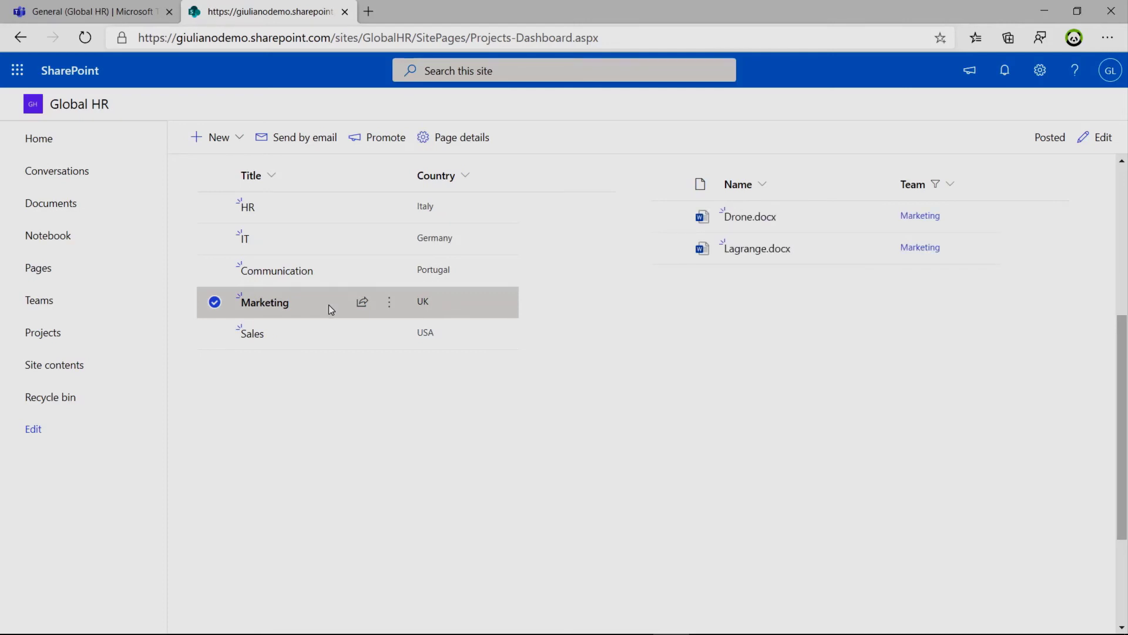
{"action": "left_click", "coordinate": [325, 331]}
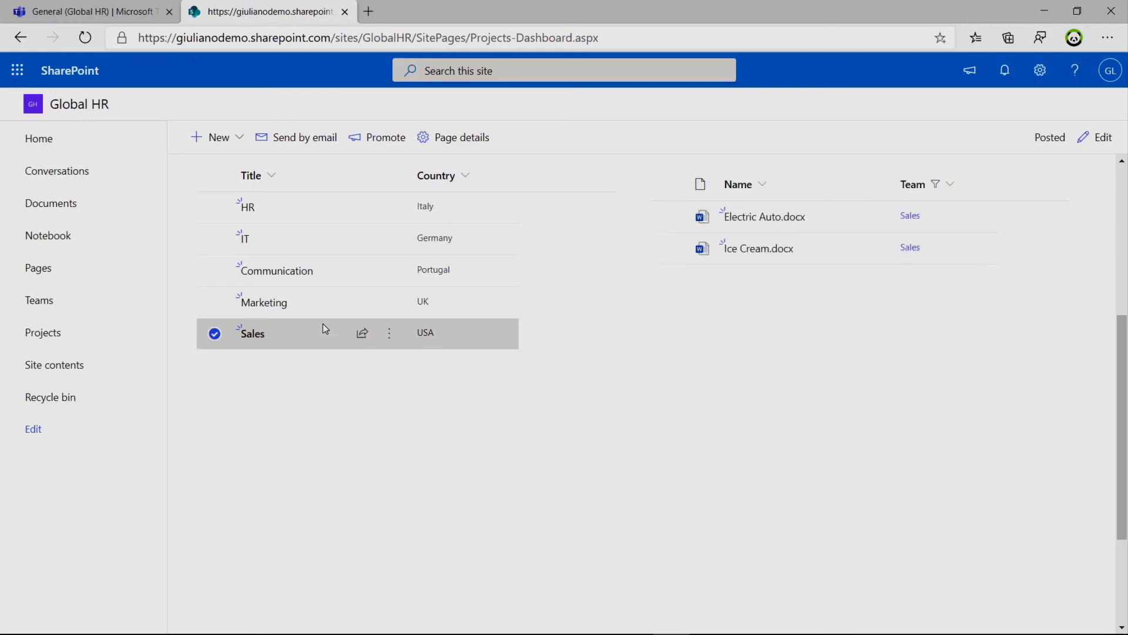
{"action": "left_click", "coordinate": [315, 302]}
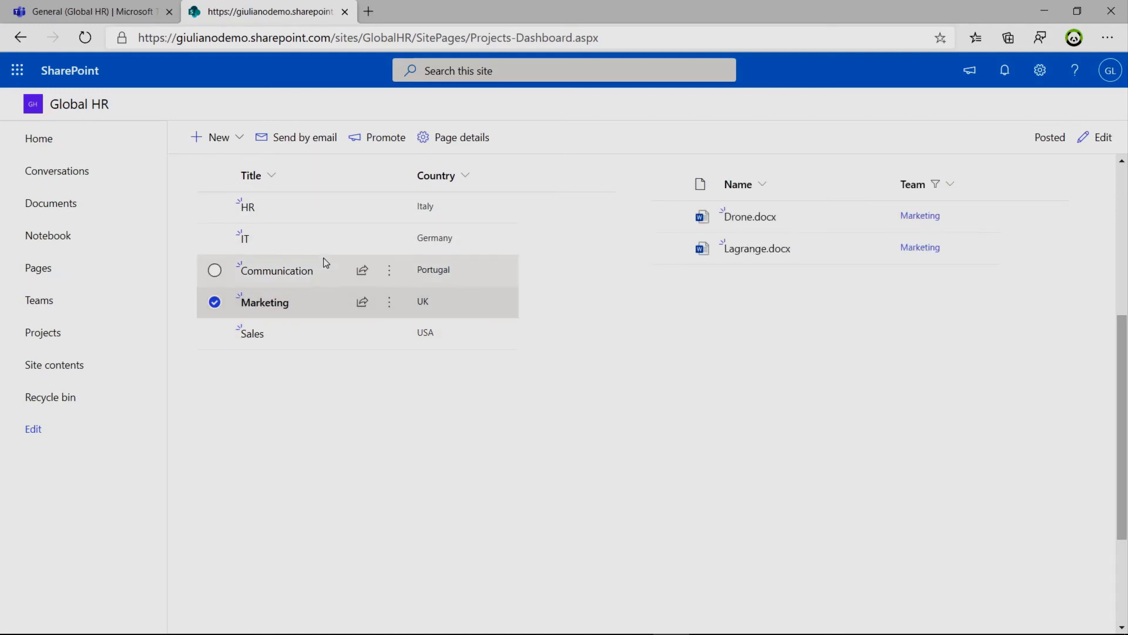
{"action": "left_click", "coordinate": [323, 203]}
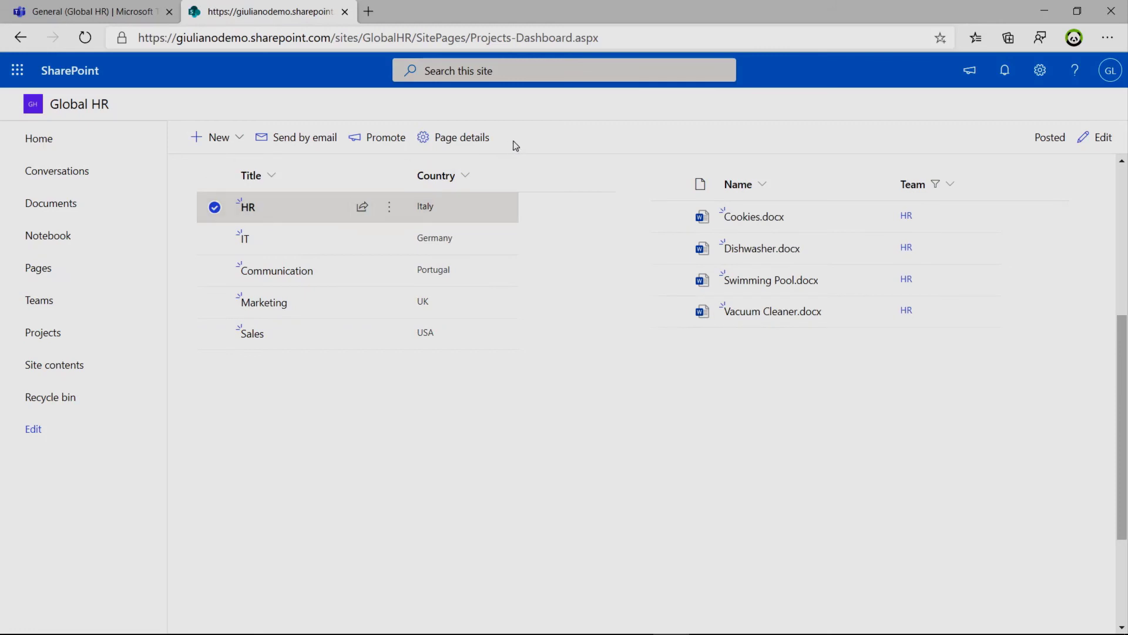
In Teams, add a SharePoint tab to the General channel showing the Projects Dashboard page
{"action": "left_click", "coordinate": [116, 12]}
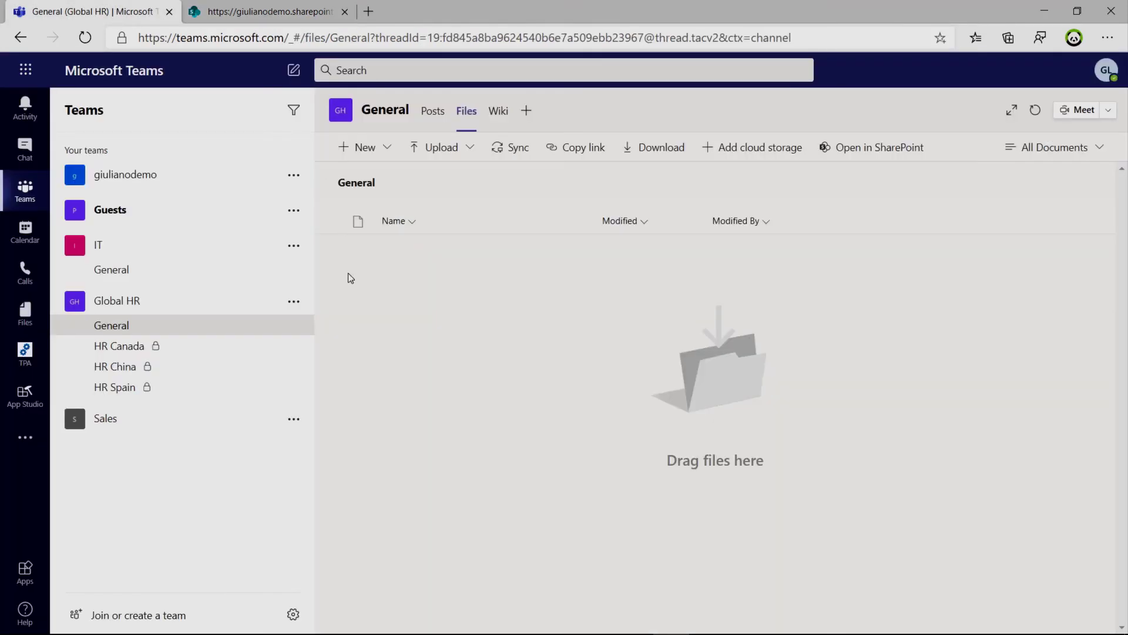
{"action": "left_click", "coordinate": [526, 111]}
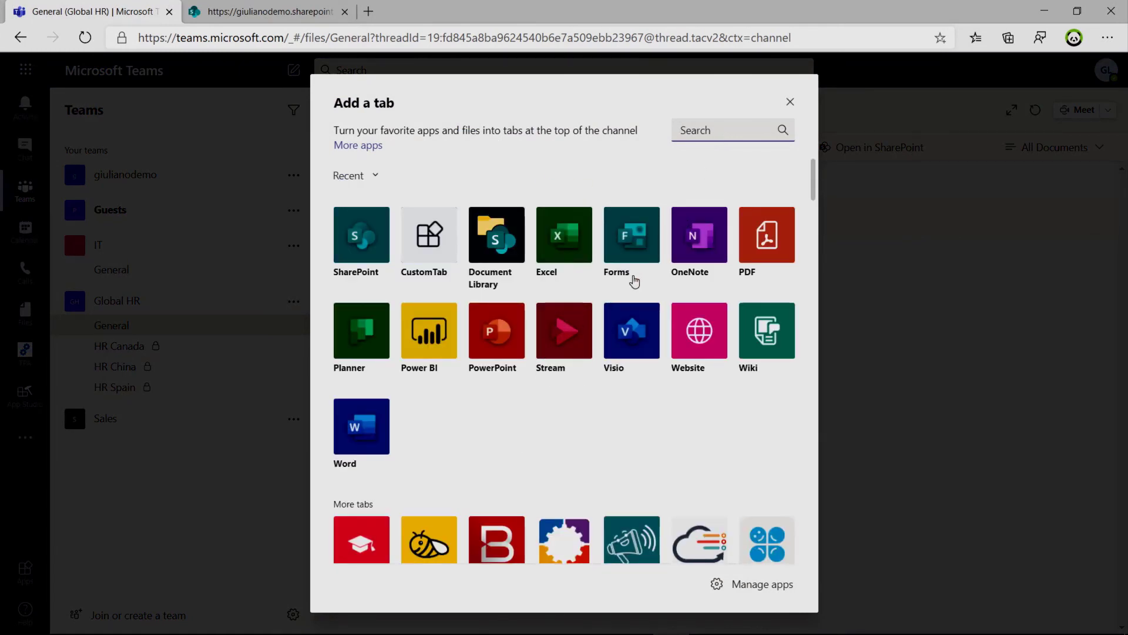
{"action": "type", "text": "sha"}
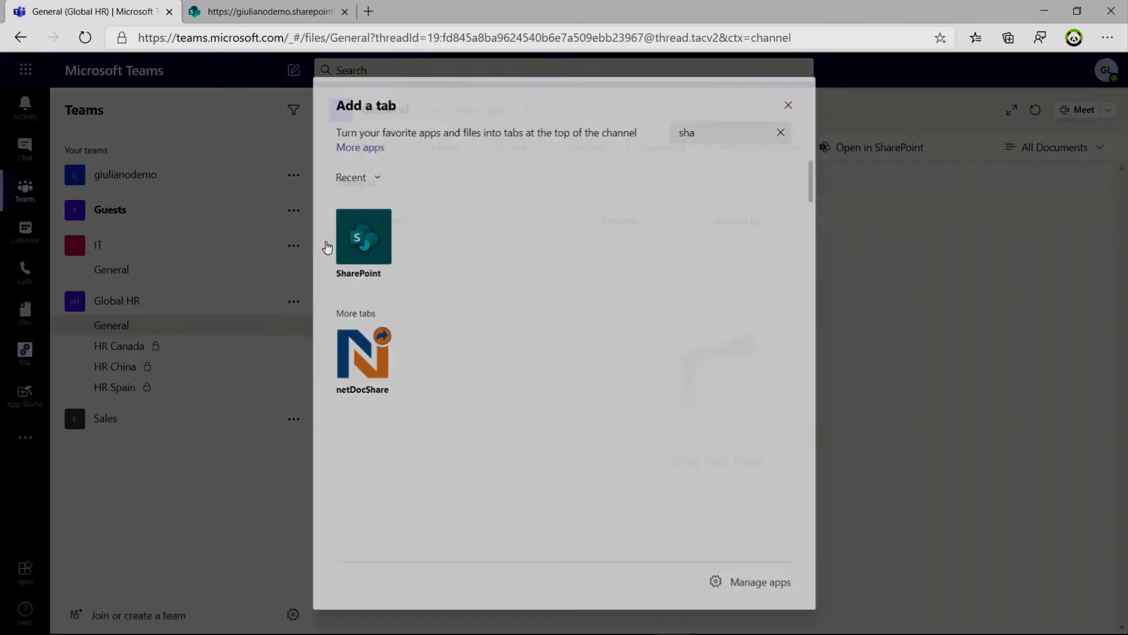
{"action": "left_click", "coordinate": [330, 244]}
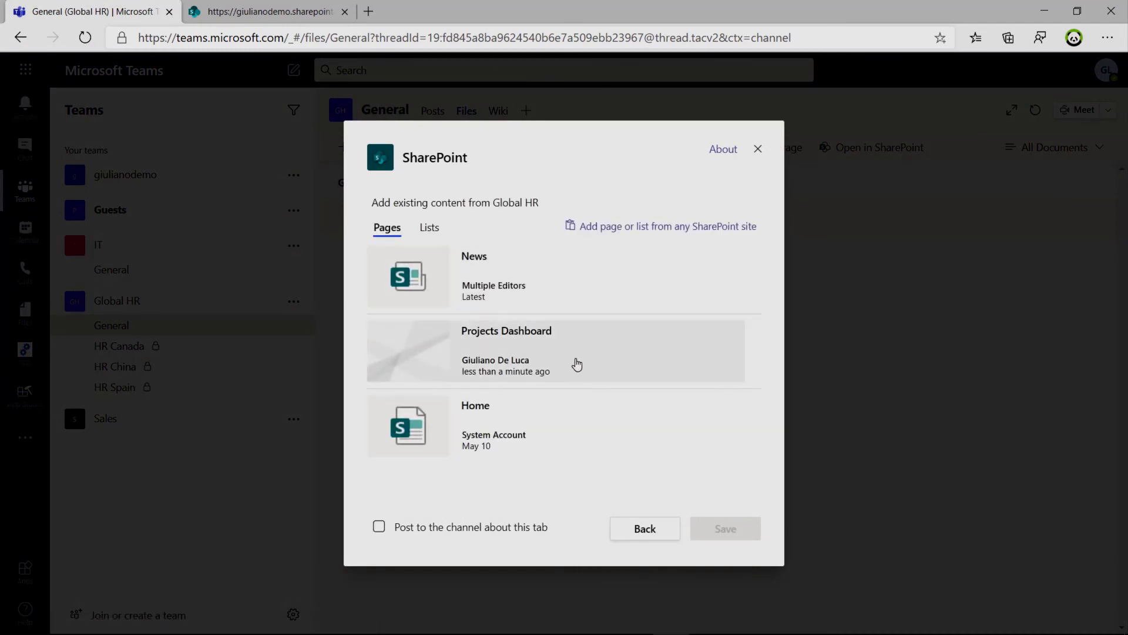
{"action": "left_click", "coordinate": [576, 364]}
{"action": "left_click", "coordinate": [729, 530]}
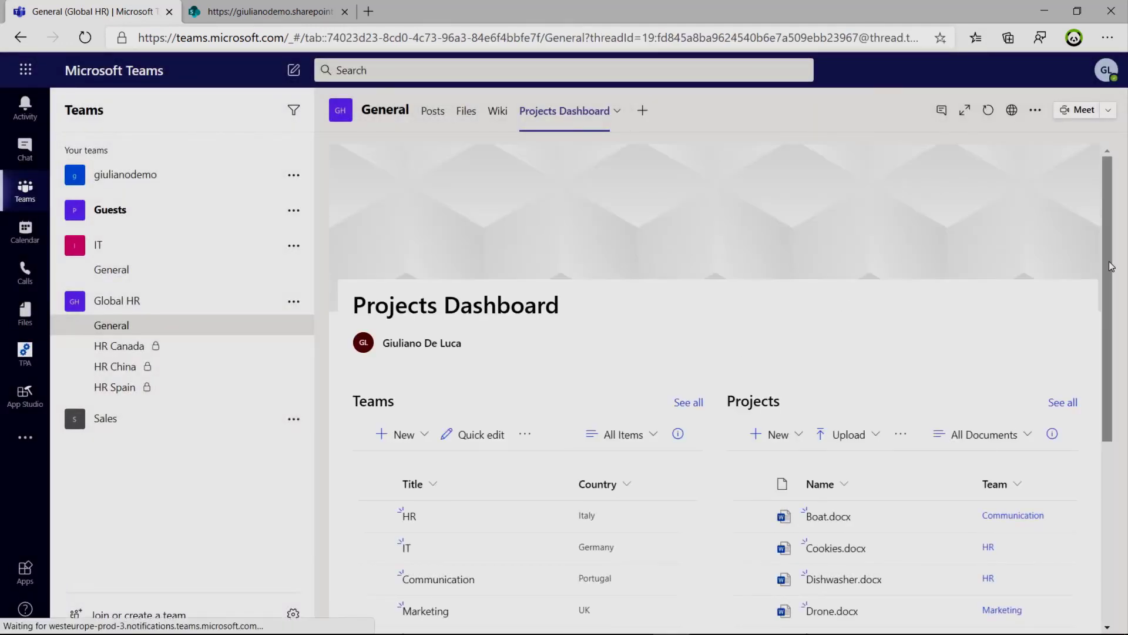
Filter the Teams dashboard tab by IT, Communication, then Marketing, leaving Drone.docx and Lagrange.docx listed
{"action": "left_click_drag", "start_coordinate": [1112, 262], "coordinate": [1113, 415]}
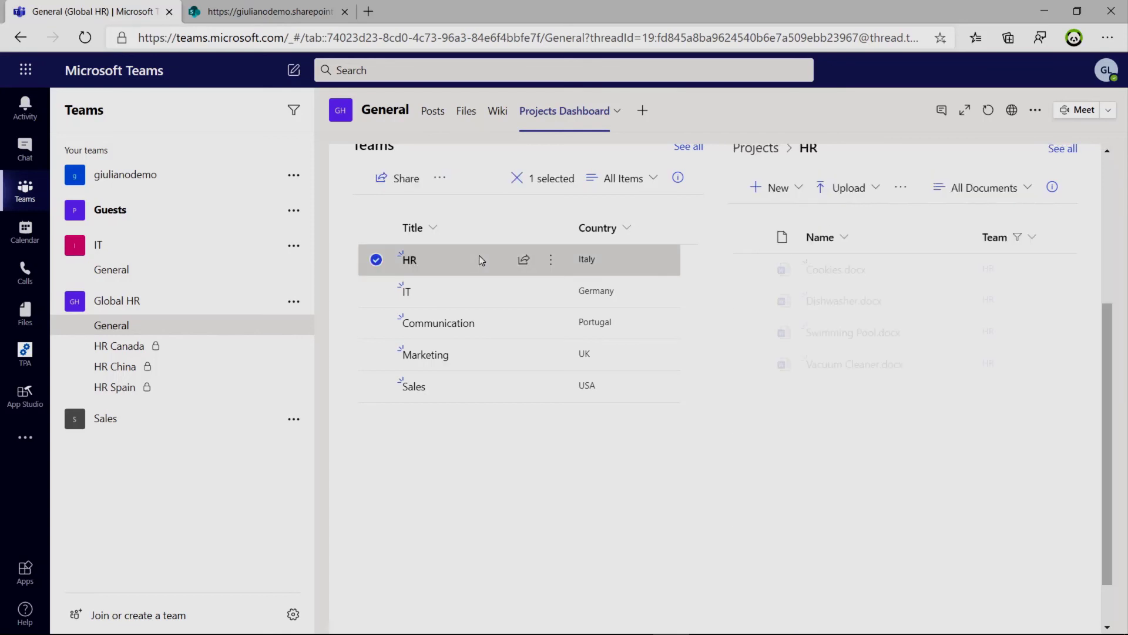
{"action": "left_click", "coordinate": [486, 295]}
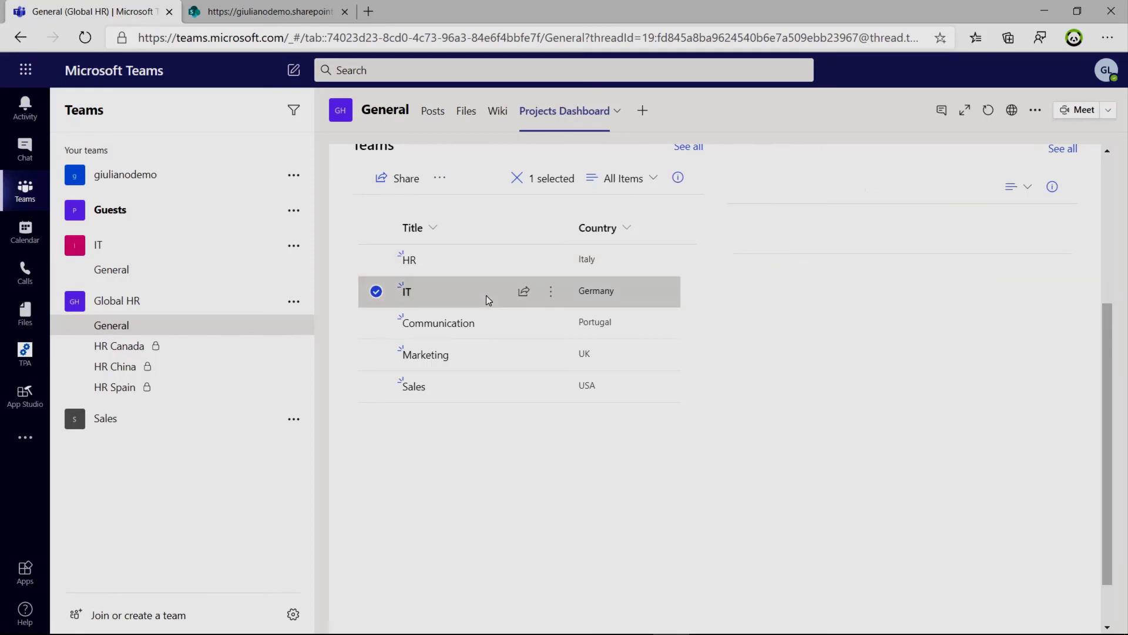
{"action": "left_click", "coordinate": [487, 329]}
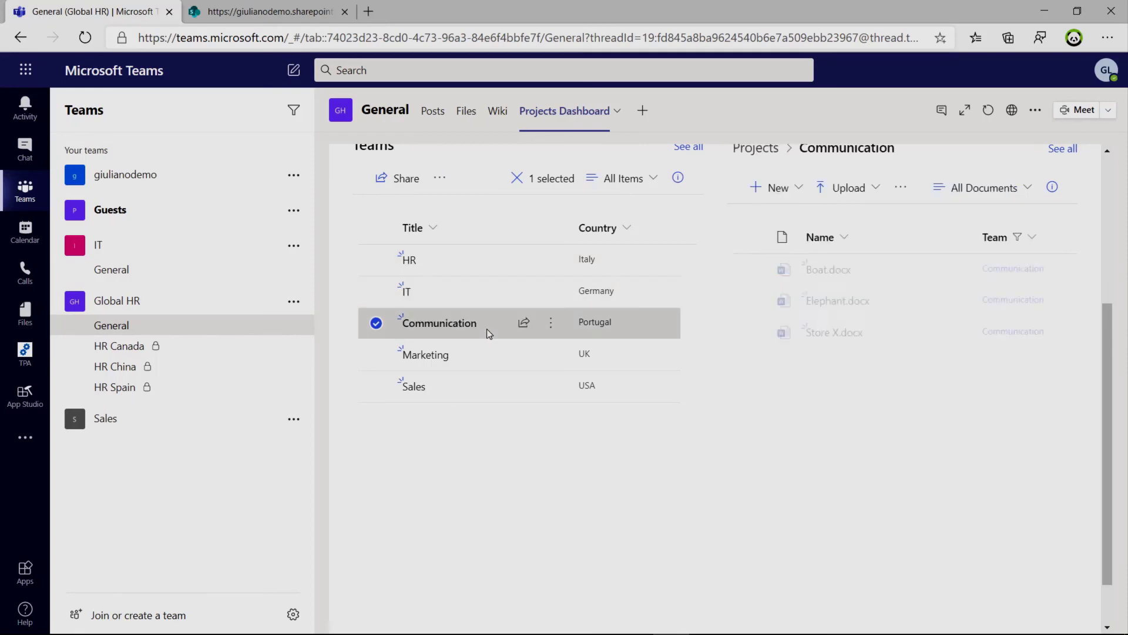
{"action": "left_click", "coordinate": [495, 363]}
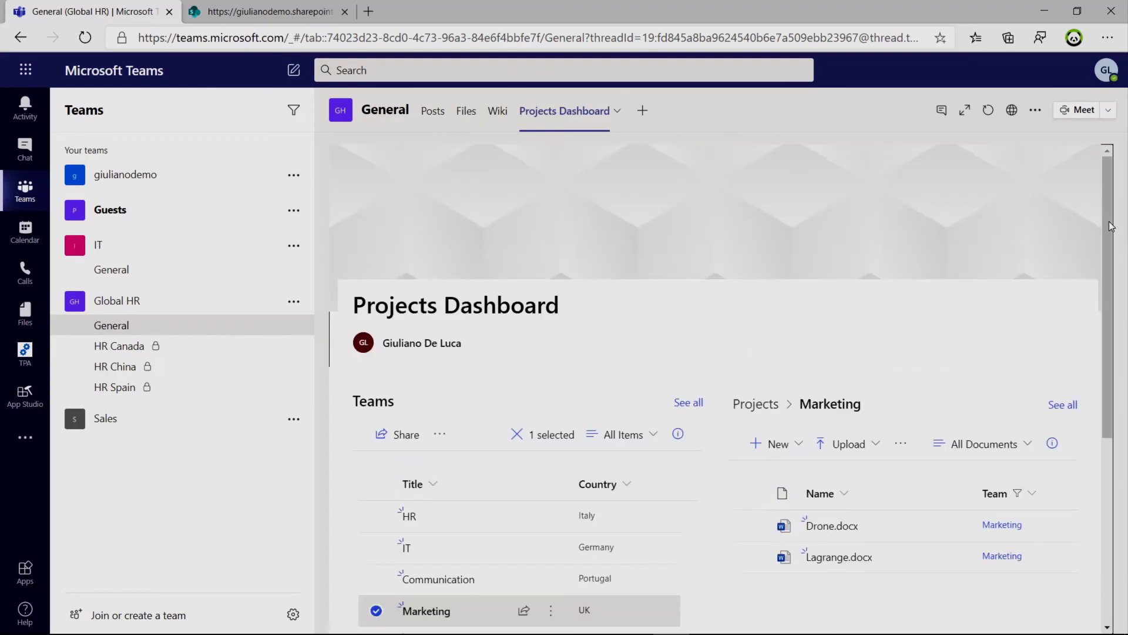